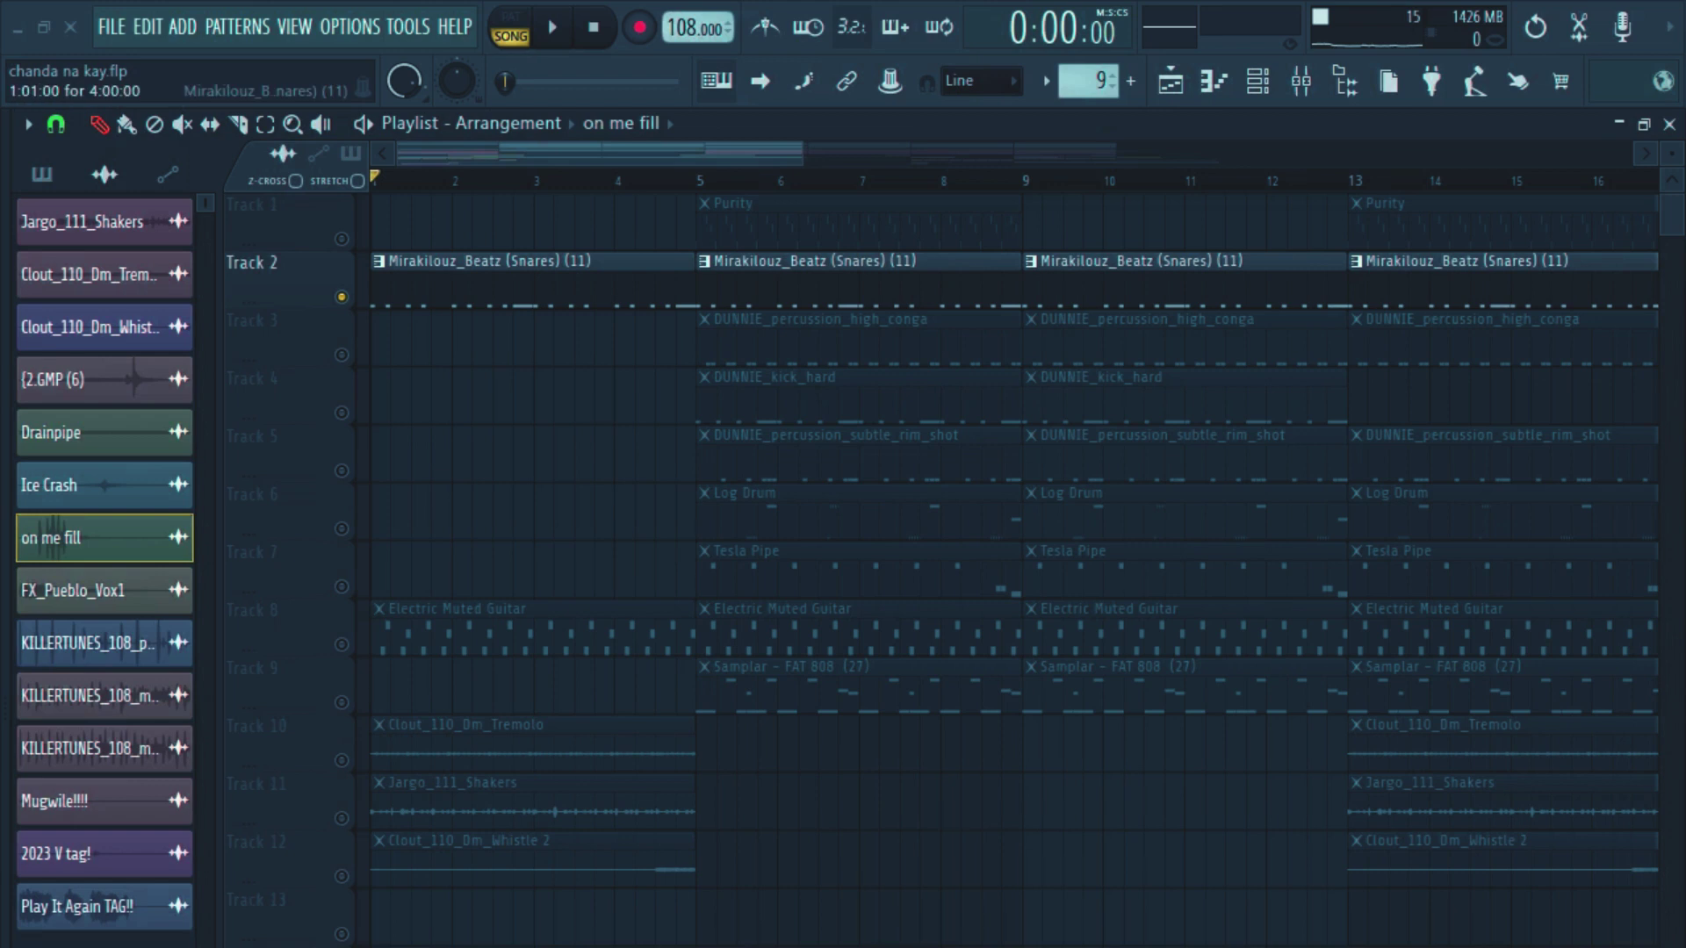
Step: Play the soloed snare pattern on Track 2 and unmute the high conga on Track 3
{"action": "left_click", "coordinate": [534, 285]}
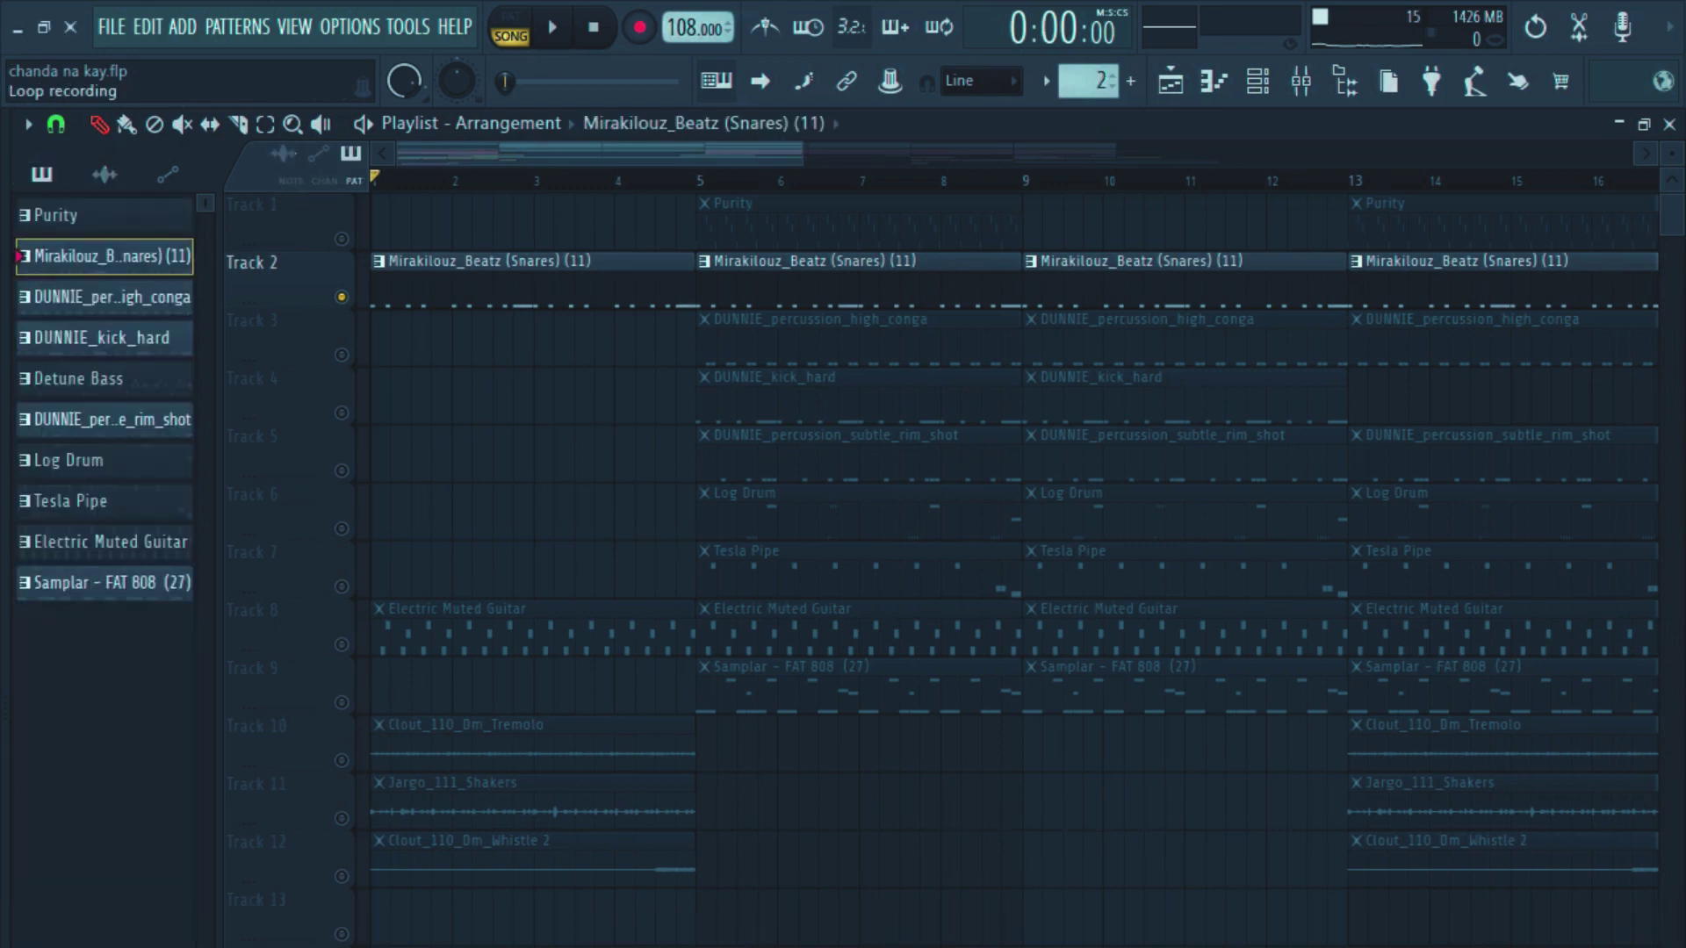
{"action": "key", "text": "space"}
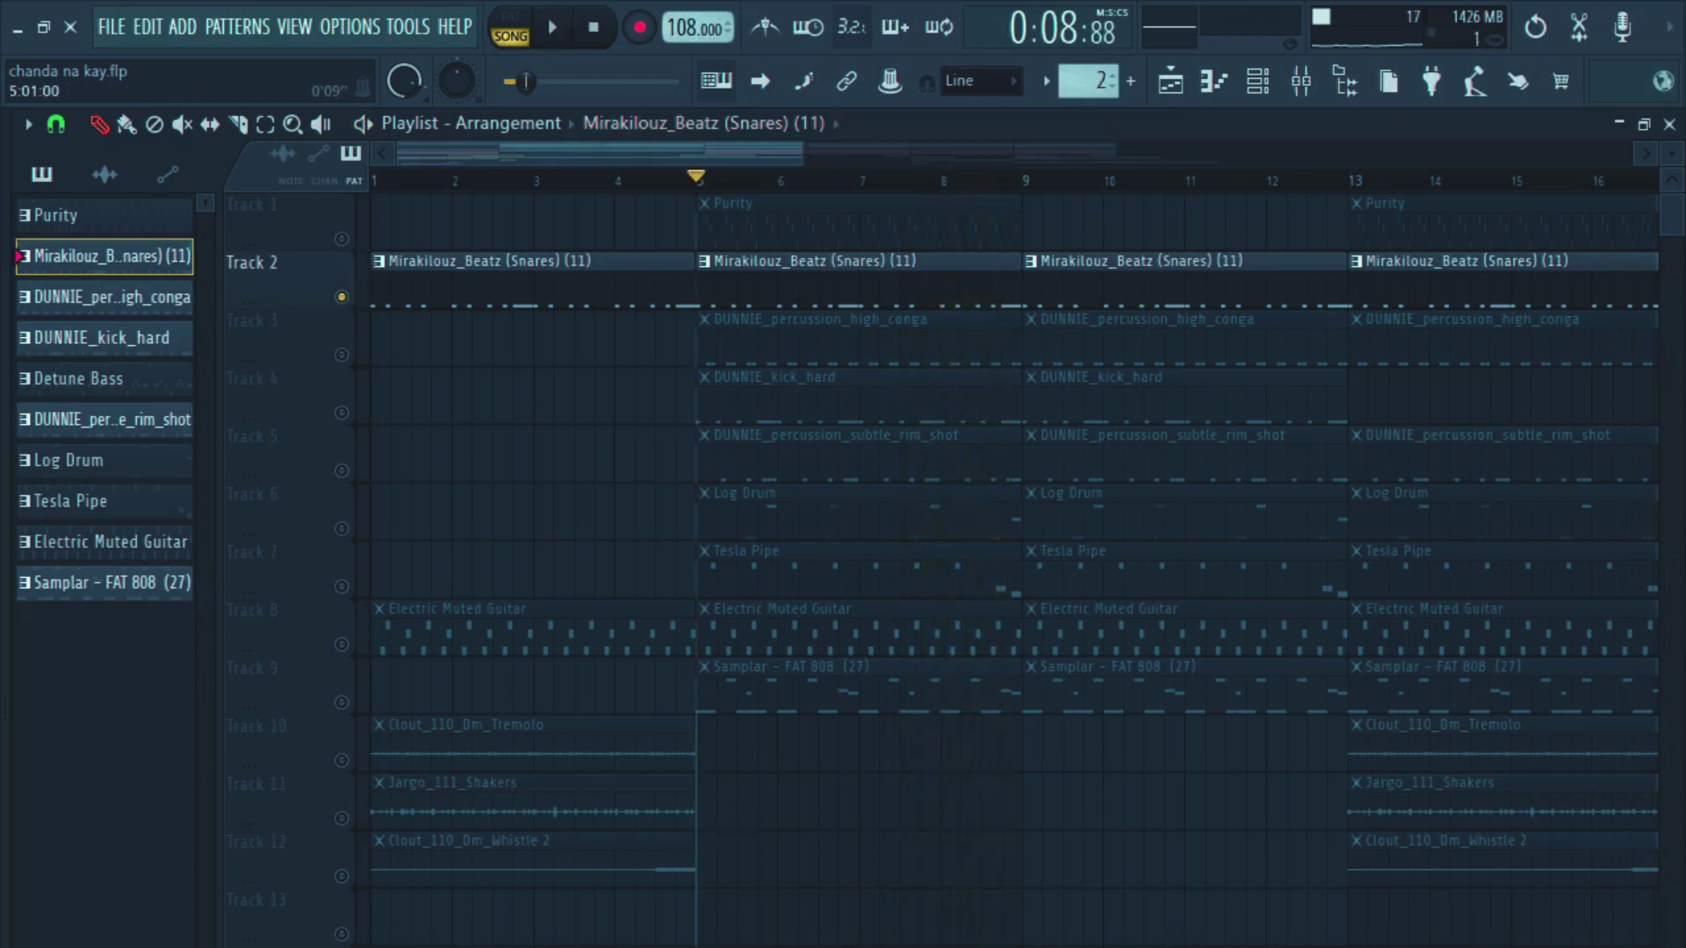
{"action": "left_click", "coordinate": [341, 355]}
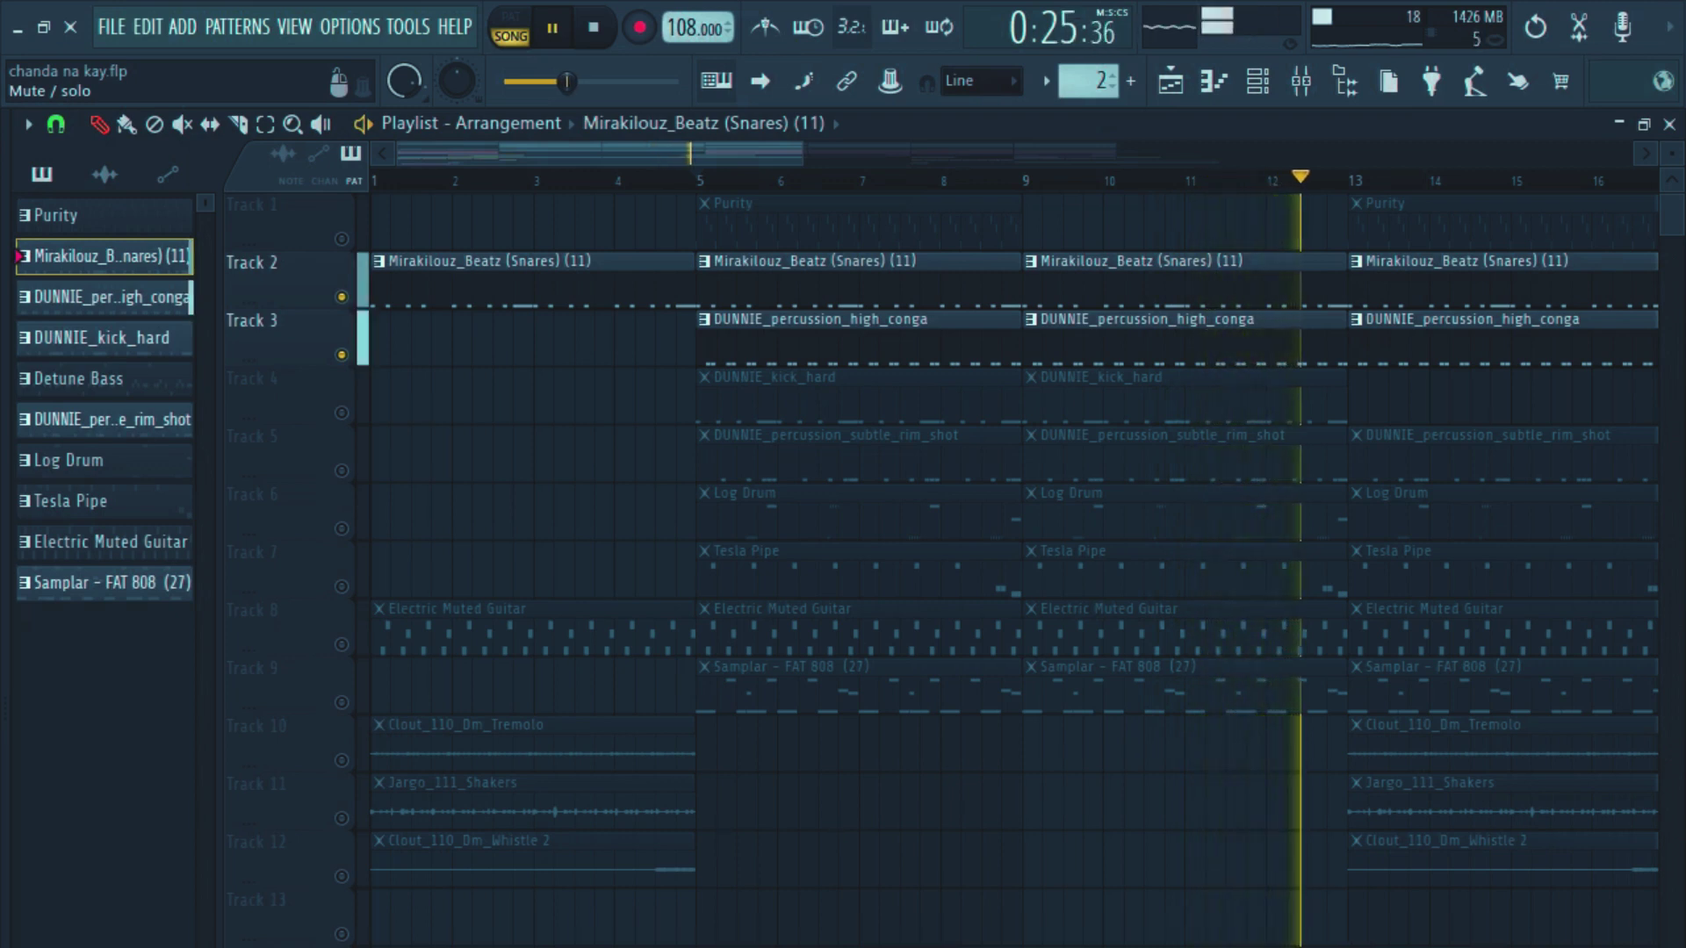
Step: Unmute the hard kick on Track 4 and play it together with the snares and conga
{"action": "key", "text": "space"}
{"action": "left_click", "coordinate": [341, 413]}
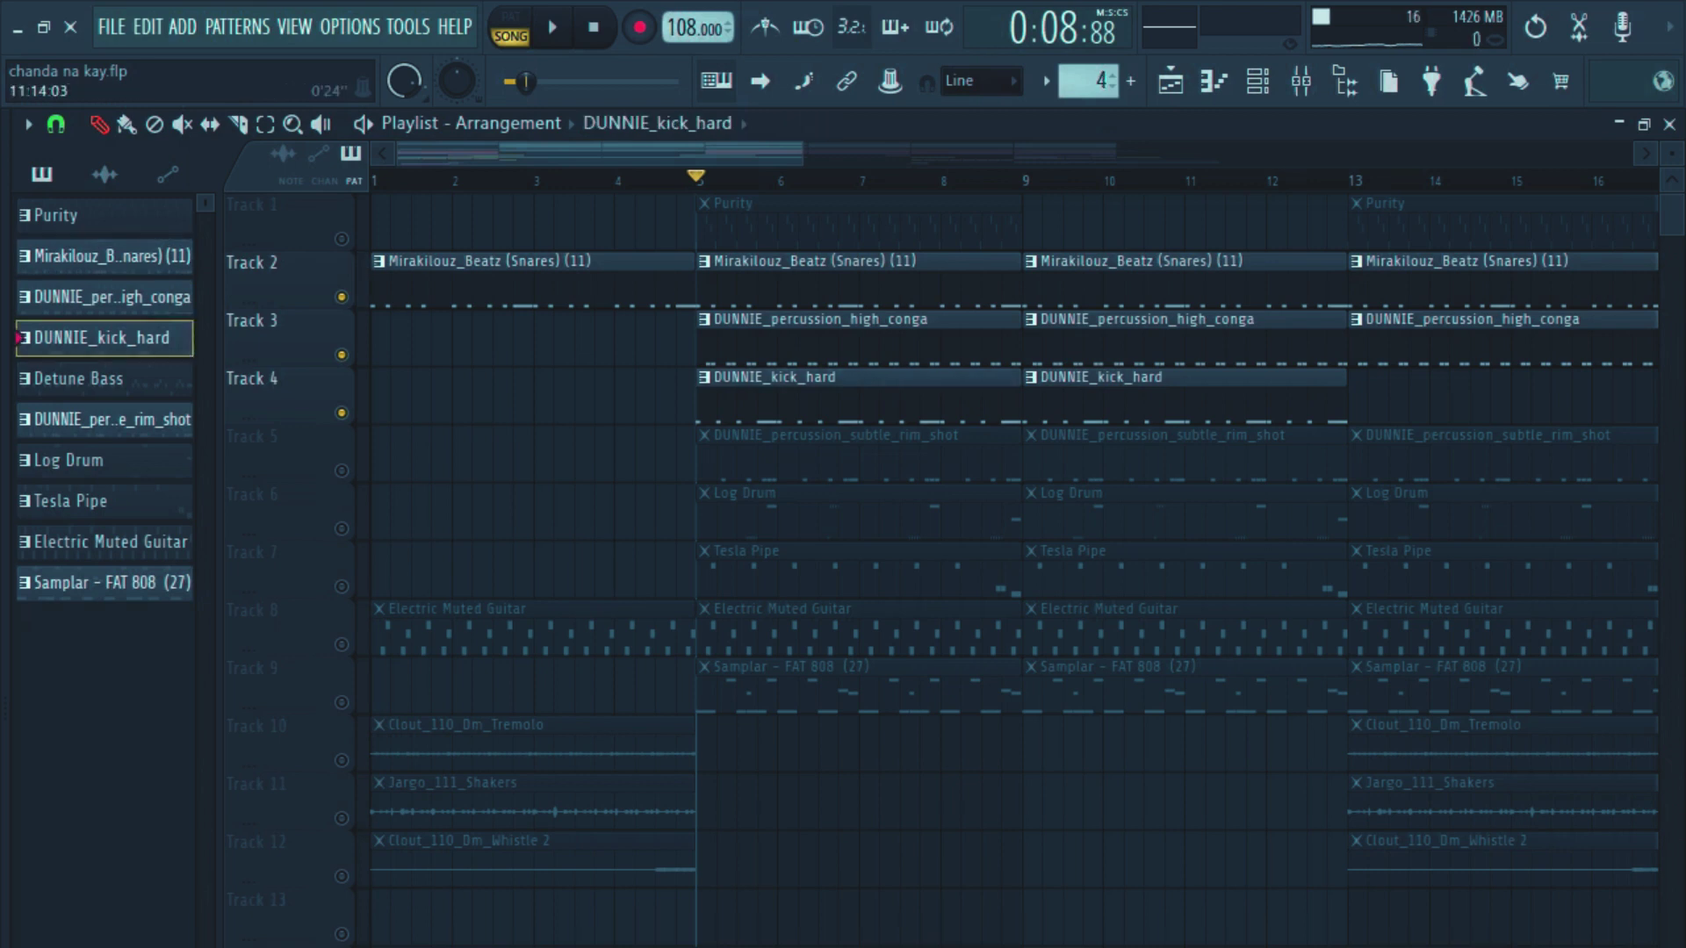
{"action": "left_click", "coordinate": [1258, 81]}
{"action": "left_click", "coordinate": [1258, 81]}
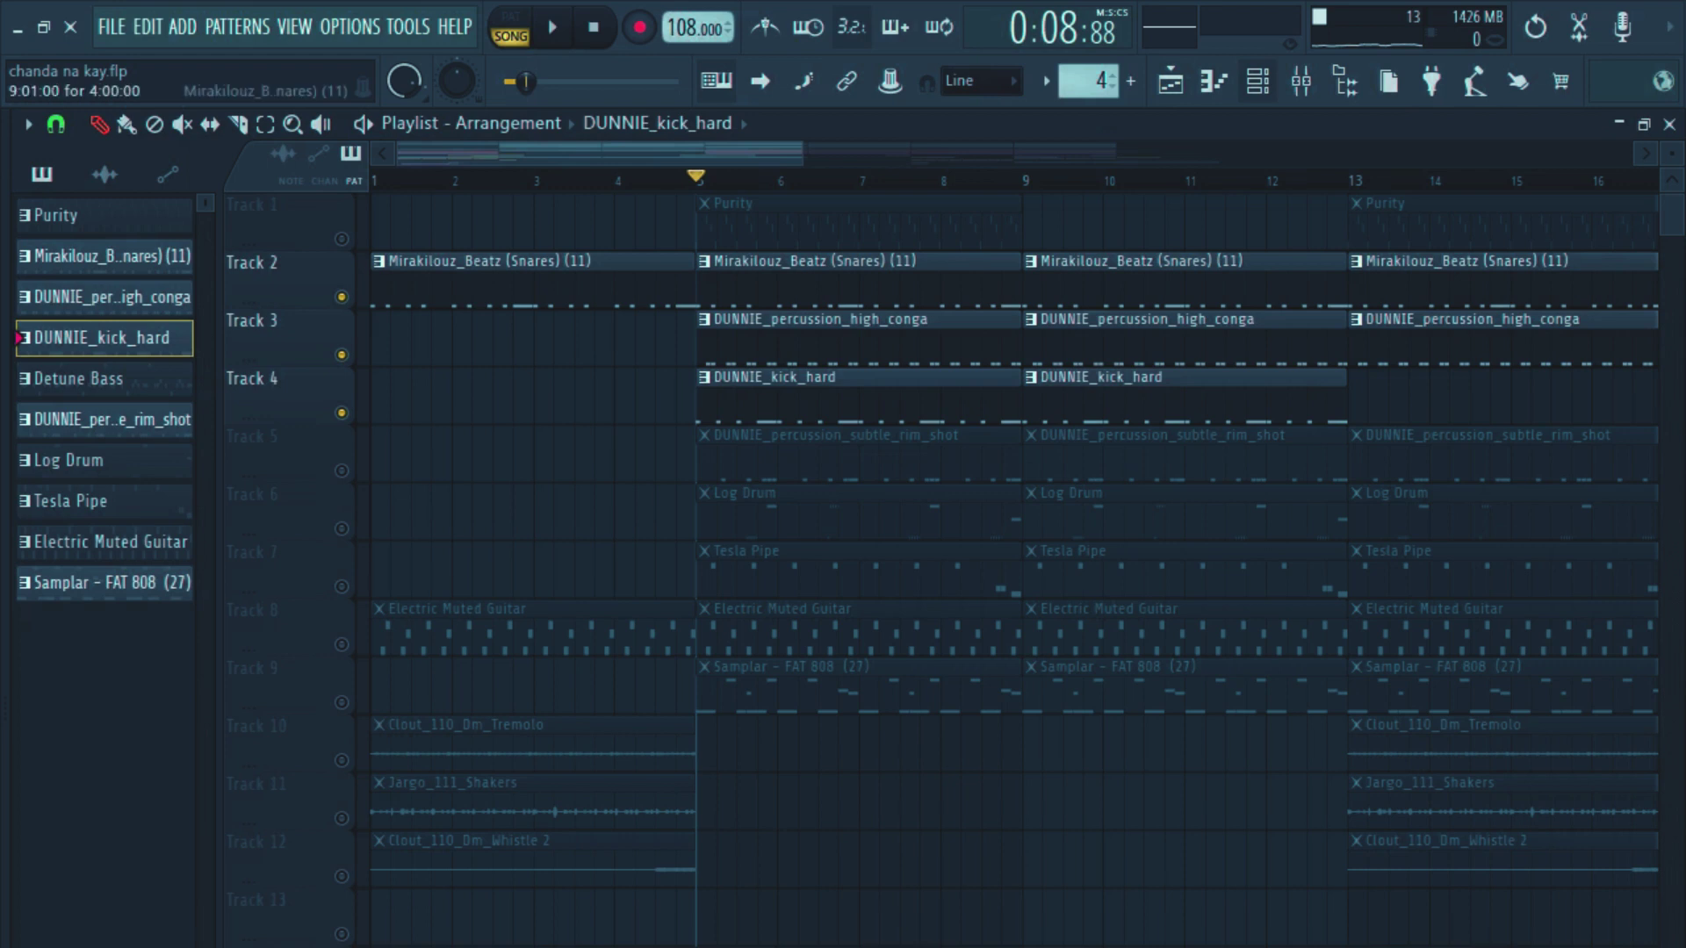
{"action": "key", "text": "space"}
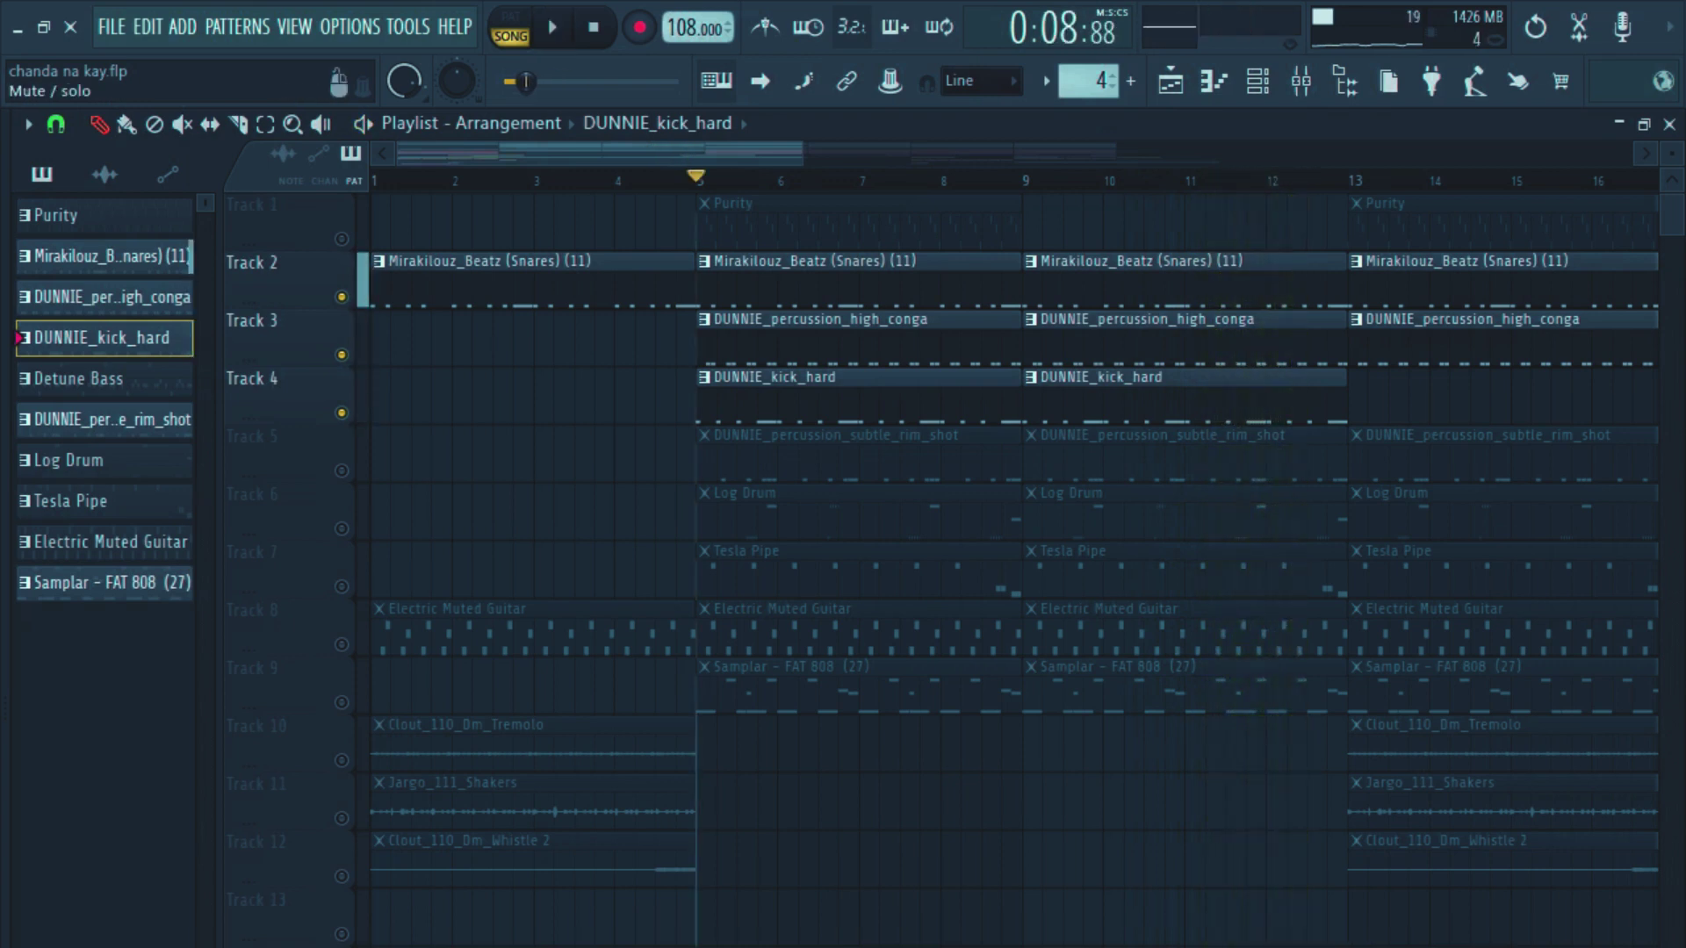
Step: Unmute the subtle rim shot on Track 5 and review its notes in the piano roll during playback
{"action": "left_click", "coordinate": [341, 470]}
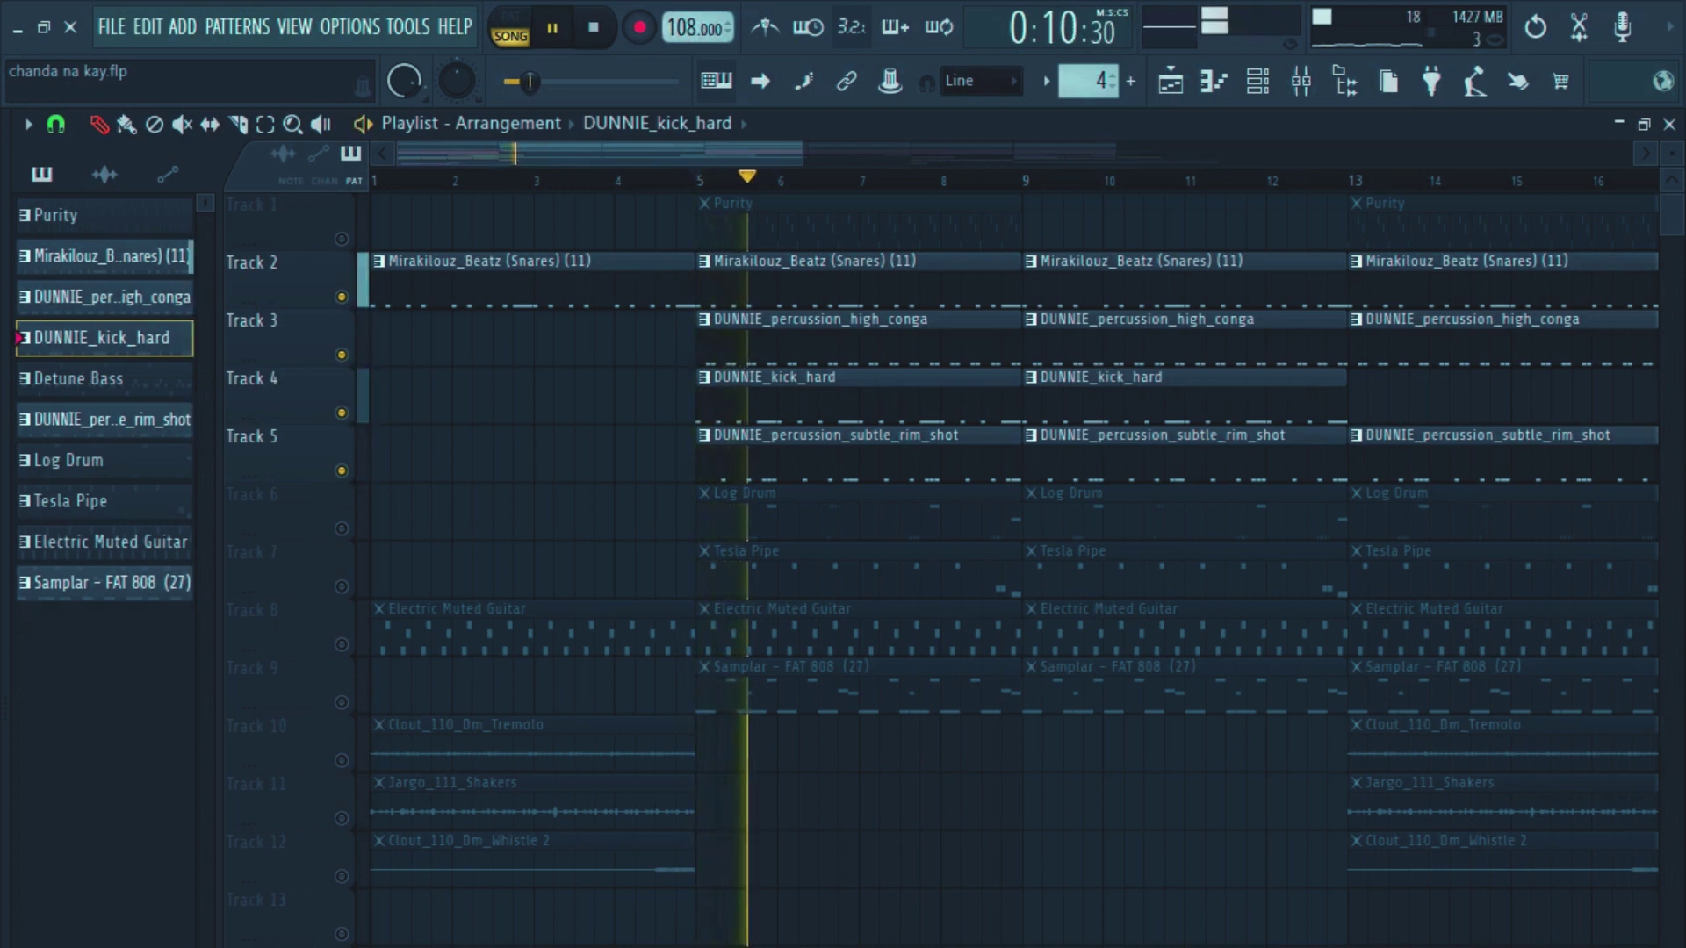
{"action": "left_click", "coordinate": [817, 448]}
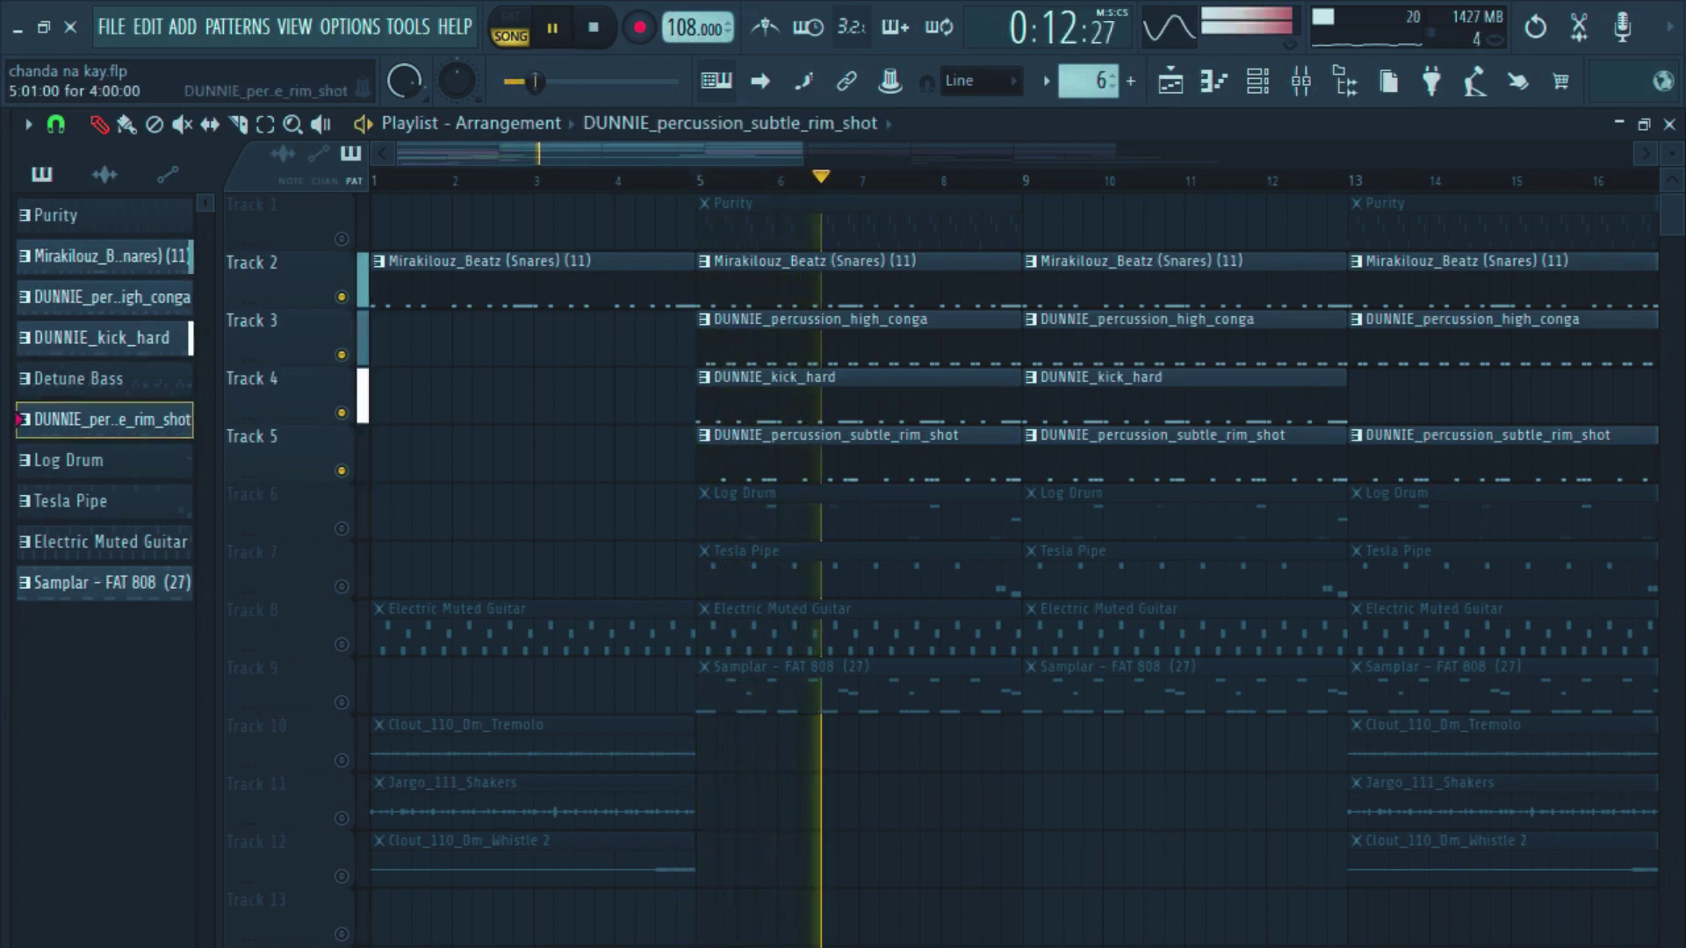
{"action": "double_click", "coordinate": [945, 444]}
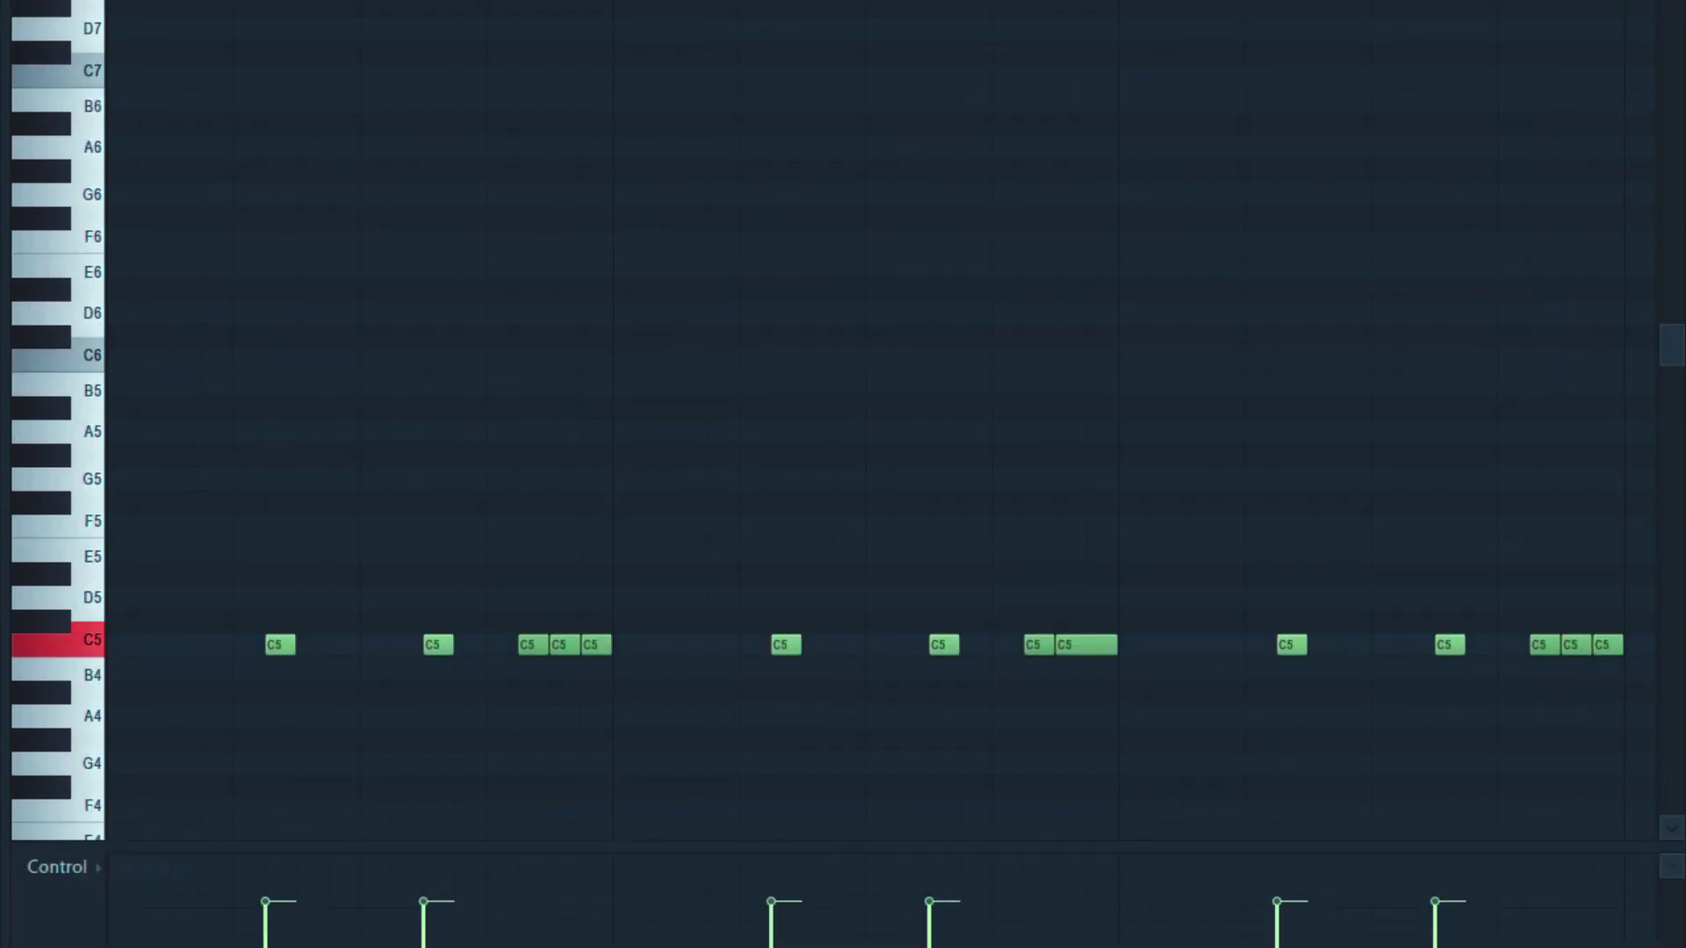
{"action": "double_click", "coordinate": [532, 645]}
{"action": "key", "text": "Escape"}
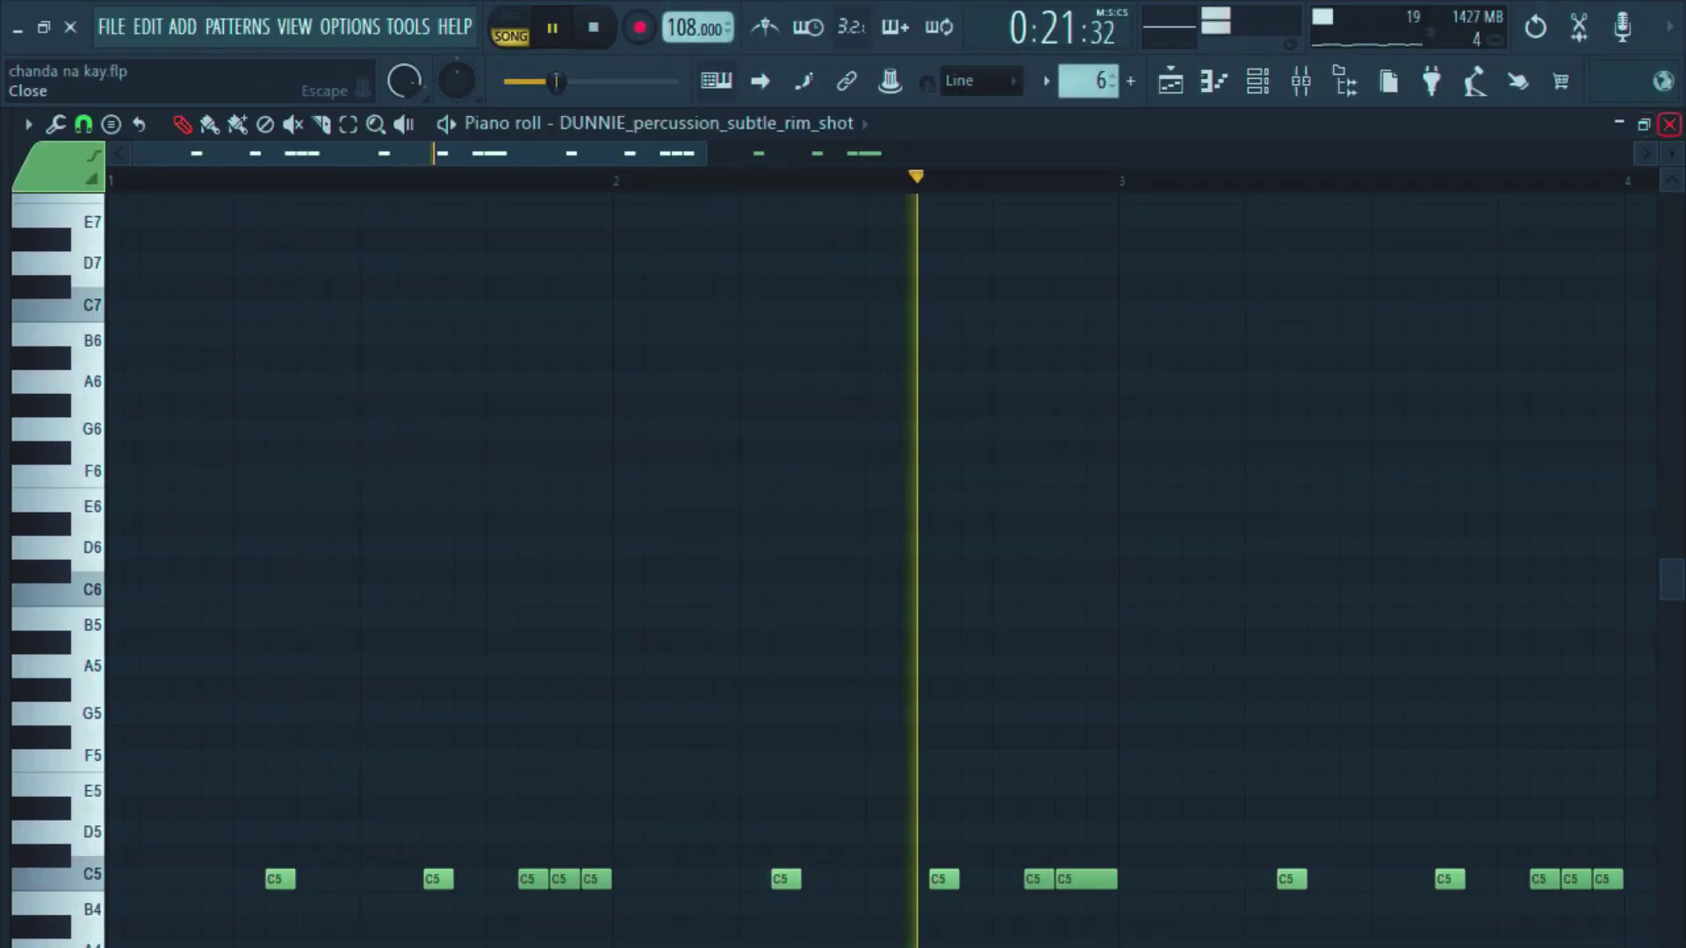
{"action": "left_click", "coordinate": [1670, 123]}
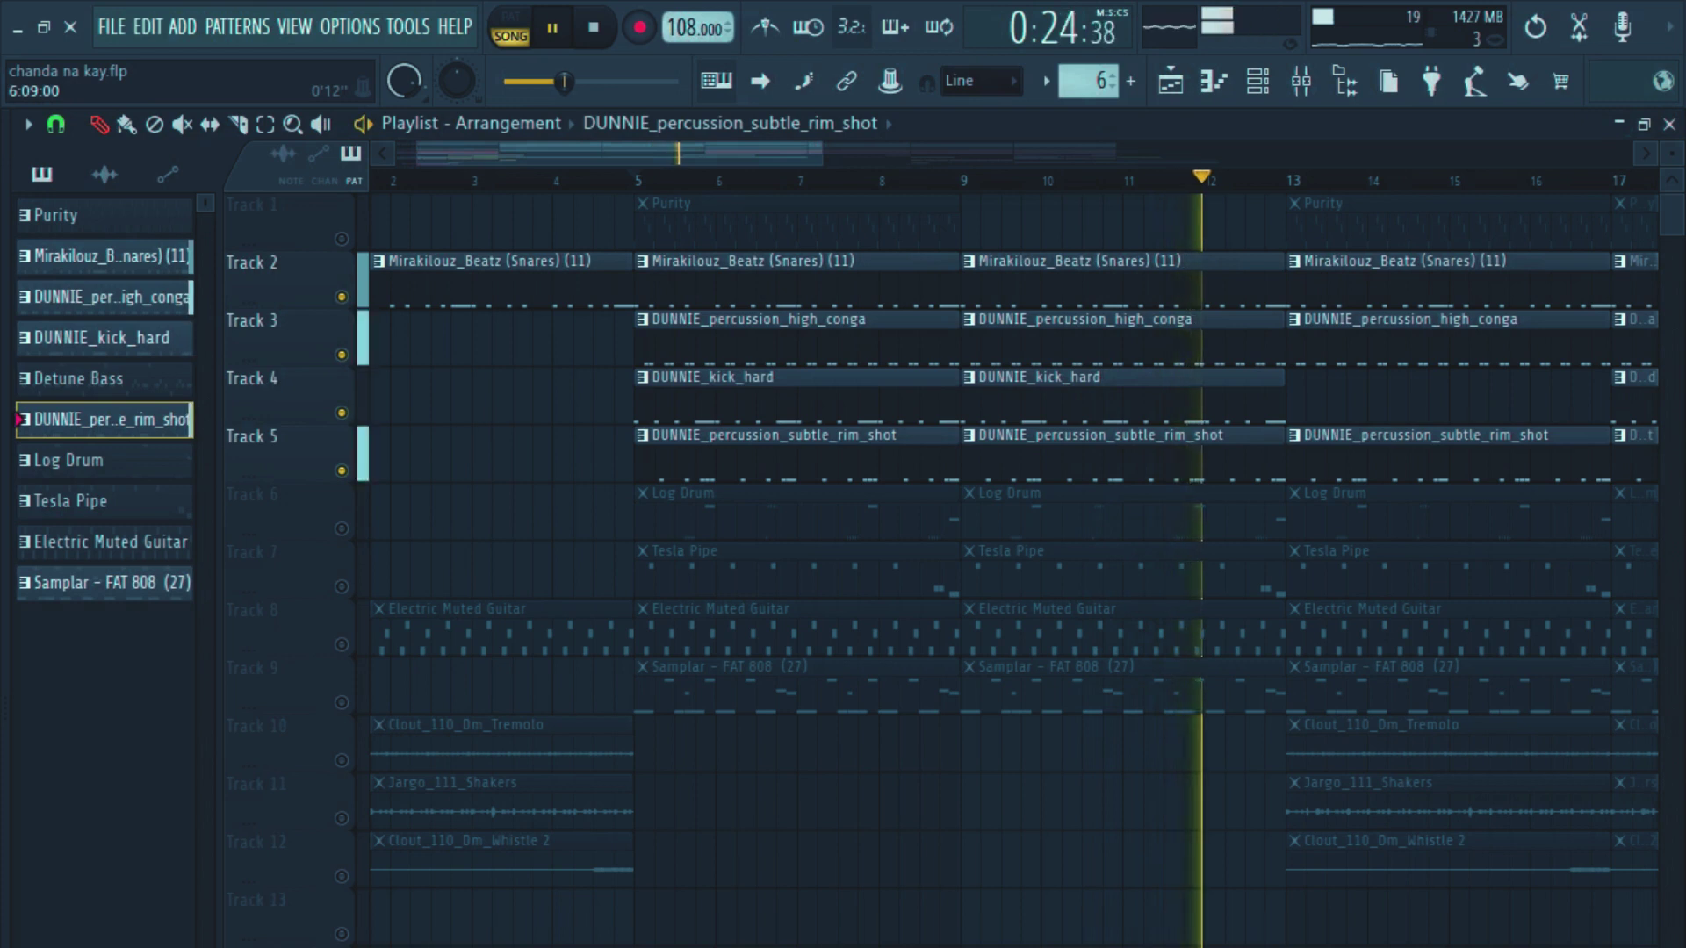
{"action": "key", "text": "space"}
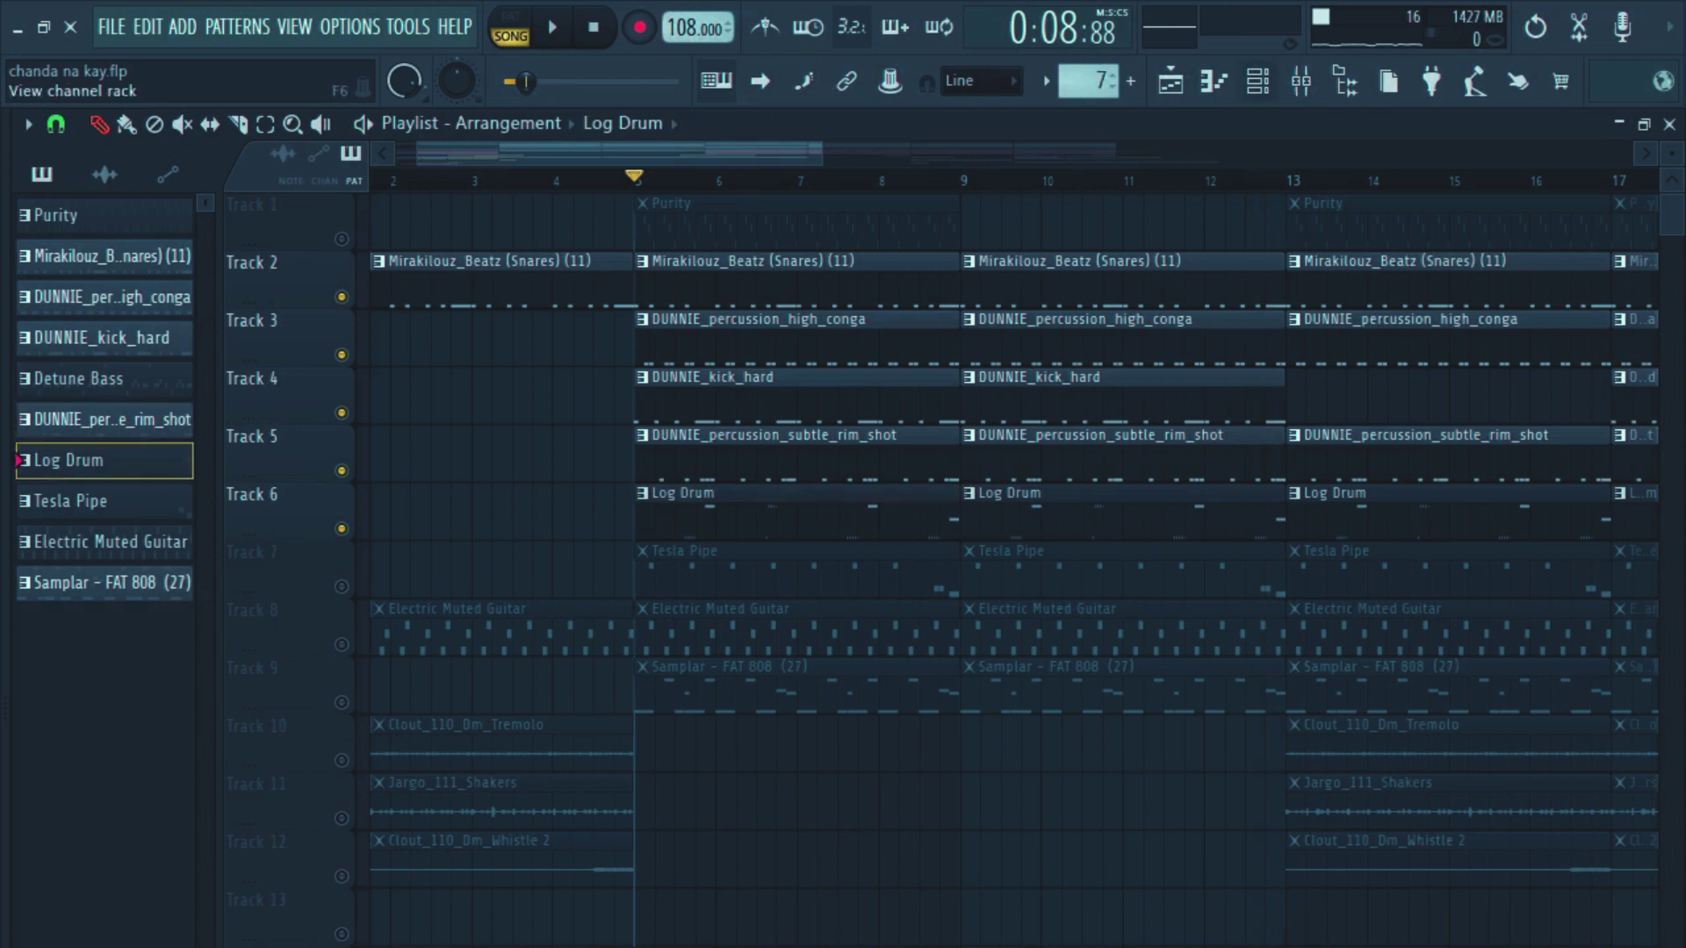
Step: Play the arrangement with the Log Drum on Track 6 and examine its notes in the piano roll
{"action": "key", "text": "space"}
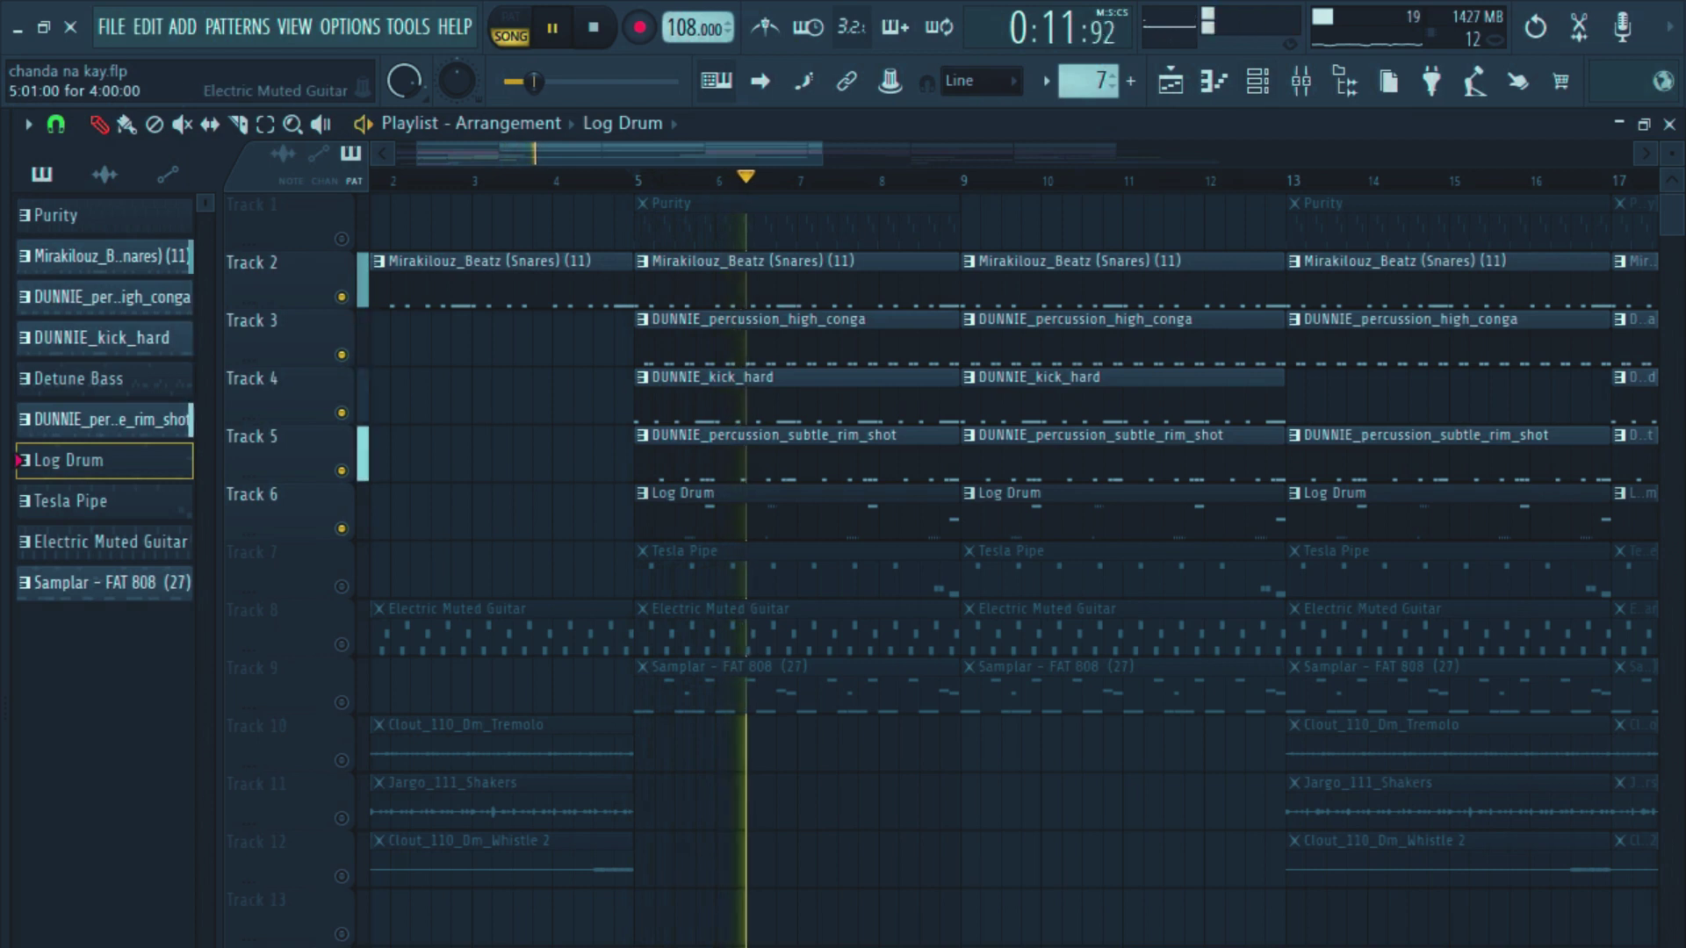
{"action": "key", "text": "F7"}
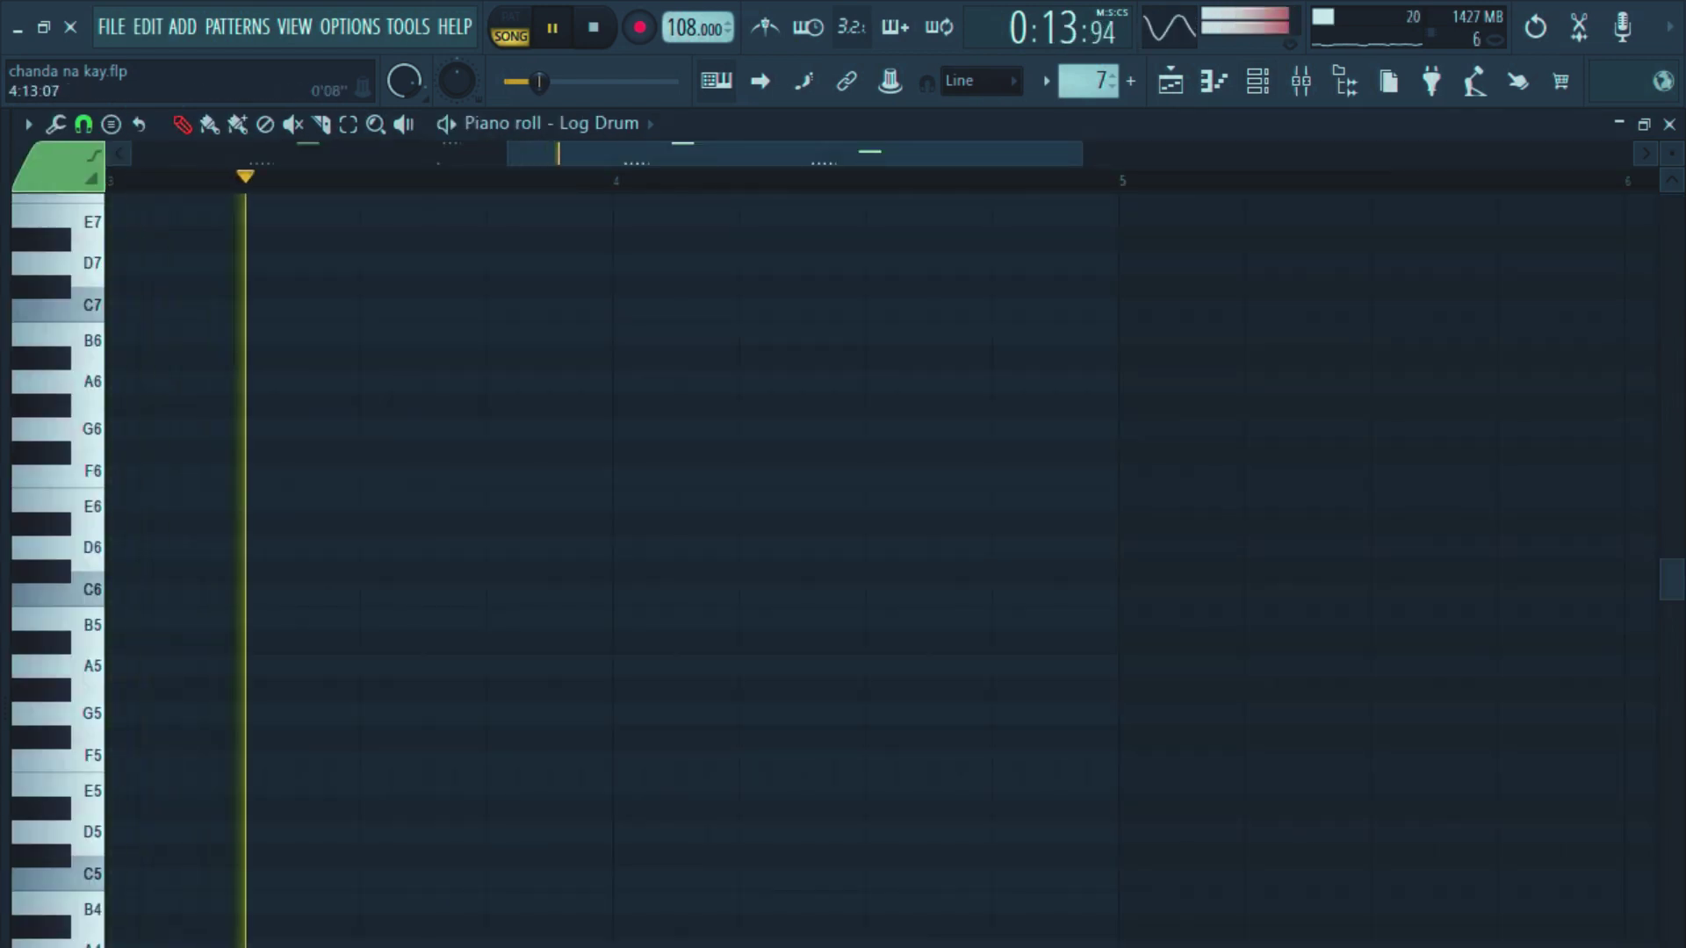
{"action": "scroll", "coordinate": [878, 562], "scroll_direction": "down", "scroll_amount": 2}
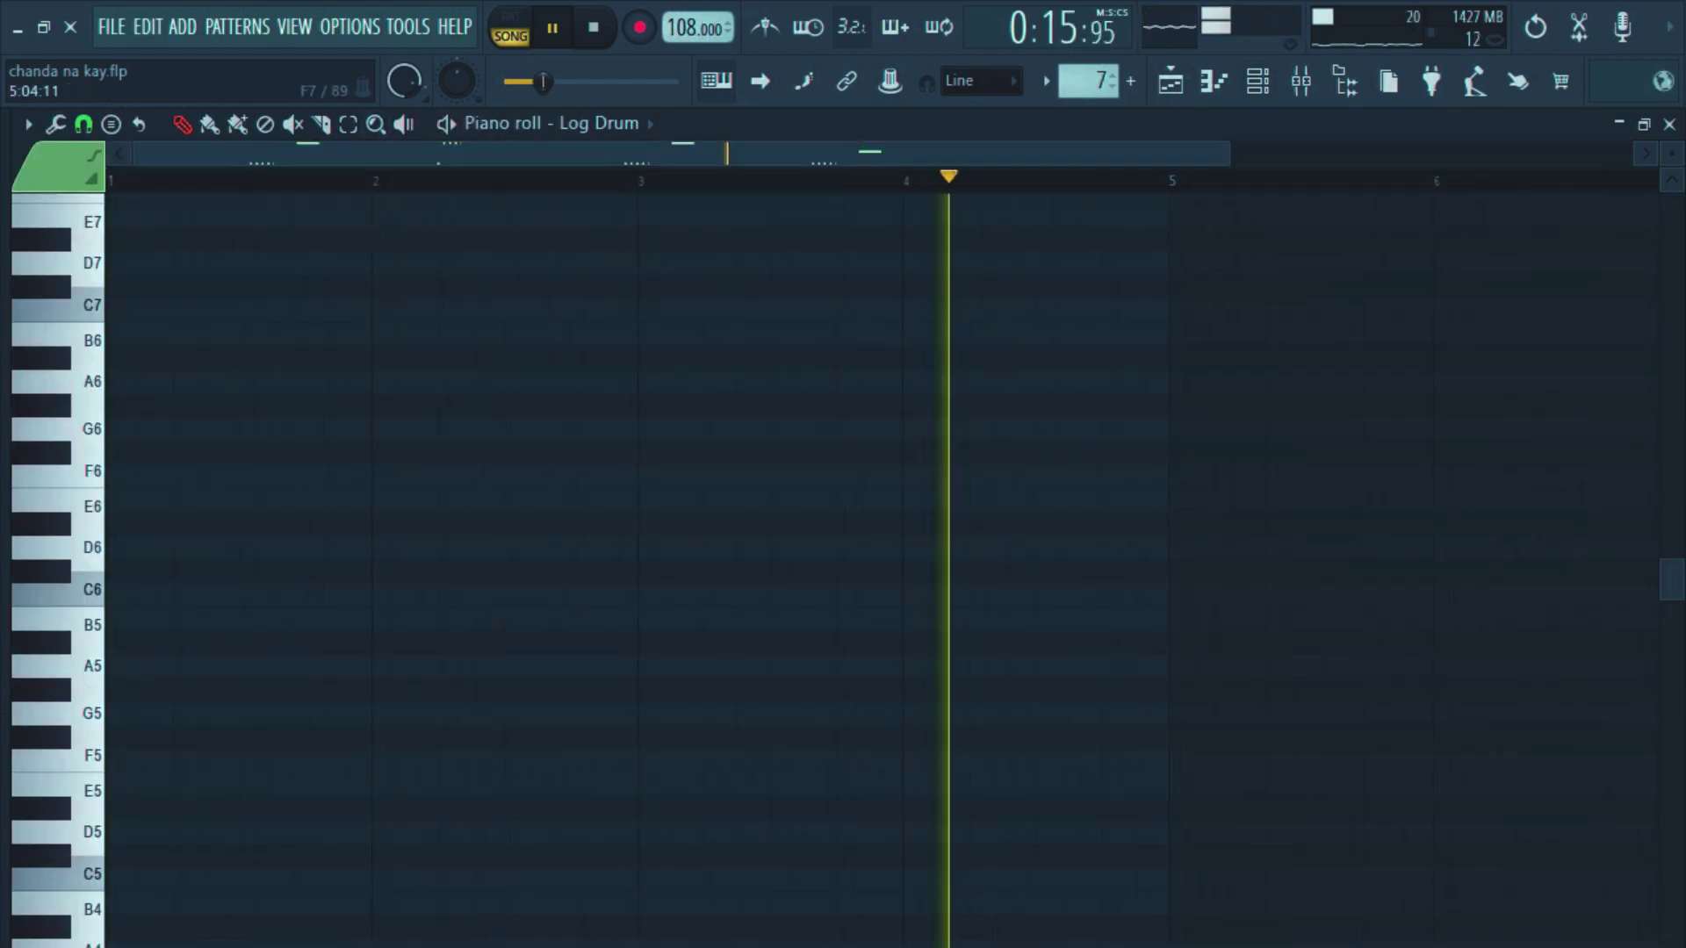
{"action": "scroll", "coordinate": [878, 562], "scroll_direction": "down", "scroll_amount": 3}
{"action": "scroll", "coordinate": [843, 527], "scroll_direction": "down", "scroll_amount": 5}
{"action": "left_click", "coordinate": [1644, 25]}
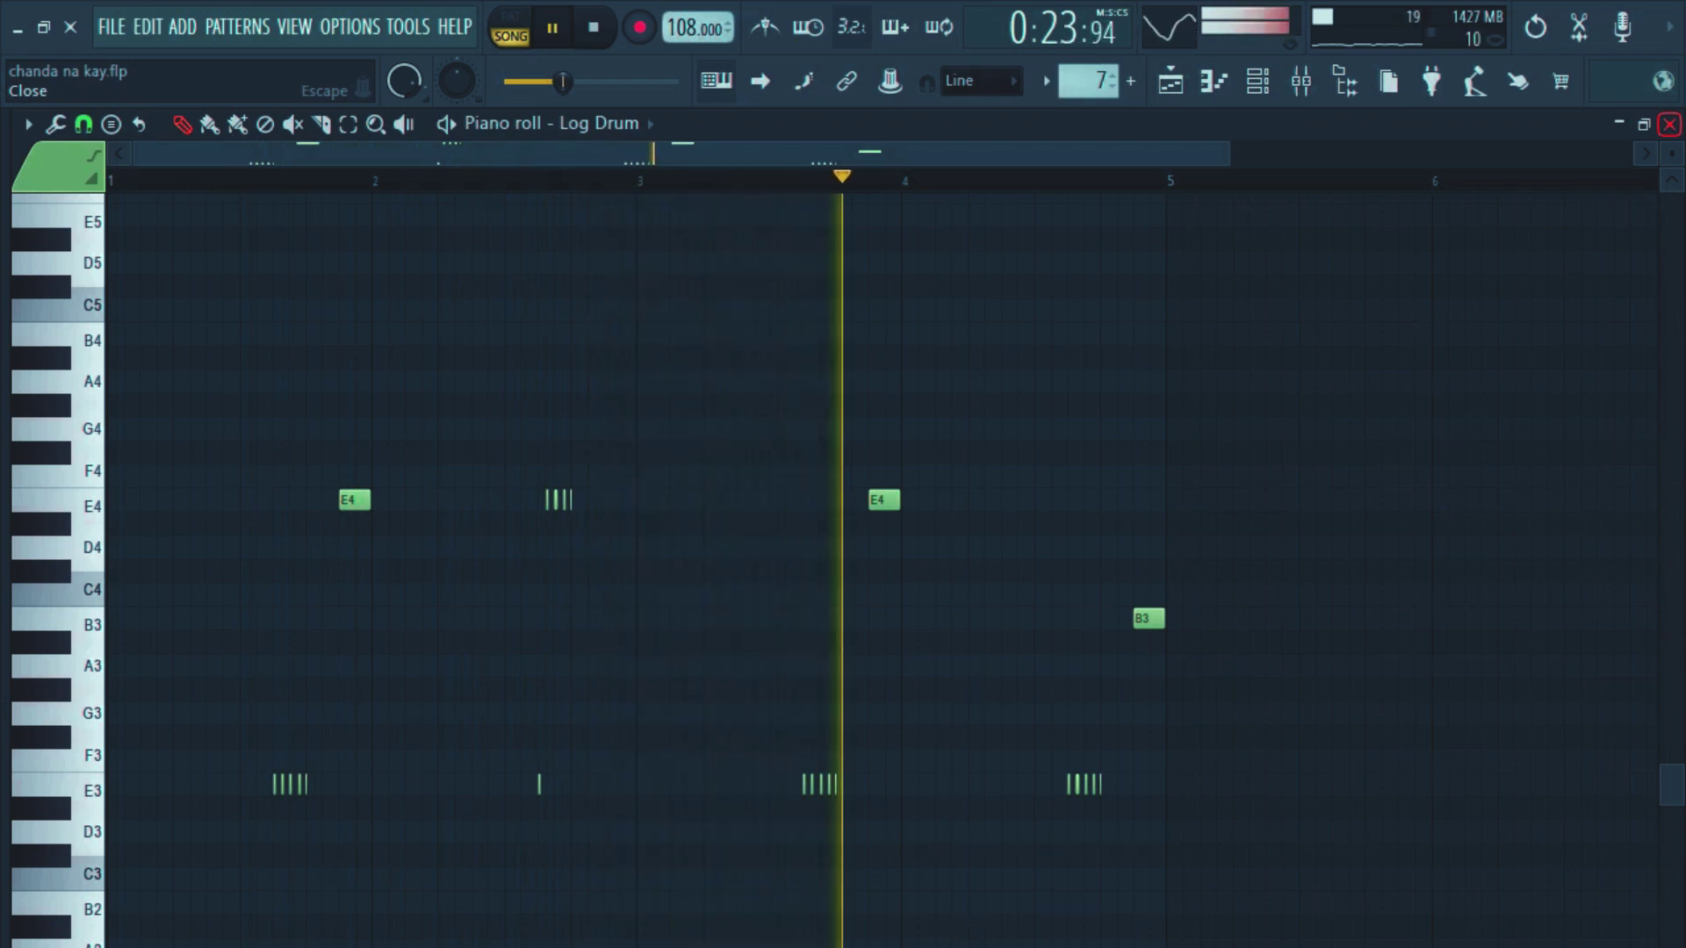
{"action": "left_click", "coordinate": [1670, 124]}
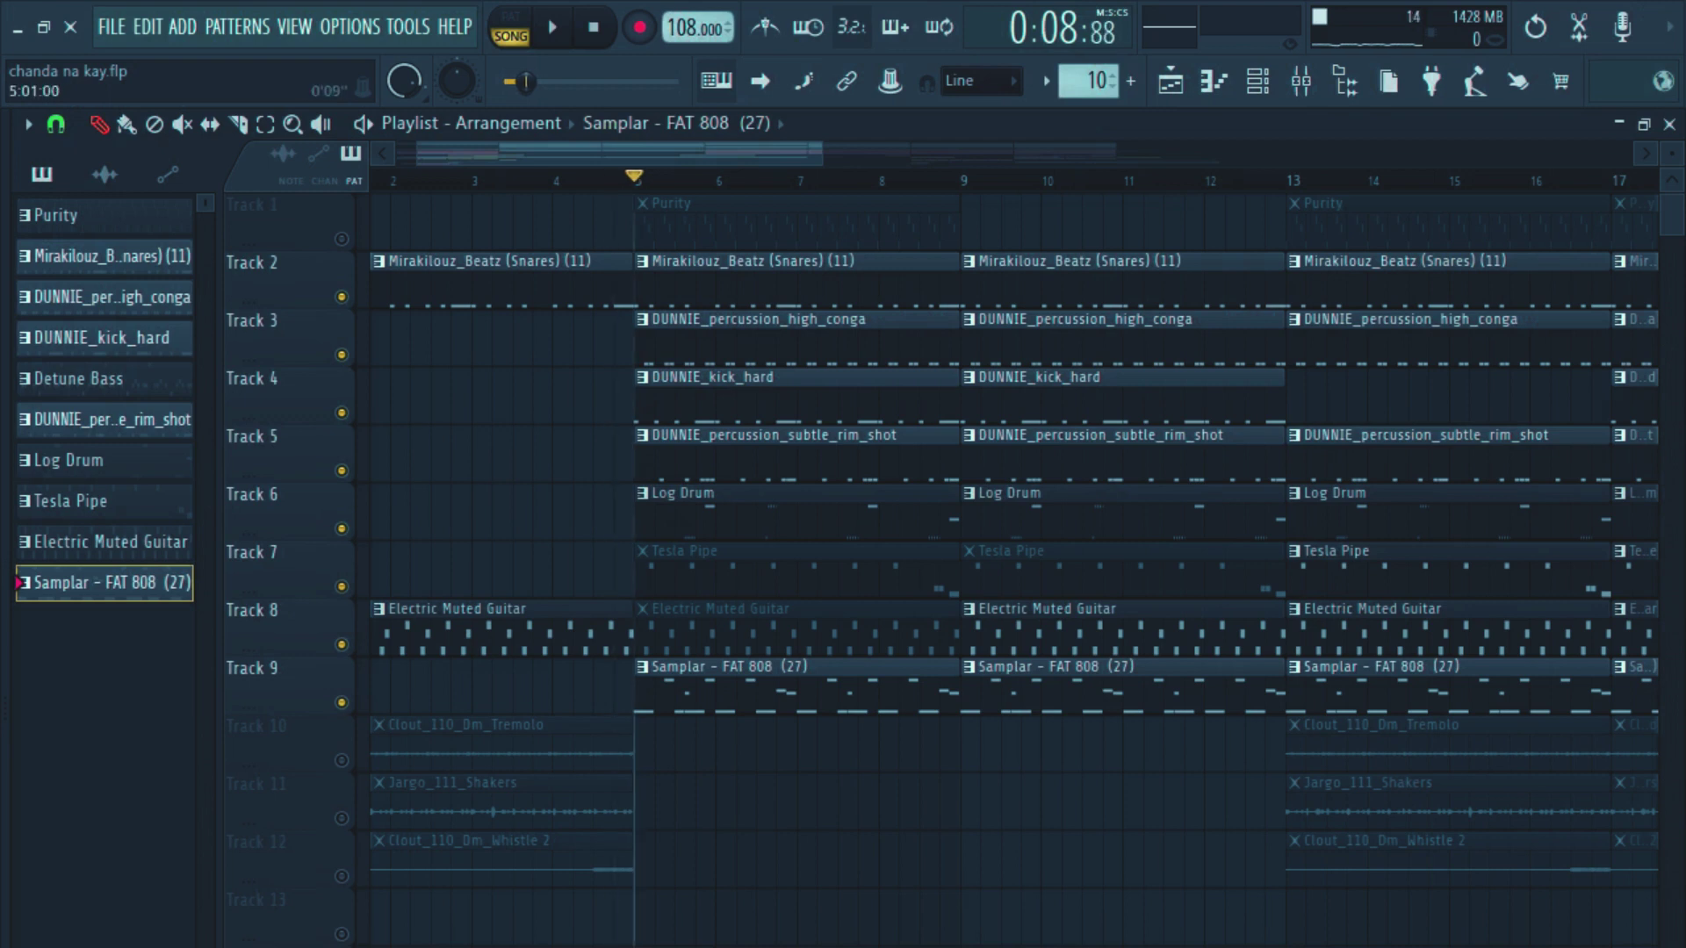
Step: Solo the FAT 808 bass on Track 9 and play it from bar 5
{"action": "scroll", "coordinate": [1006, 456], "scroll_direction": "down", "scroll_amount": 4}
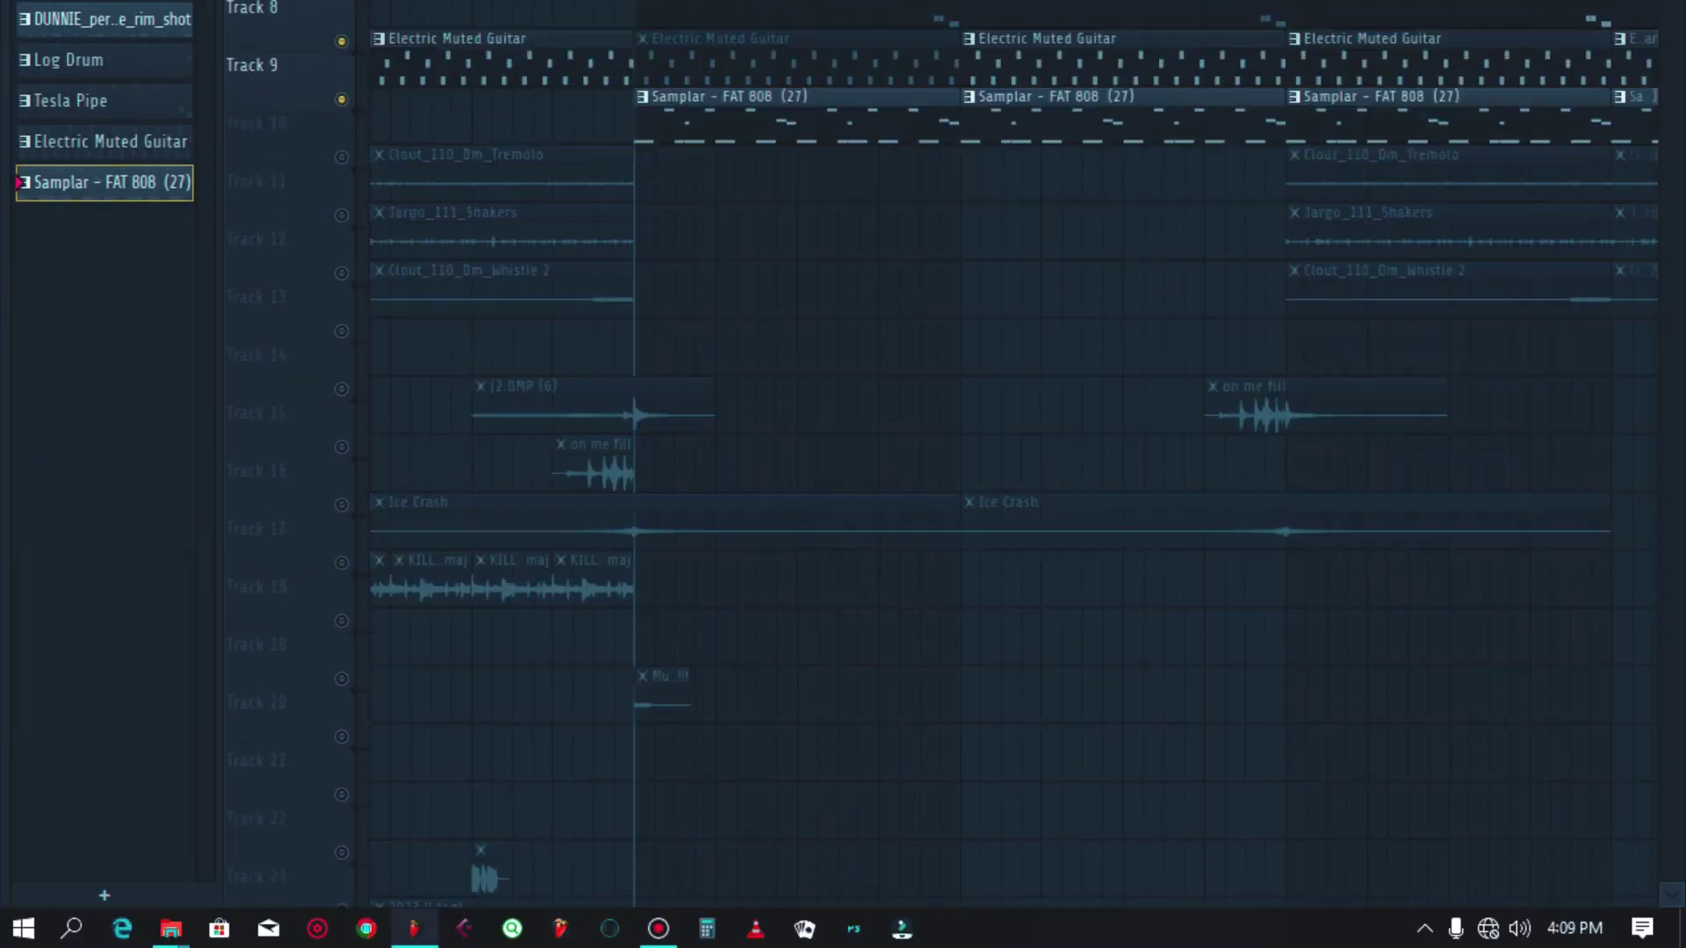
{"action": "scroll", "coordinate": [1006, 457], "scroll_direction": "up", "scroll_amount": 3}
{"action": "right_click", "coordinate": [342, 244]}
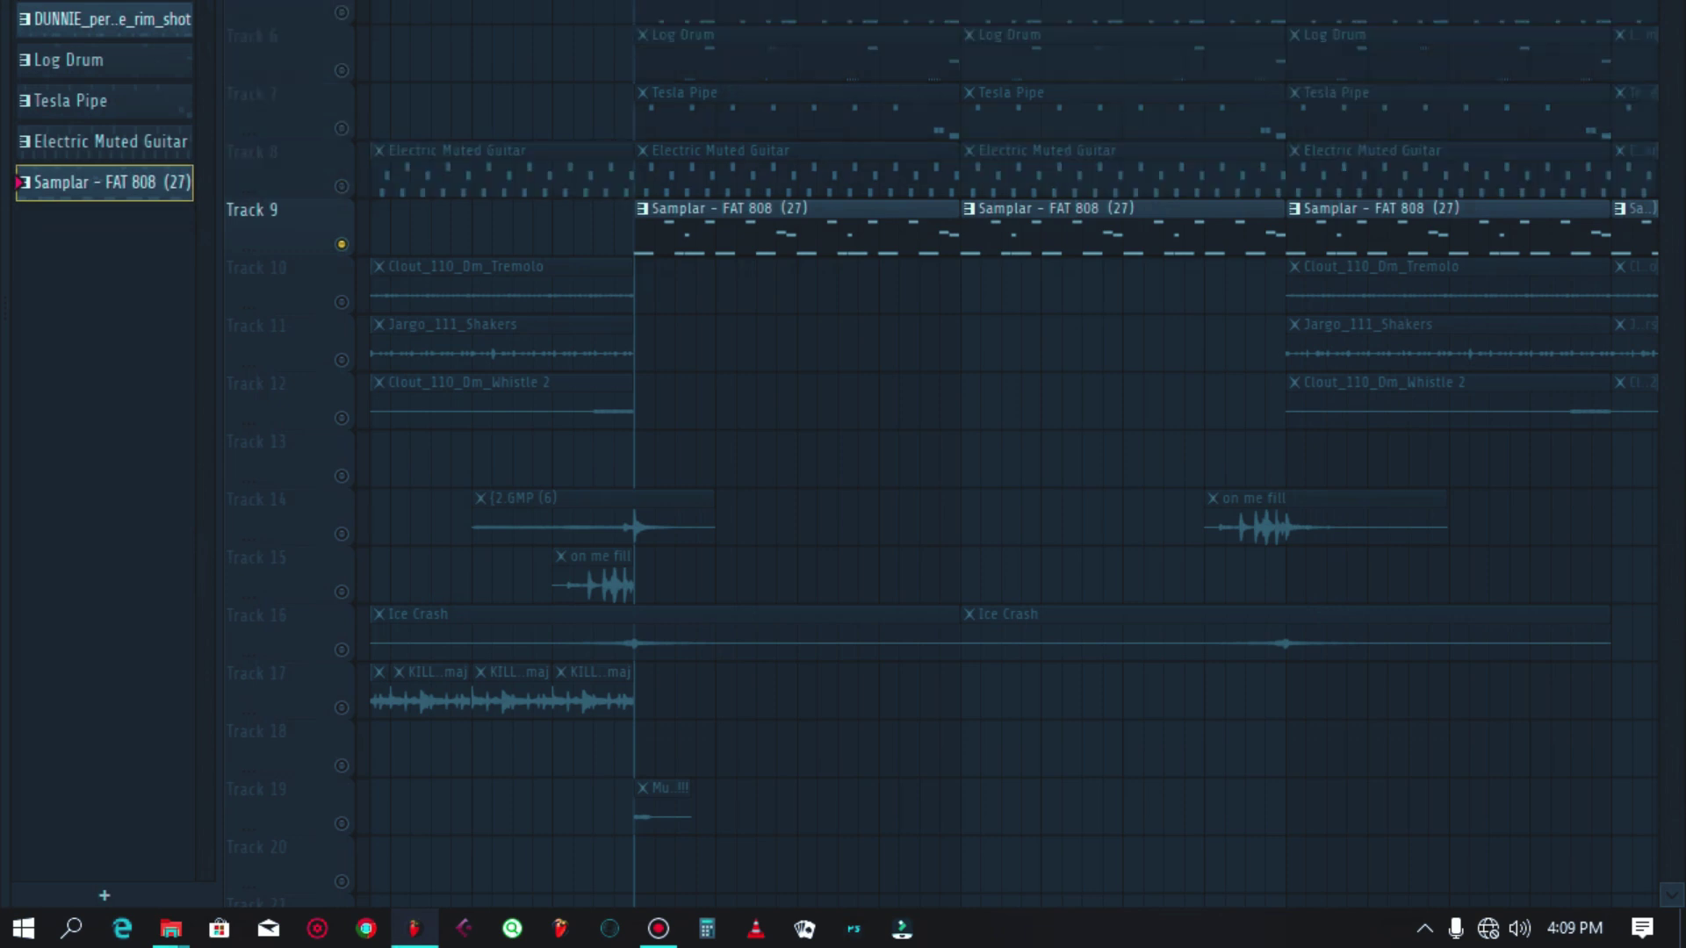
{"action": "key", "text": "space"}
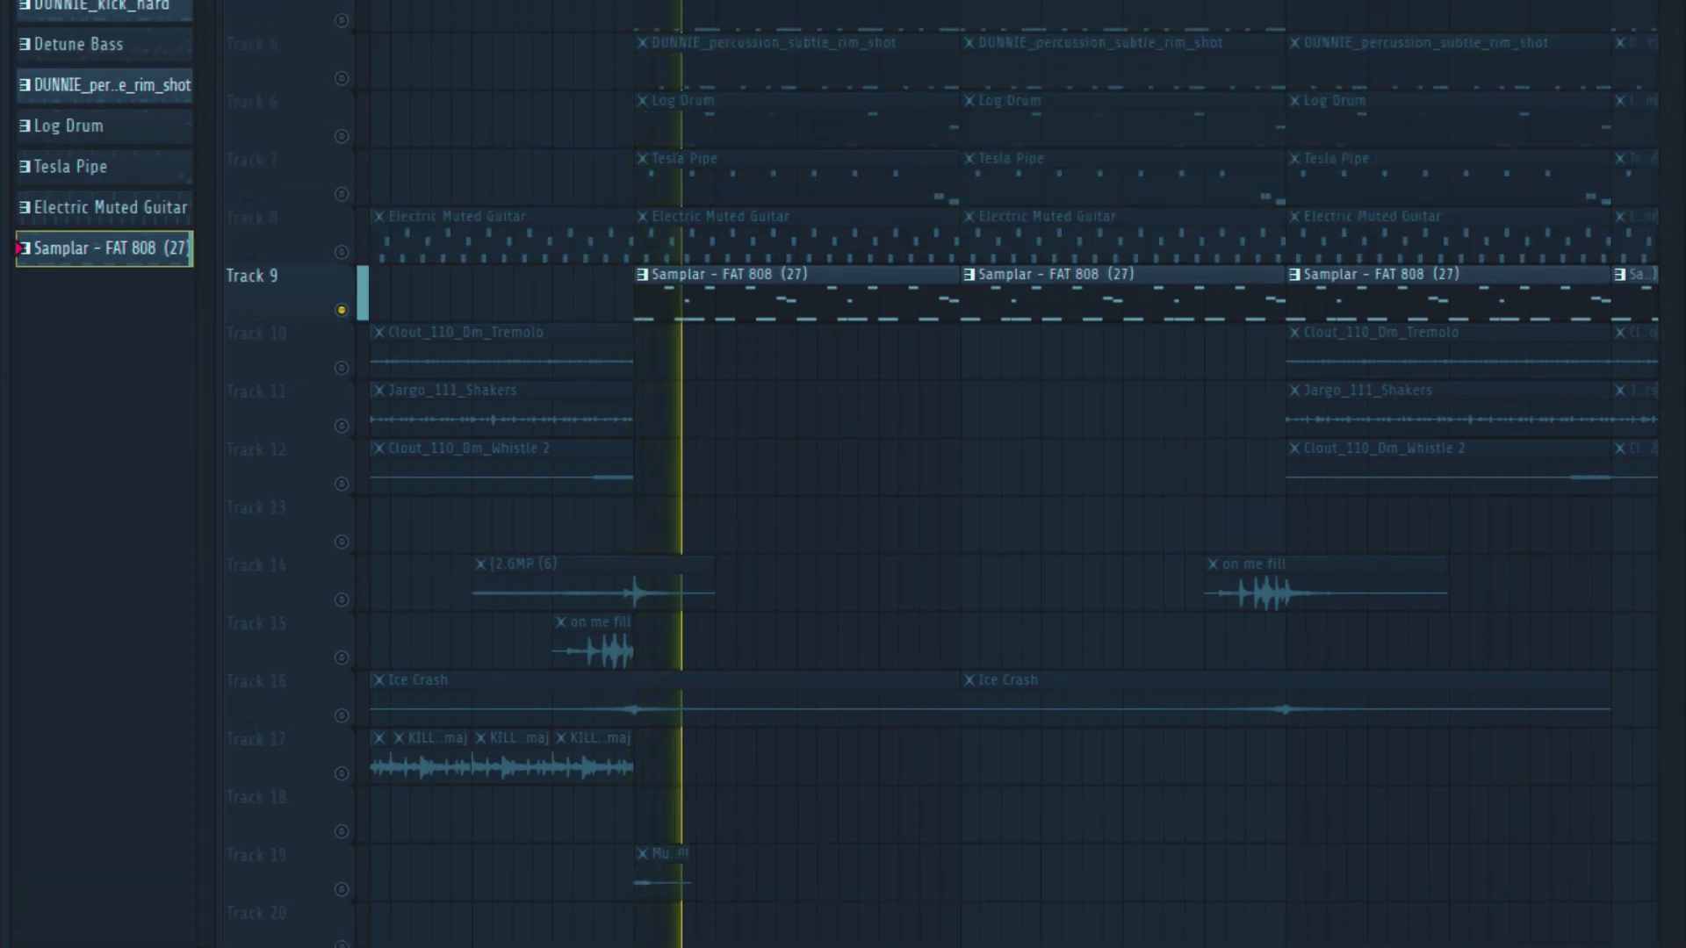
Step: Examine the FAT 808 bass notes in the piano roll, then return to the playlist and stop playback
{"action": "key", "text": "F7"}
{"action": "left_click_drag", "start_coordinate": [544, 154], "coordinate": [351, 153]}
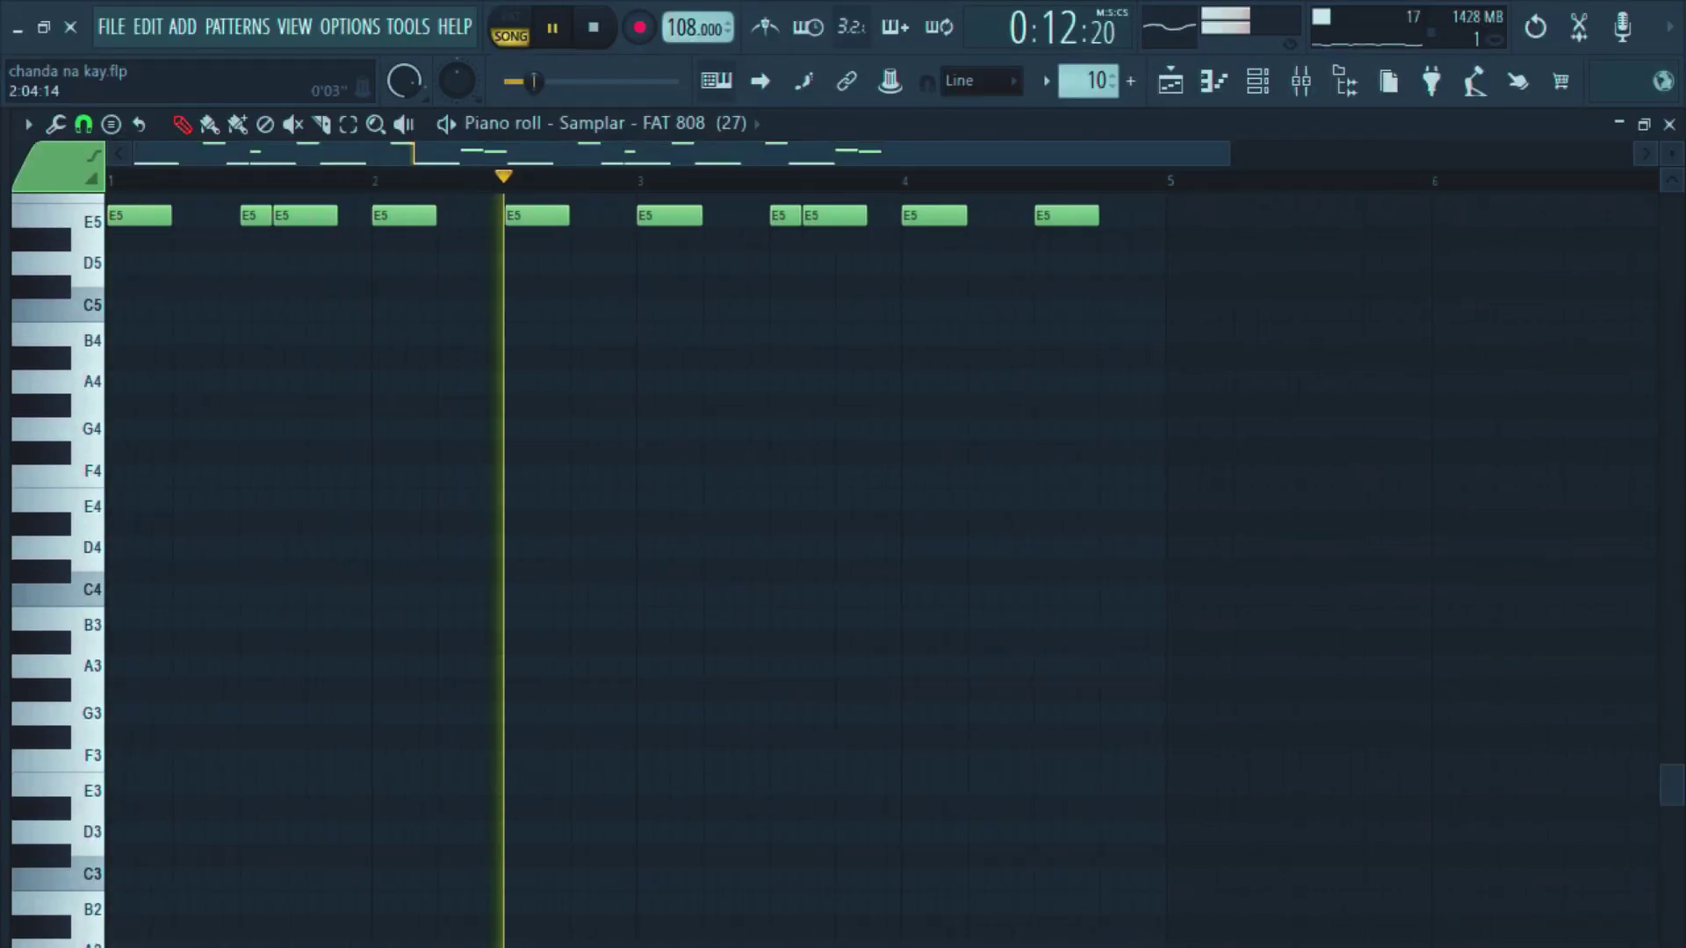
{"action": "scroll", "coordinate": [335, 492], "scroll_direction": "up", "scroll_amount": 7}
{"action": "scroll", "coordinate": [743, 524], "scroll_direction": "up", "scroll_amount": 2}
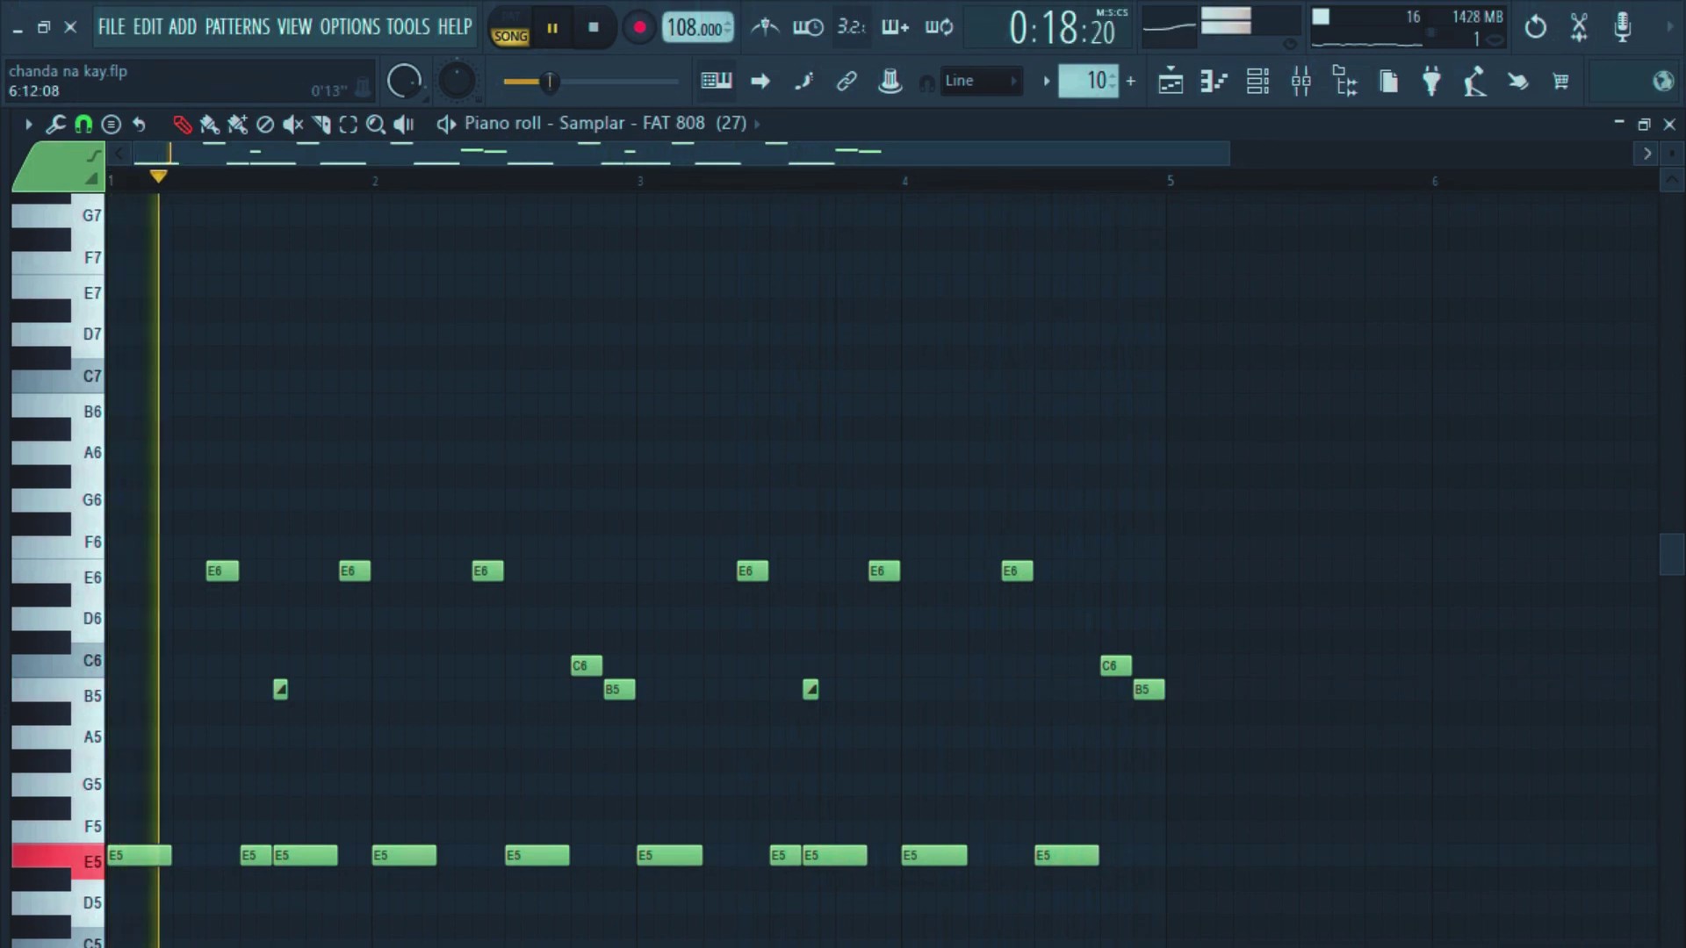
{"action": "key", "text": "F5"}
{"action": "key", "text": "space"}
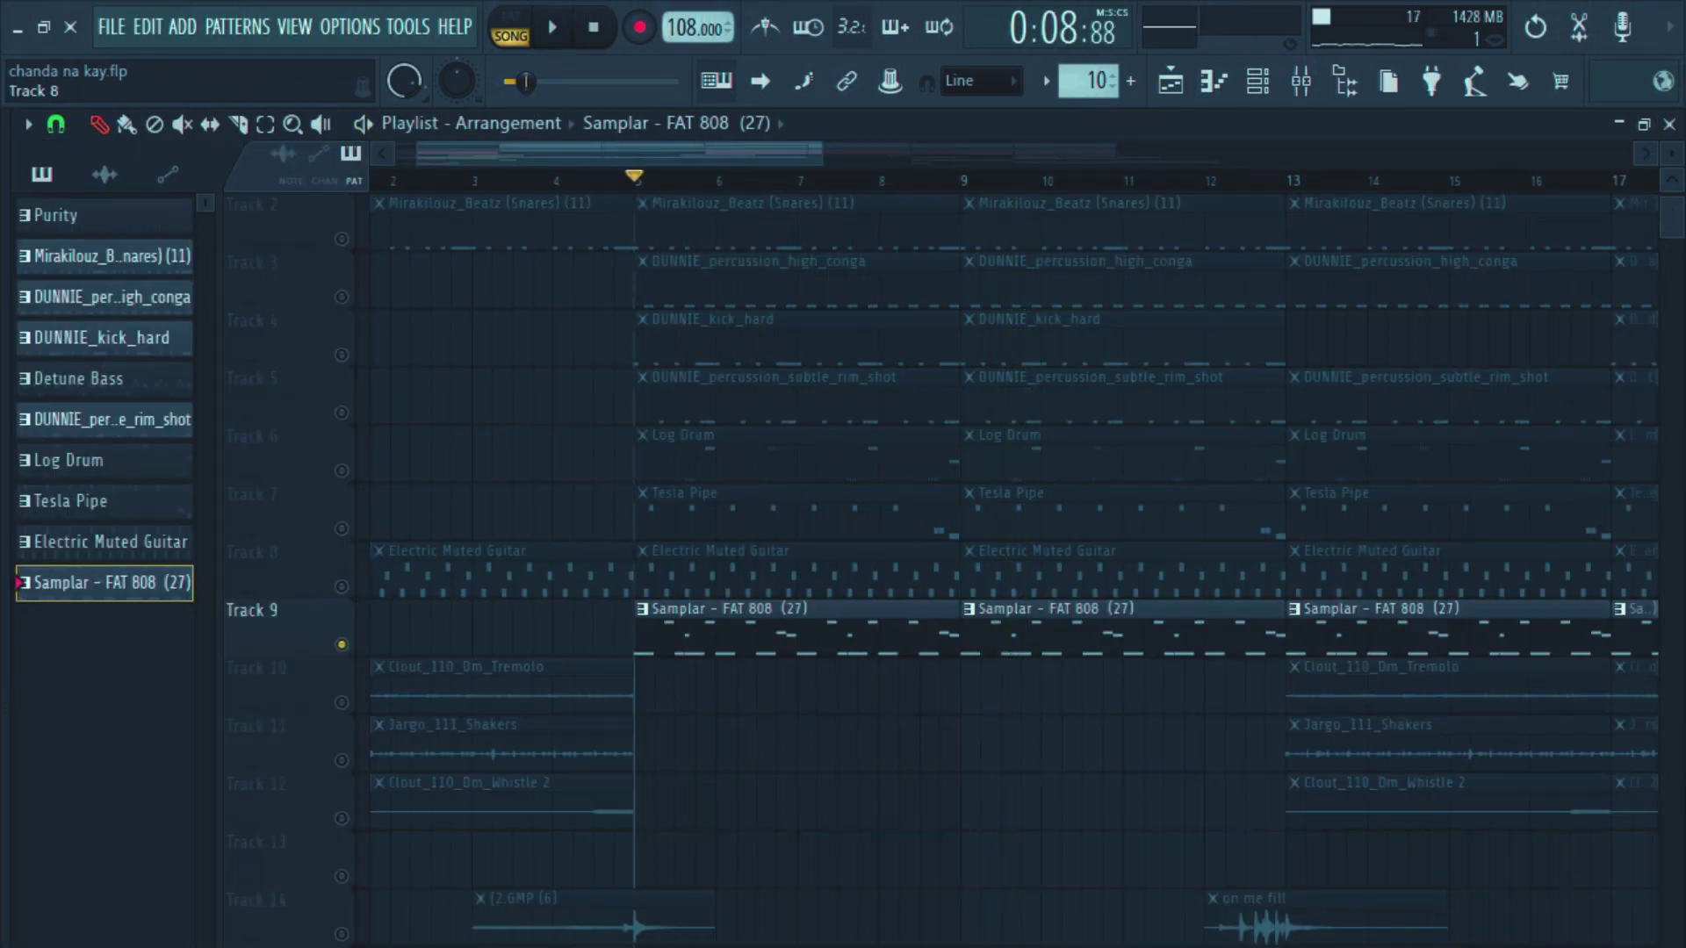
Step: Re-enable all playlist tracks and play the full arrangement from bar 5
{"action": "right_click", "coordinate": [342, 586]}
{"action": "right_click", "coordinate": [341, 587]}
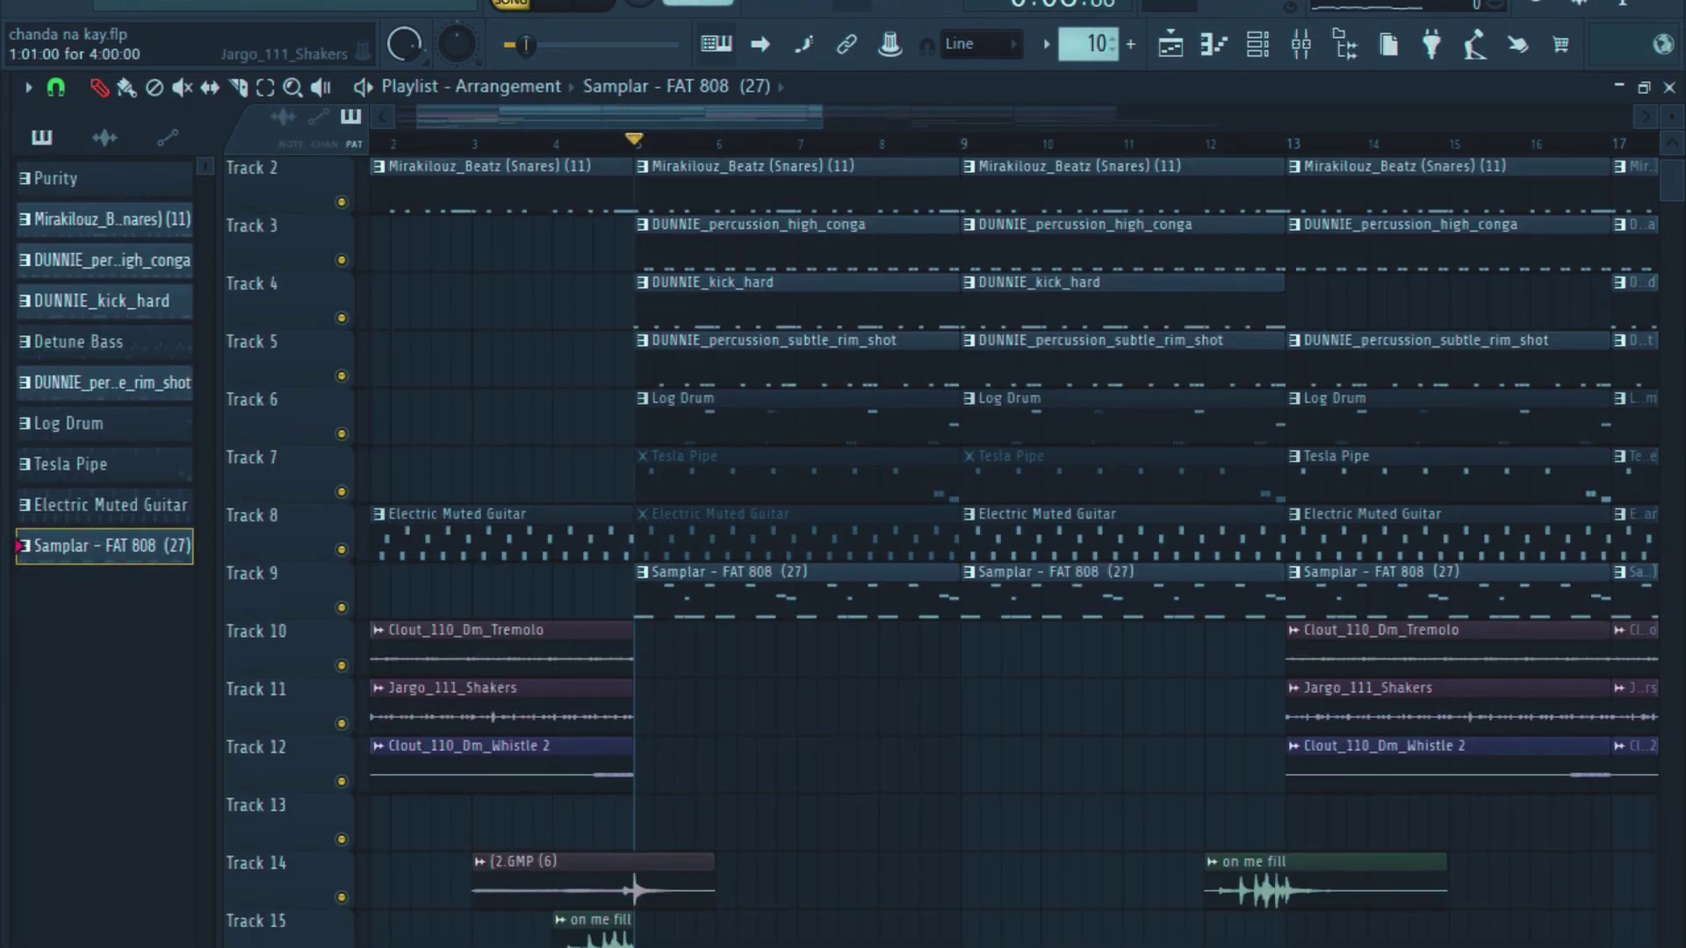
{"action": "scroll", "coordinate": [955, 544], "scroll_direction": "up", "scroll_amount": 1}
{"action": "key", "text": "space"}
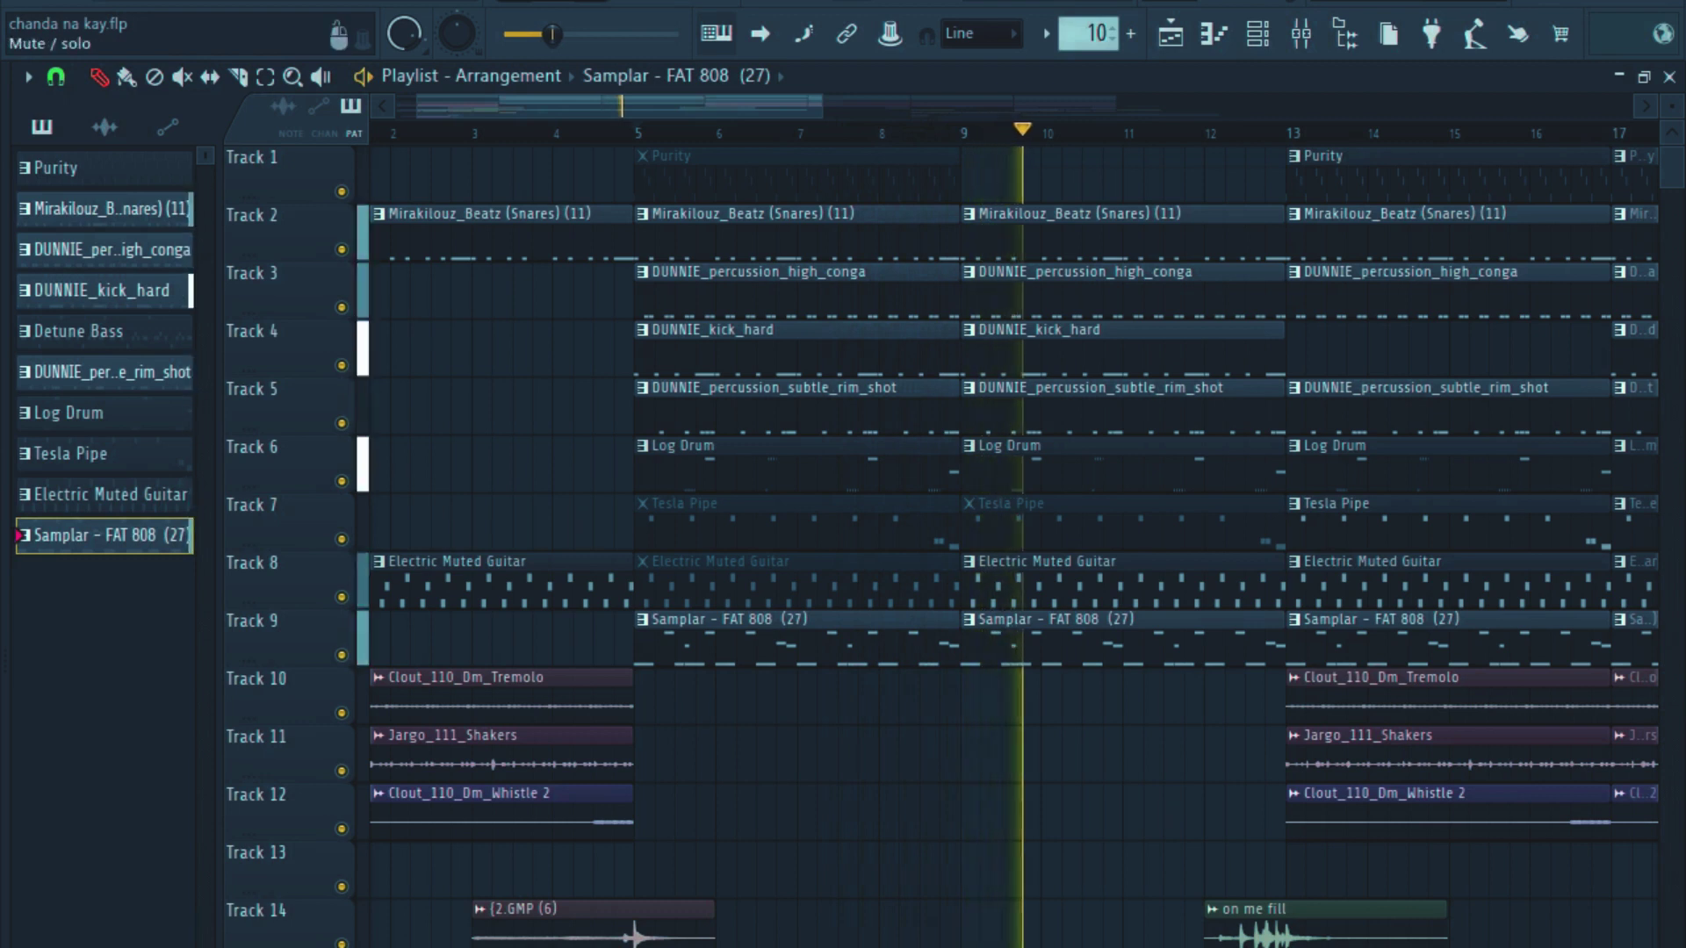
{"action": "key", "text": "space"}
Step: Solo the Electric Muted Guitar on Track 8 and set the playback position to bar 9
{"action": "right_click", "coordinate": [342, 597]}
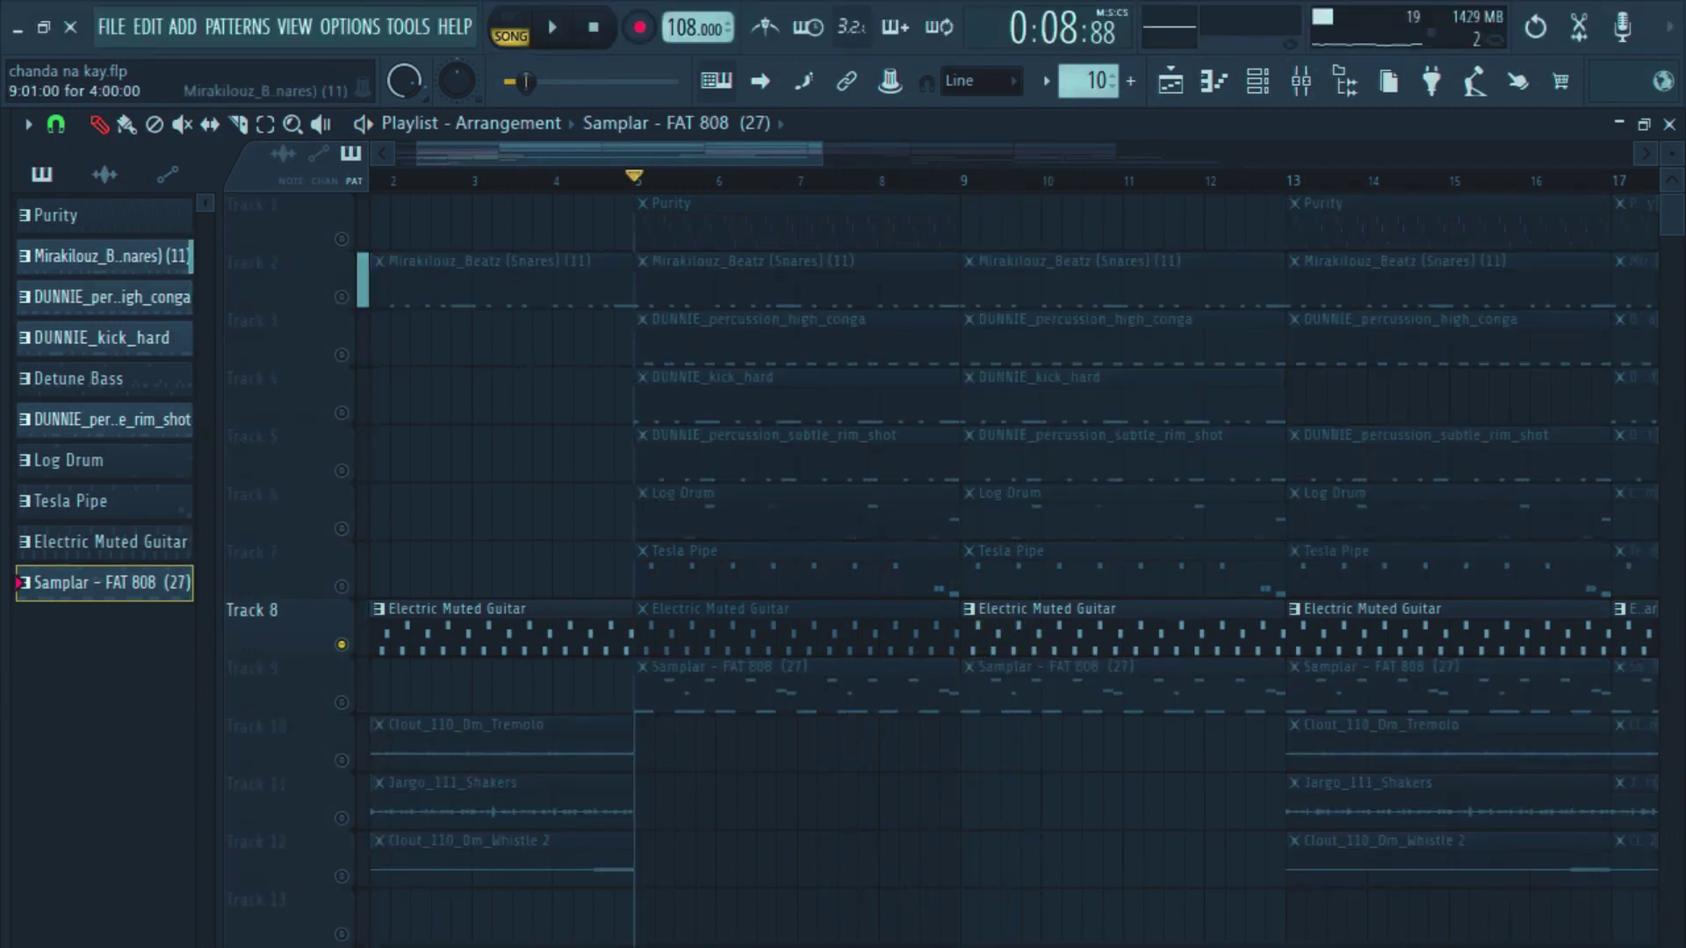
{"action": "left_click", "coordinate": [955, 181]}
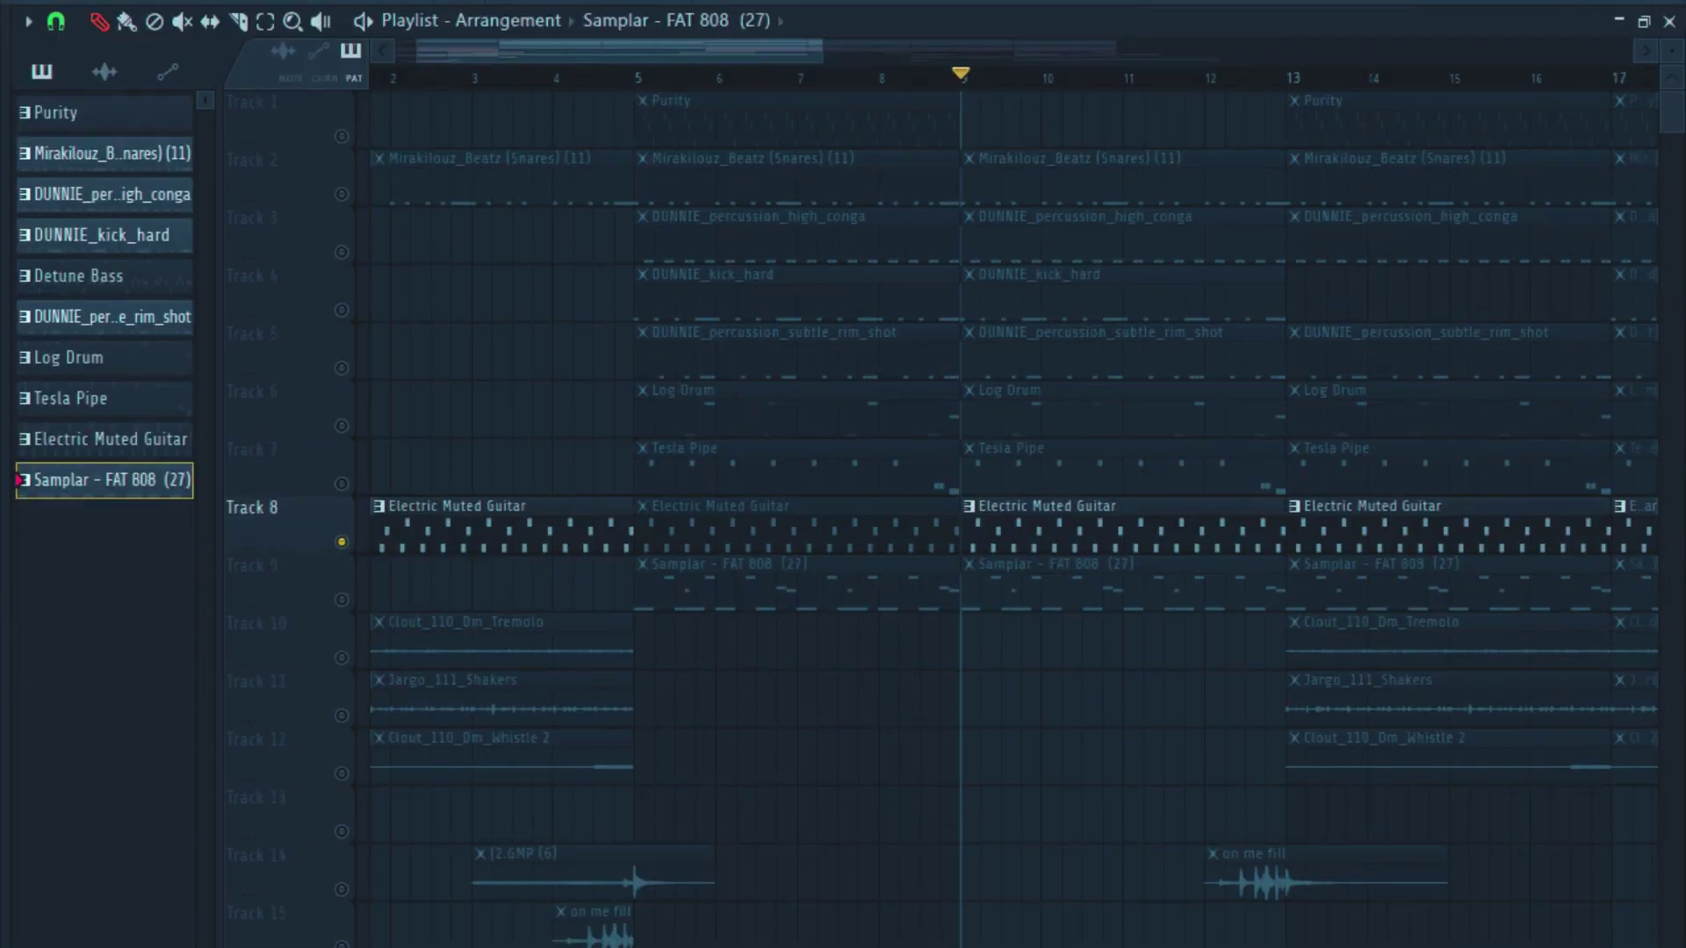
Step: Inspect the Electric Muted Guitar's FLEX instrument and audition the soloed guitar from bar 9
{"action": "left_click", "coordinate": [1258, 81]}
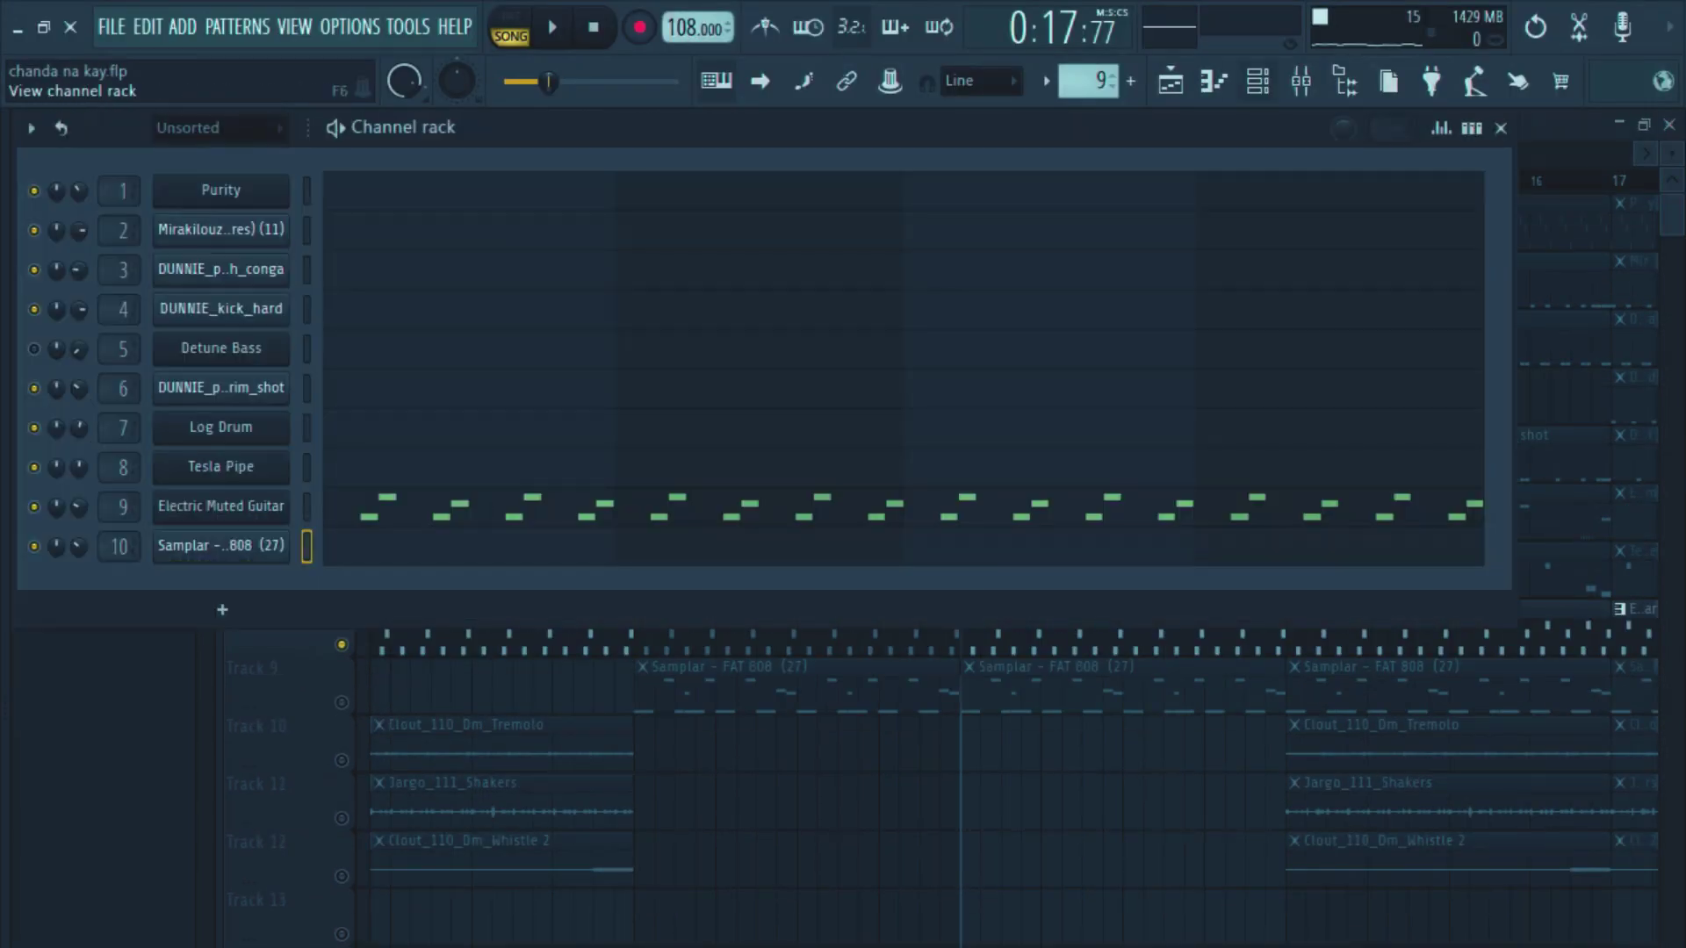
{"action": "left_click", "coordinate": [220, 506]}
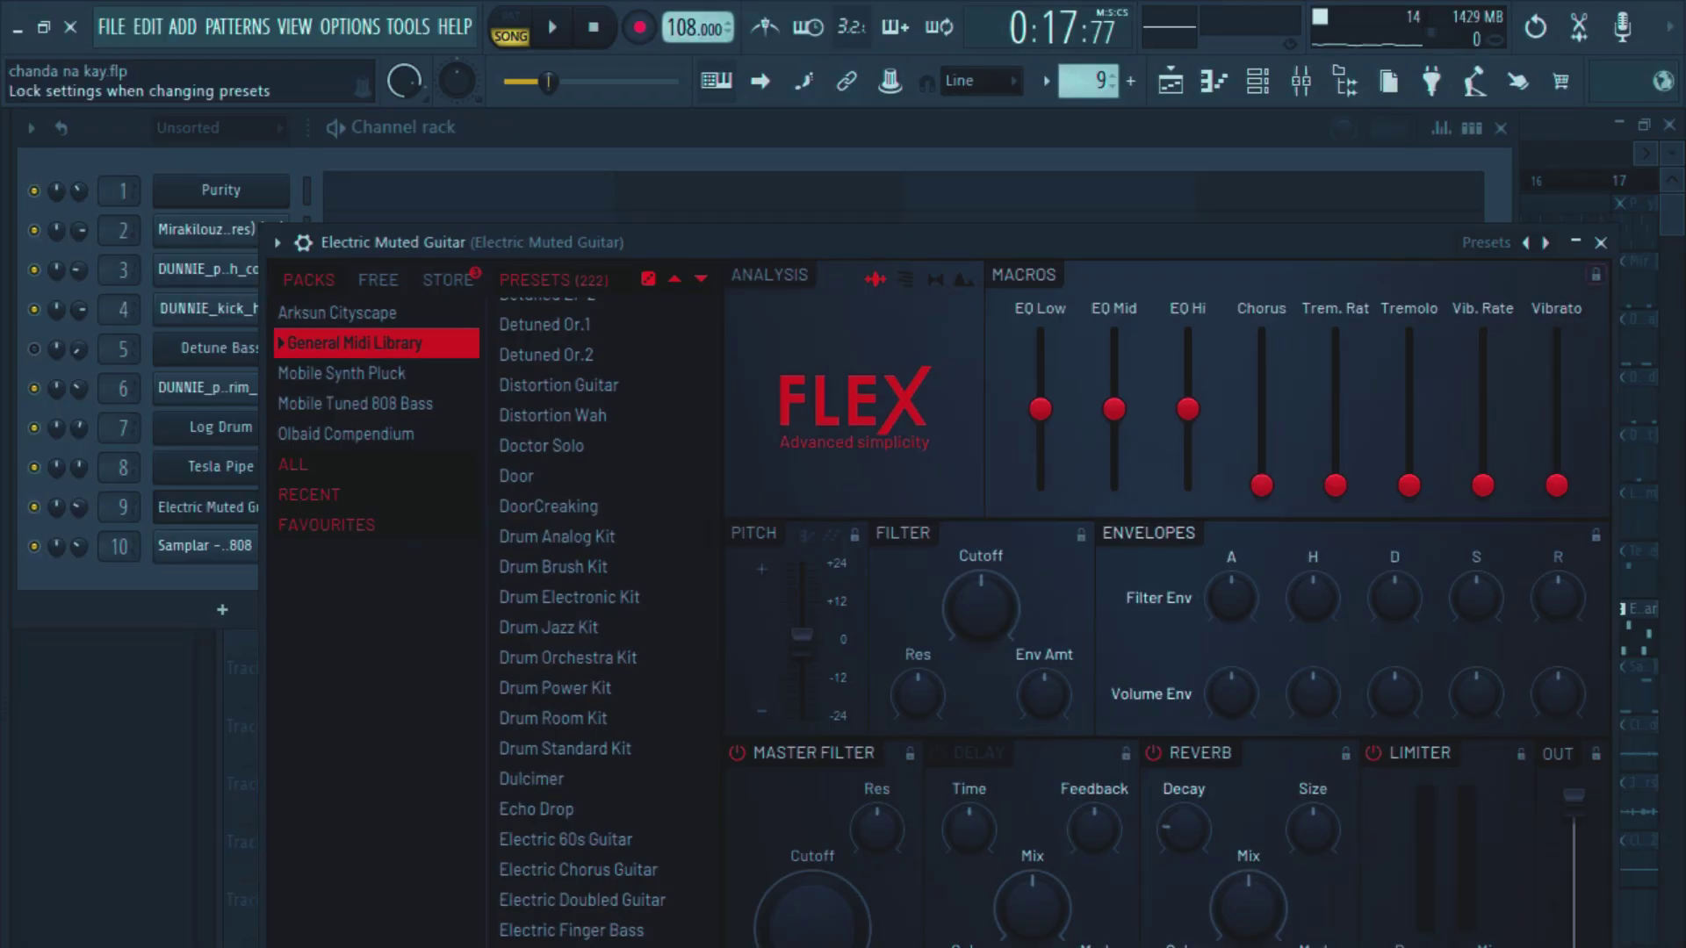
{"action": "left_click", "coordinate": [1601, 242]}
{"action": "key", "text": "Escape"}
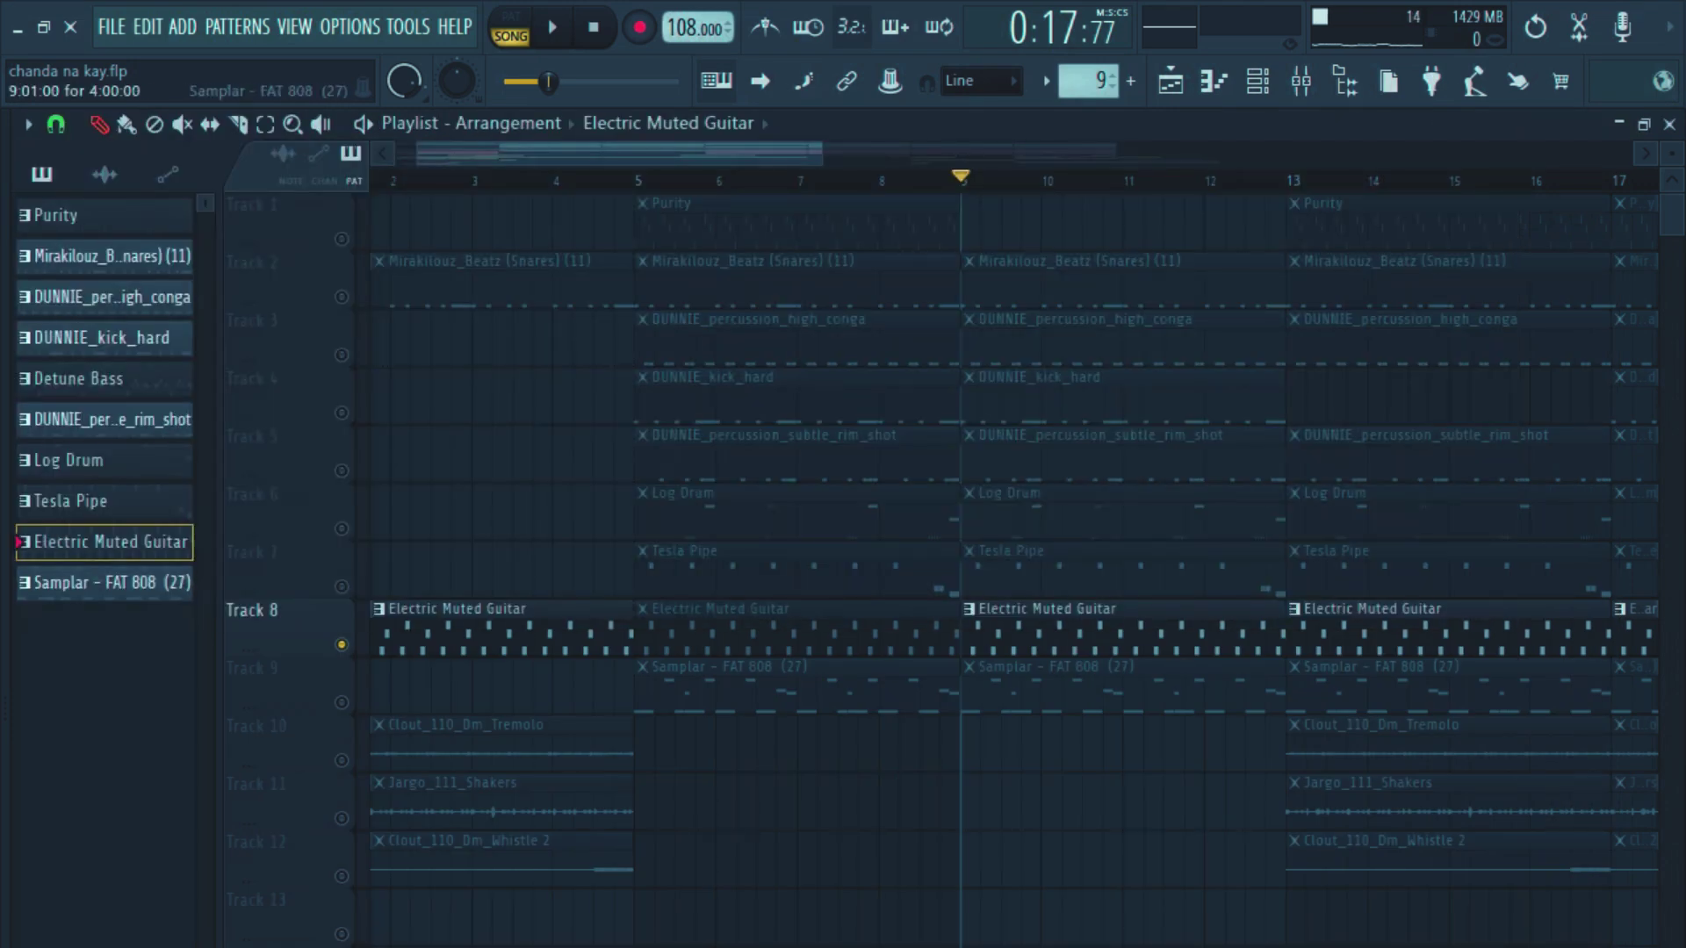
{"action": "key", "text": "space"}
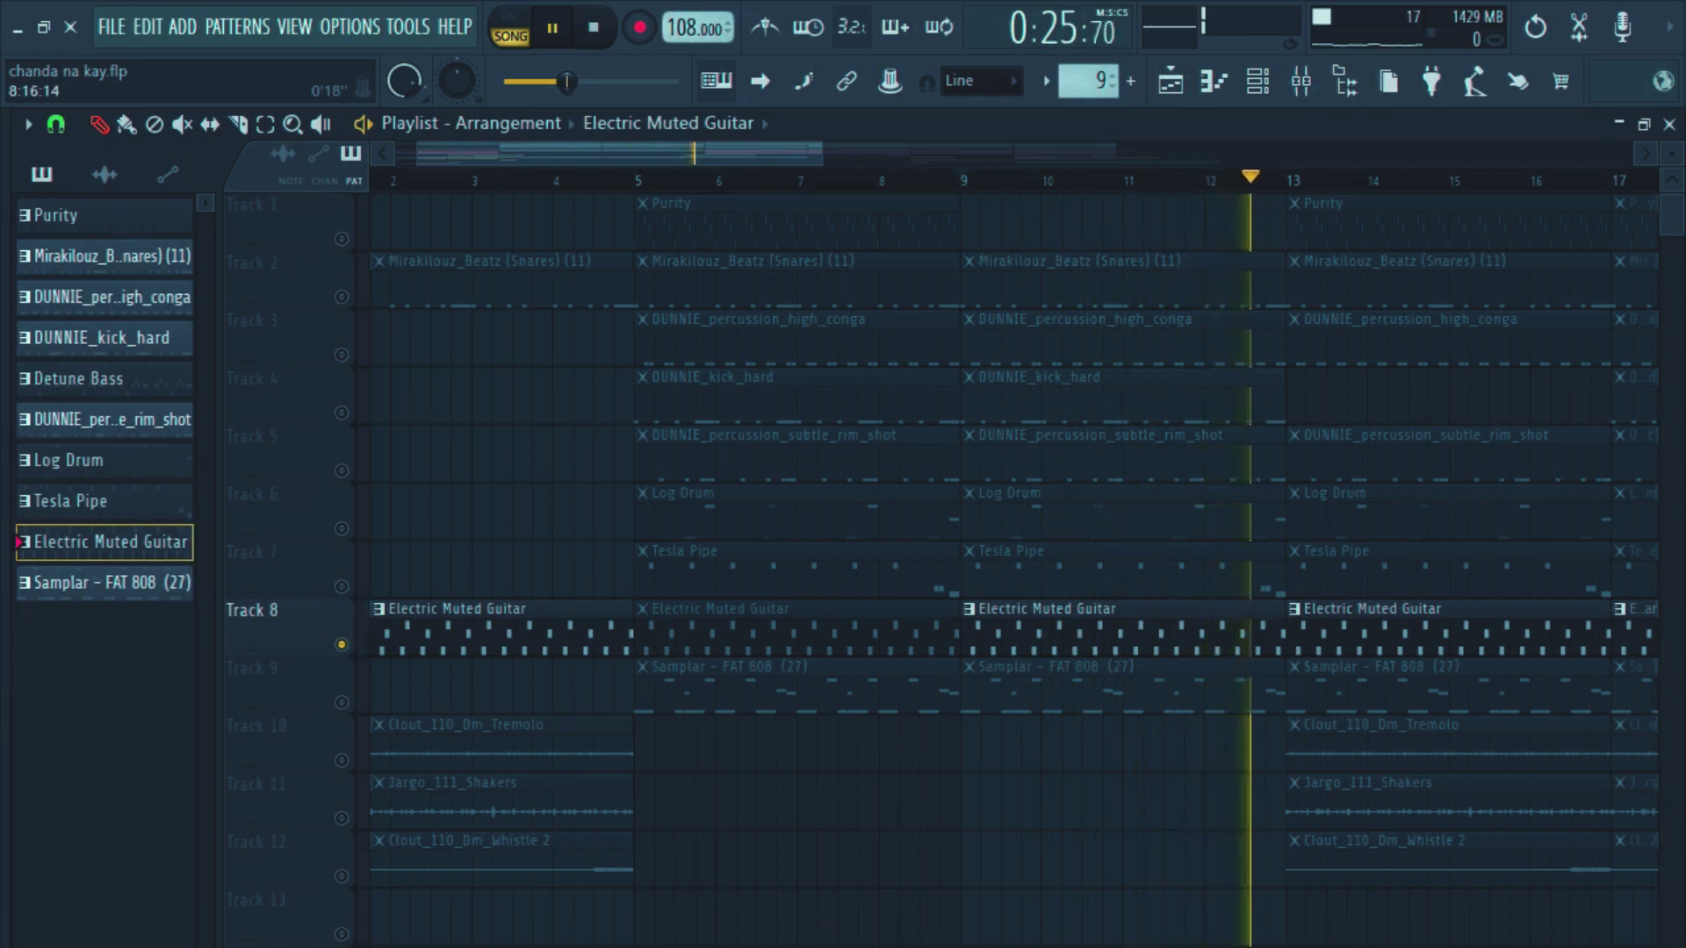
{"action": "key", "text": "space"}
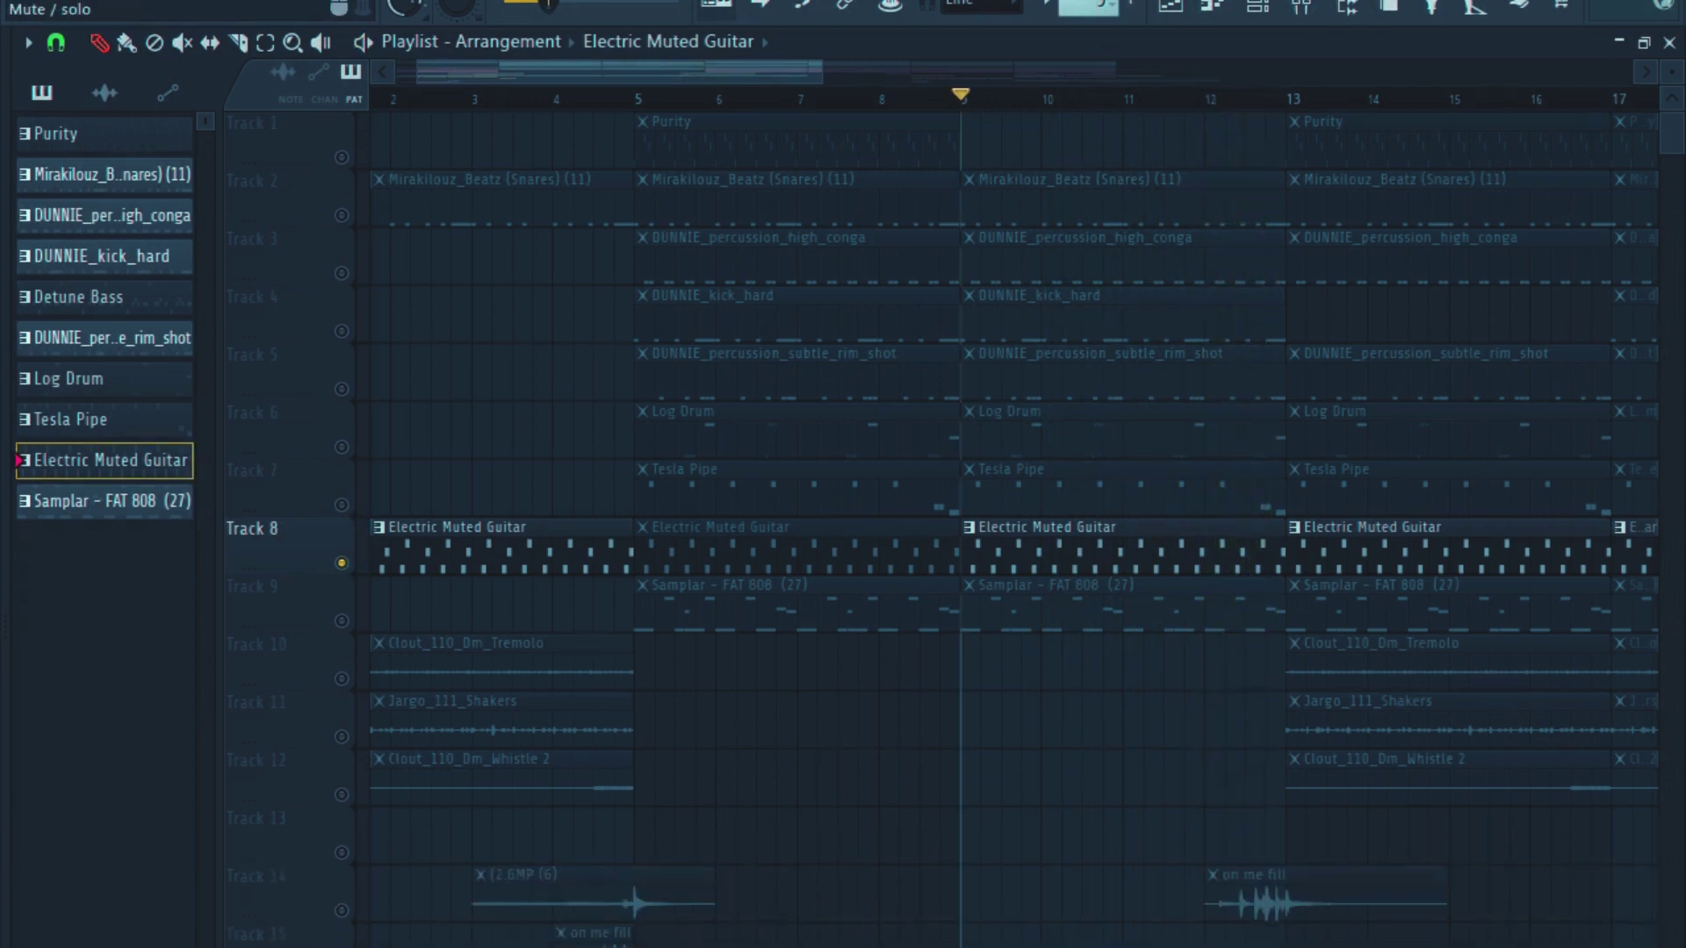
Step: Take Track 8 out of solo and play all tracks together from bar 9
{"action": "right_click", "coordinate": [342, 563]}
{"action": "key", "text": "space"}
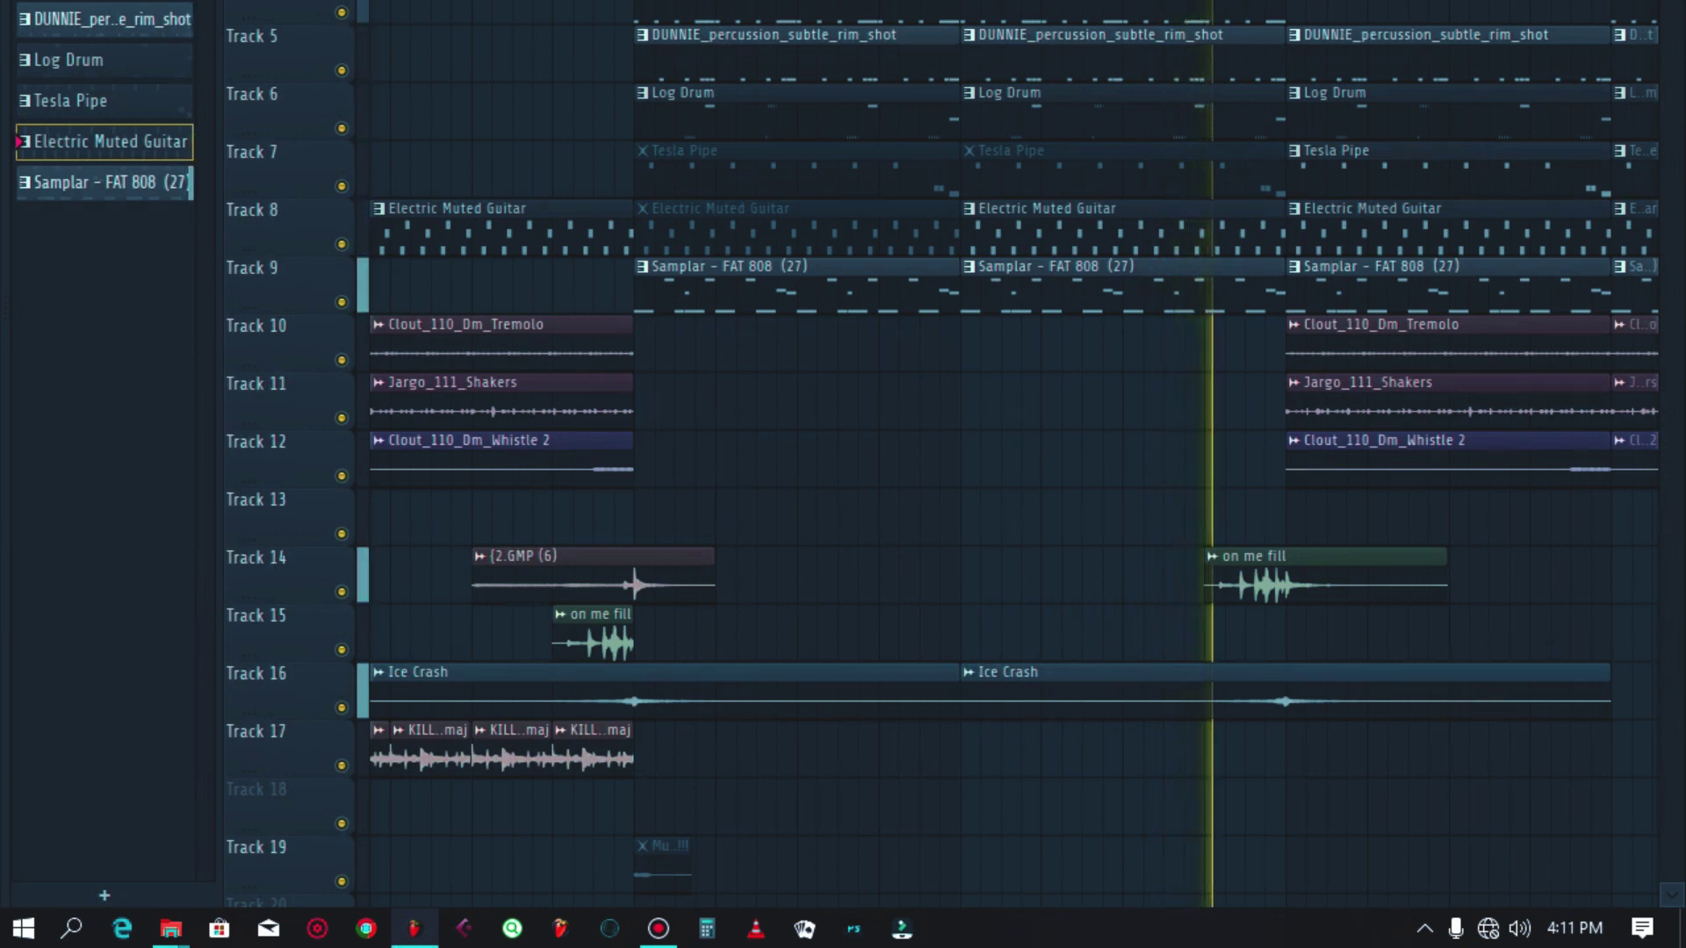
{"action": "key", "text": "space"}
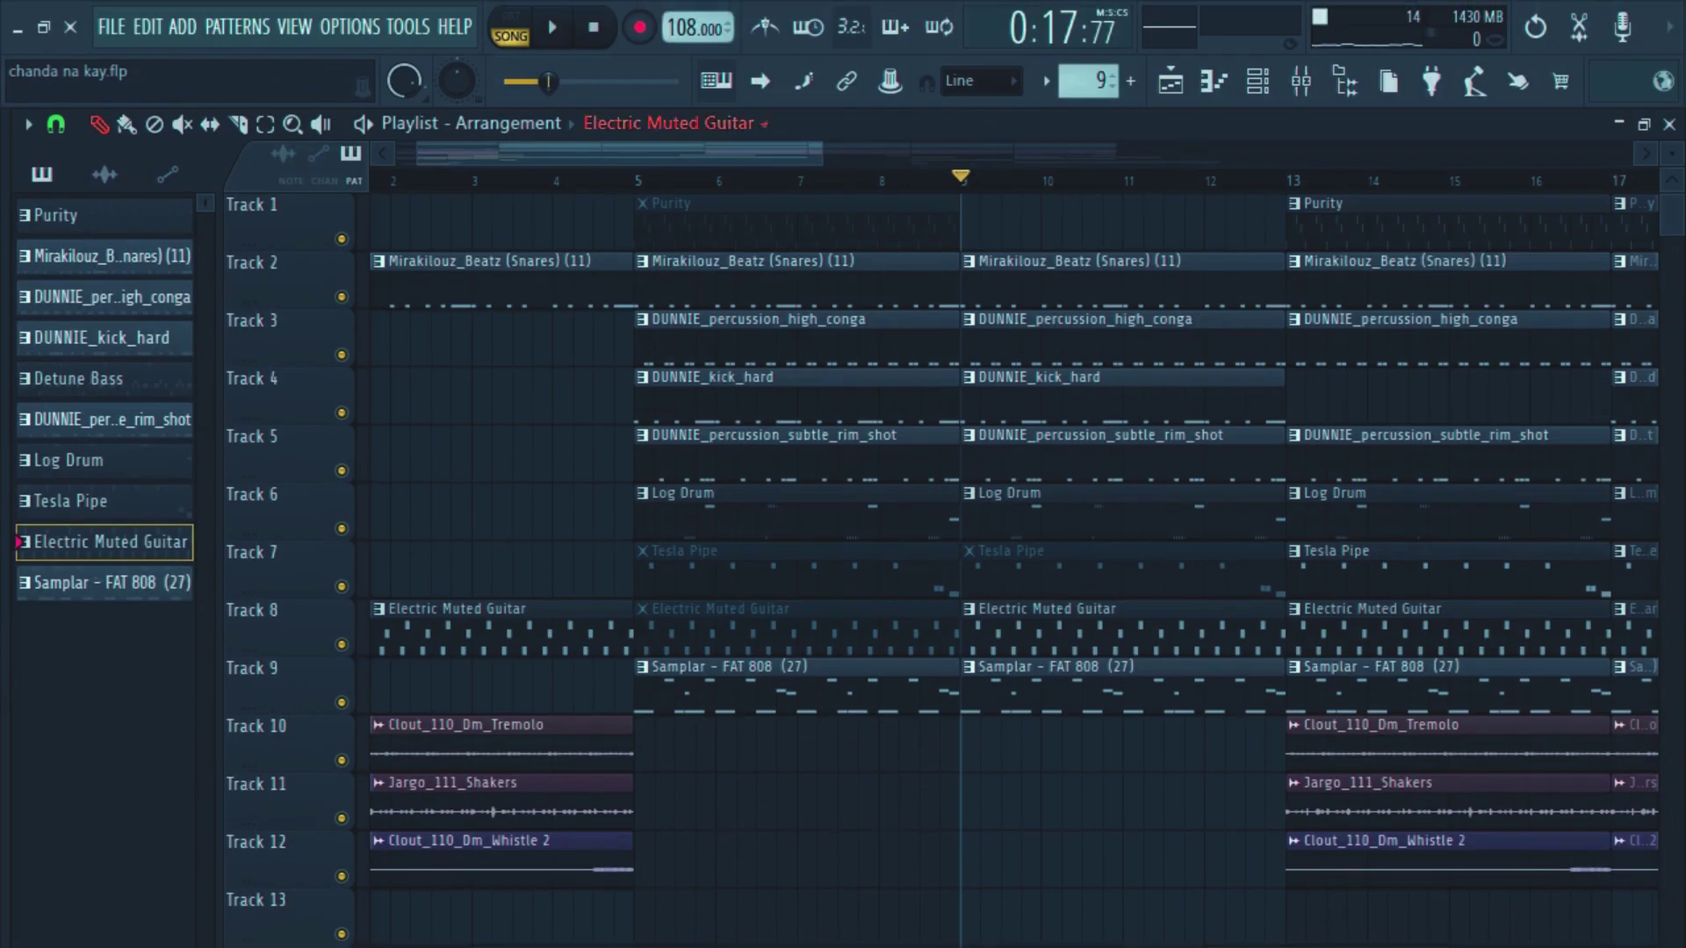
Step: Move the playback position to bar 13 and look over the clips in that section
{"action": "scroll", "coordinate": [1014, 562], "scroll_direction": "right", "scroll_amount": 3}
{"action": "scroll", "coordinate": [1014, 562], "scroll_direction": "left", "scroll_amount": 1}
{"action": "scroll", "coordinate": [1014, 562], "scroll_direction": "down", "scroll_amount": 3}
{"action": "scroll", "coordinate": [1014, 562], "scroll_direction": "up", "scroll_amount": 3}
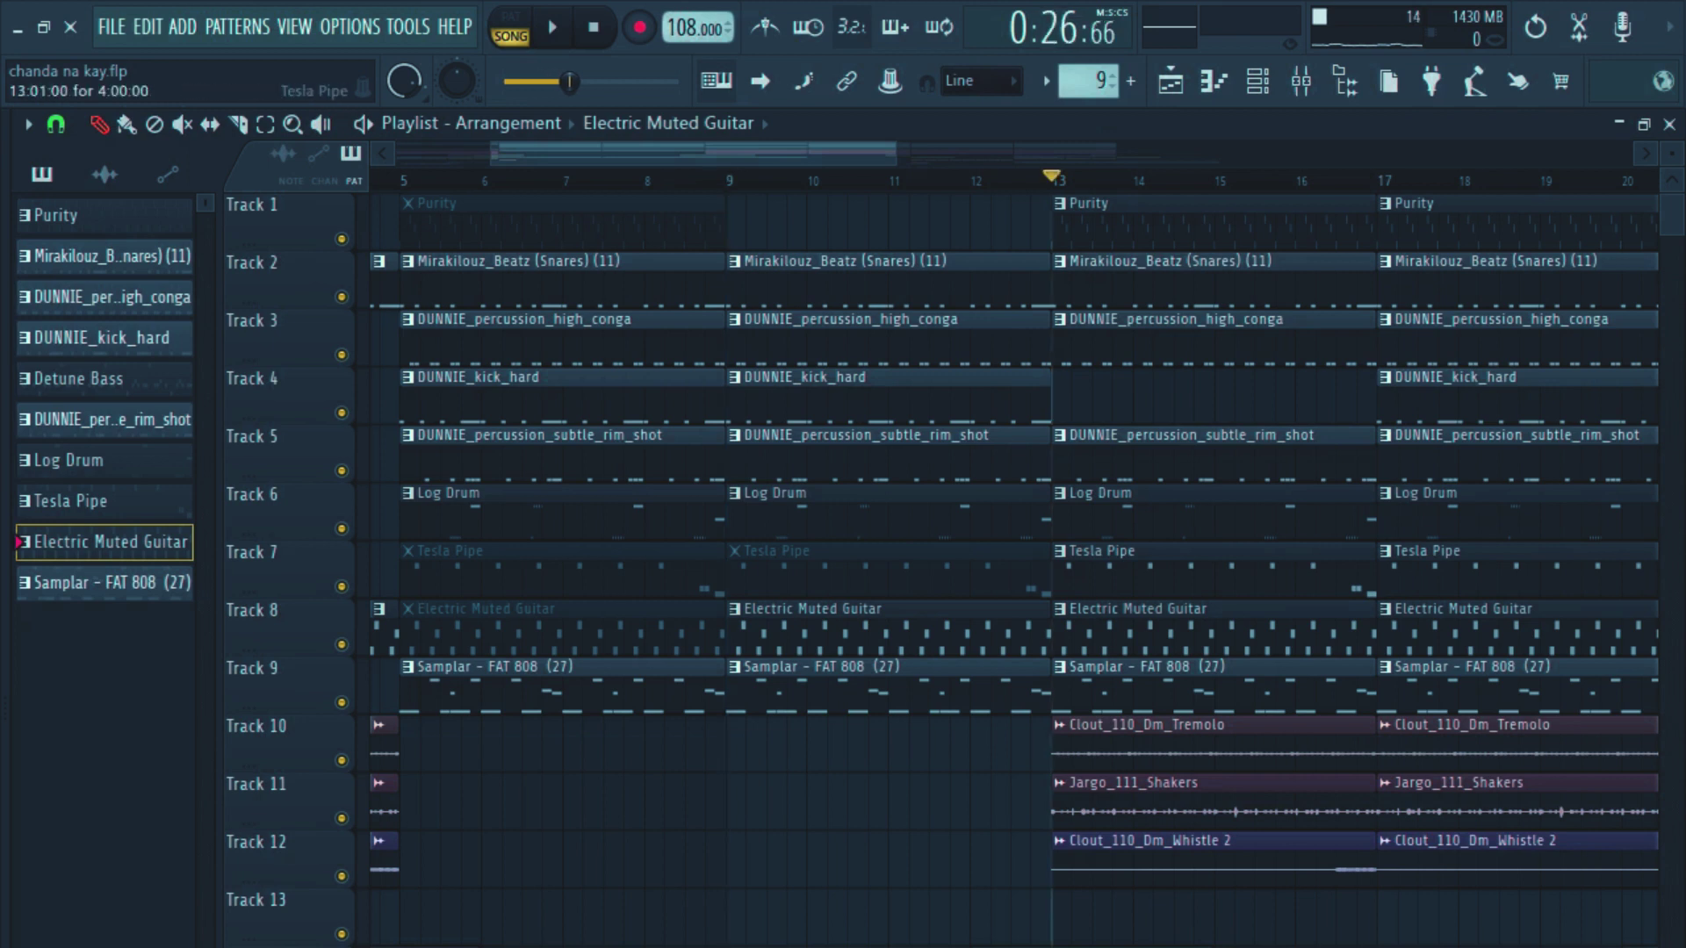
Step: Solo the Purity melody on Track 1 and audition it from bar 13
{"action": "scroll", "coordinate": [1067, 615], "scroll_direction": "down", "scroll_amount": 3}
{"action": "scroll", "coordinate": [1067, 615], "scroll_direction": "up", "scroll_amount": 3}
{"action": "right_click", "coordinate": [341, 239]}
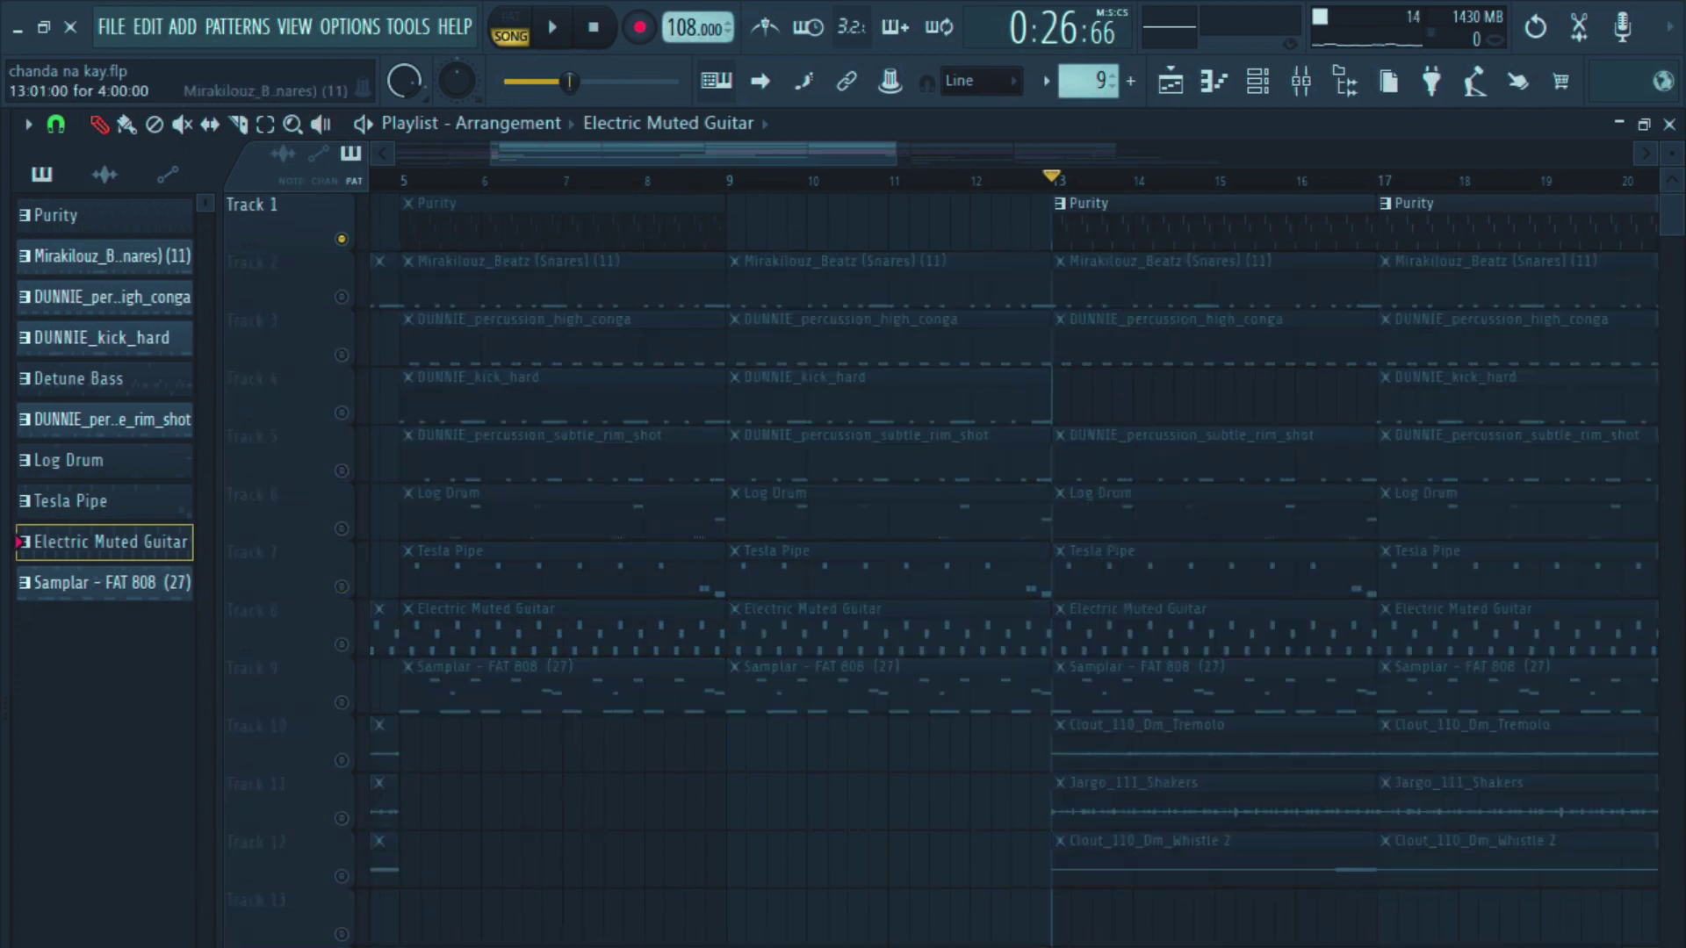
{"action": "key", "text": "space"}
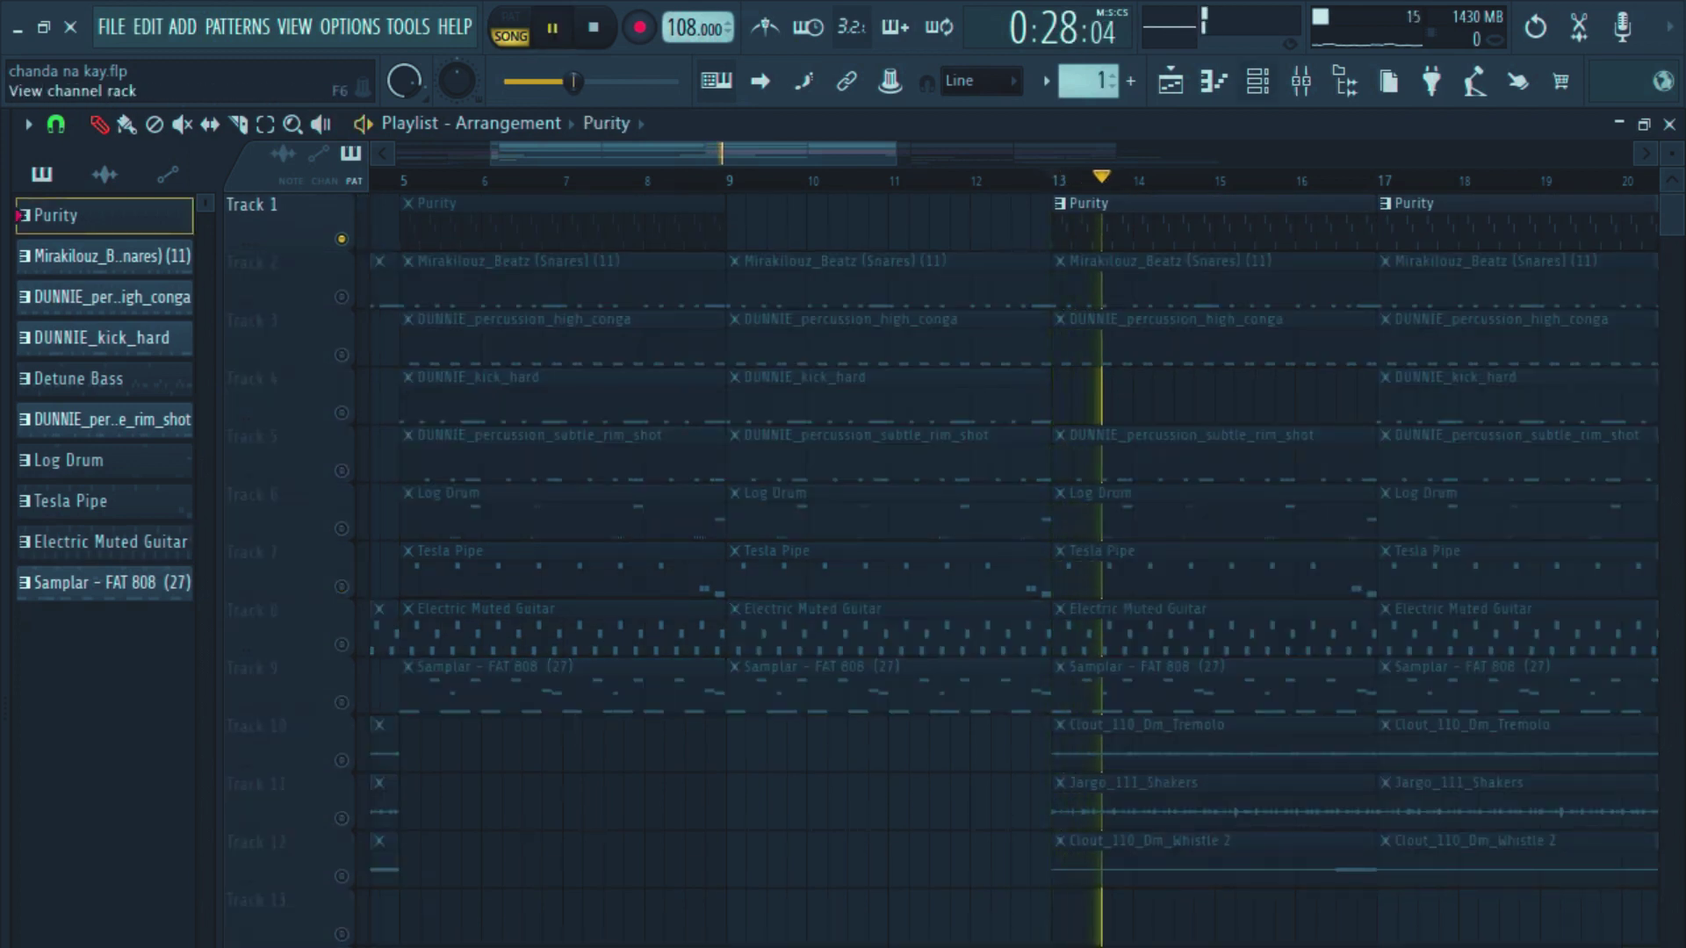
Step: Inspect the Purity channel's instrument and its preset, close it, and stop playback
{"action": "key", "text": "F6"}
{"action": "left_click", "coordinate": [220, 190]}
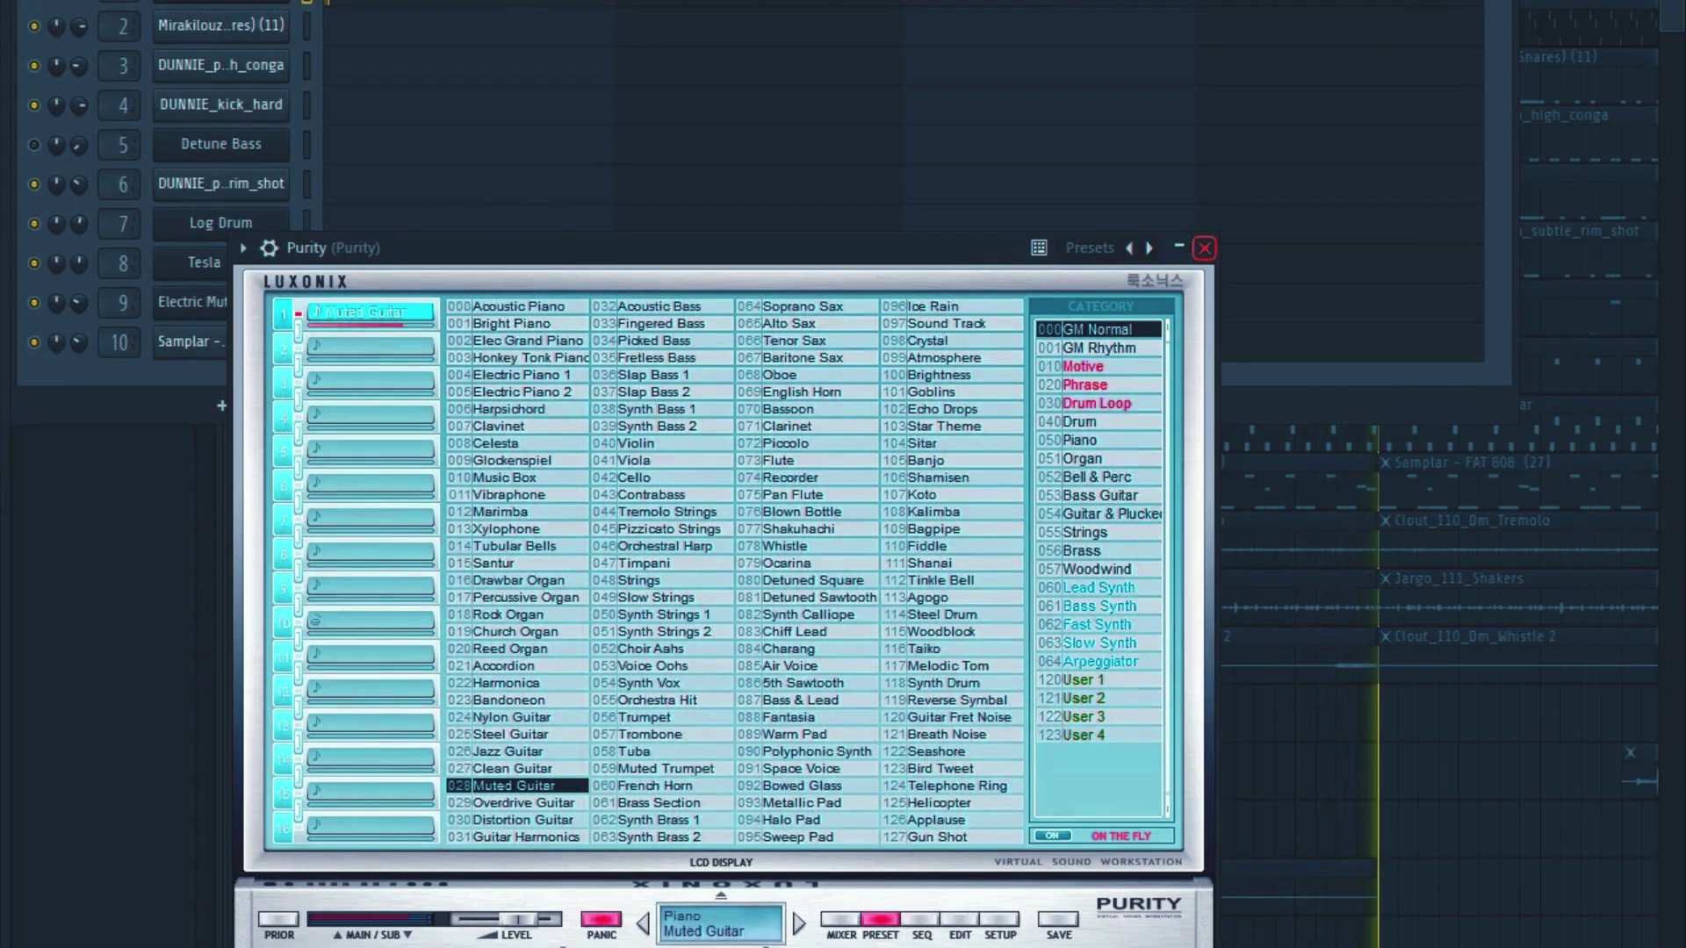
{"action": "left_click", "coordinate": [1205, 248]}
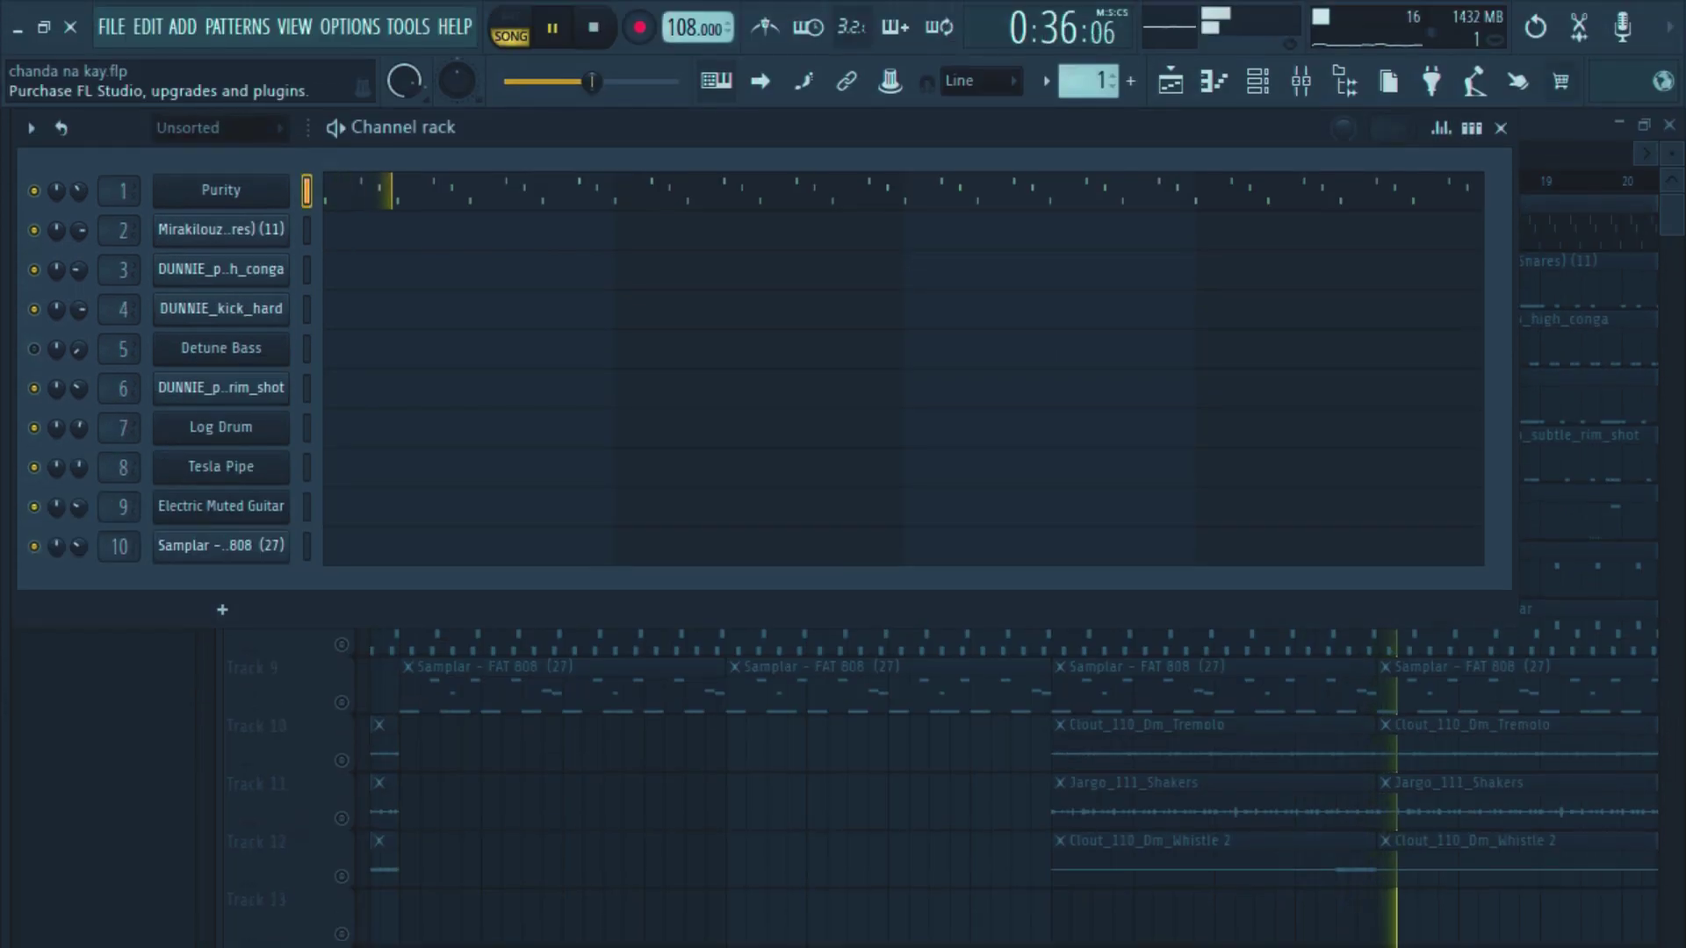
{"action": "left_click", "coordinate": [1497, 125]}
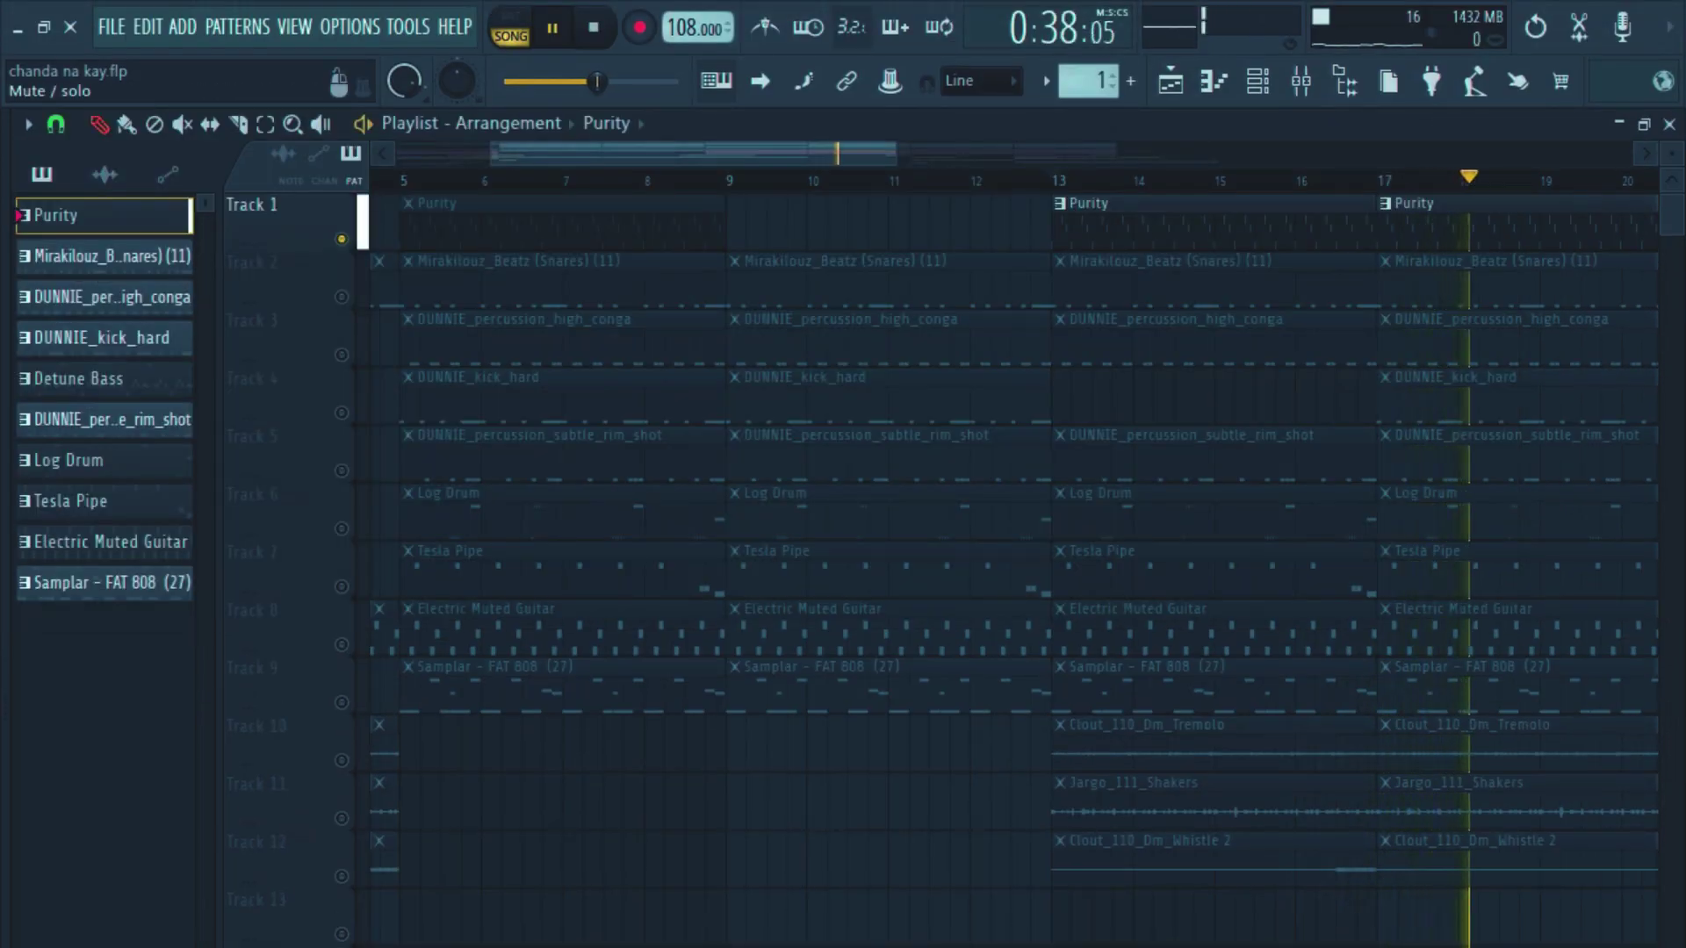
{"action": "key", "text": "space"}
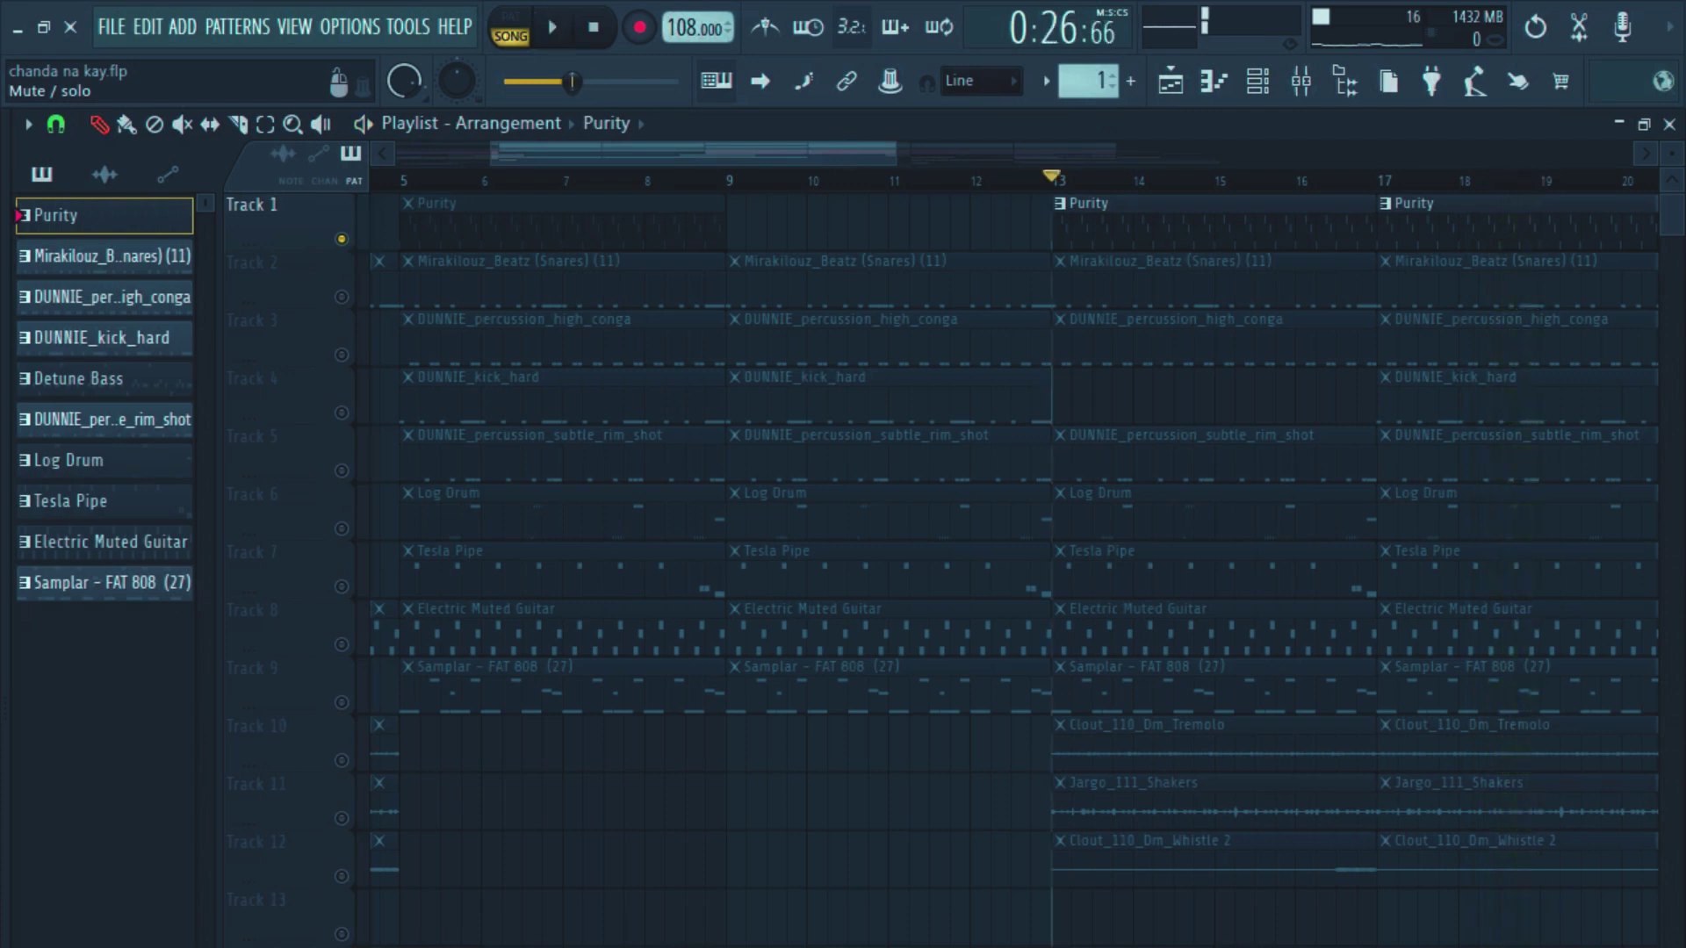
Step: Unmute Tracks 2 through 7 alongside the Purity track
{"action": "left_click", "coordinate": [342, 297]}
{"action": "left_click", "coordinate": [341, 355]}
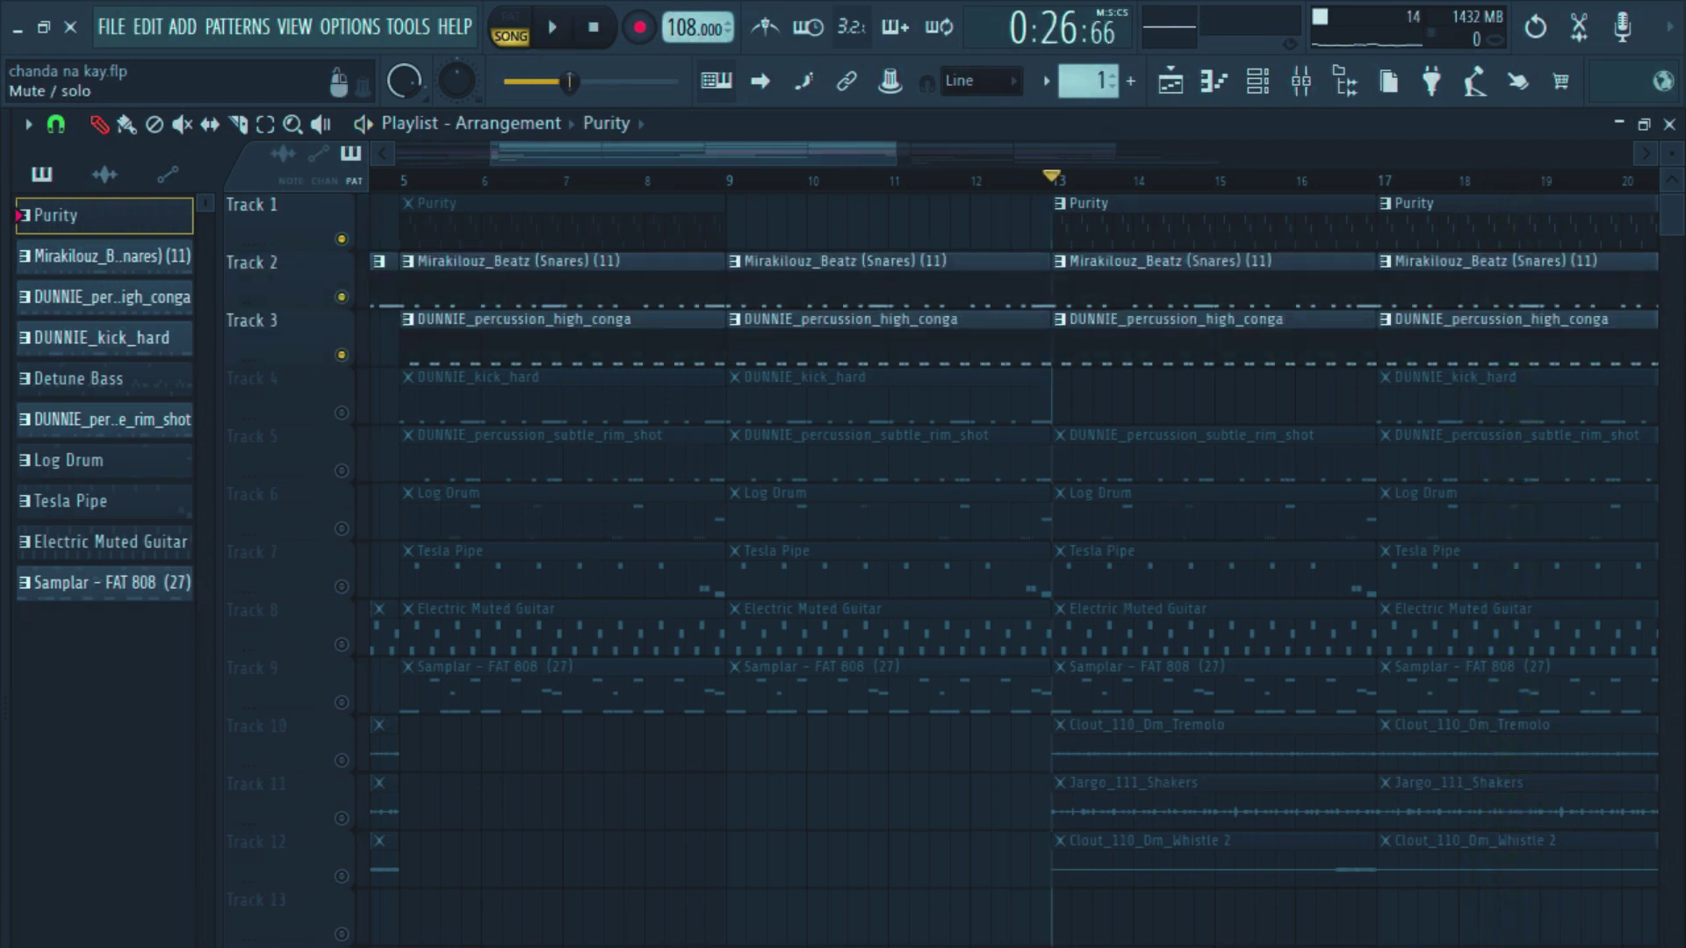
{"action": "left_click", "coordinate": [342, 413]}
{"action": "left_click", "coordinate": [342, 471]}
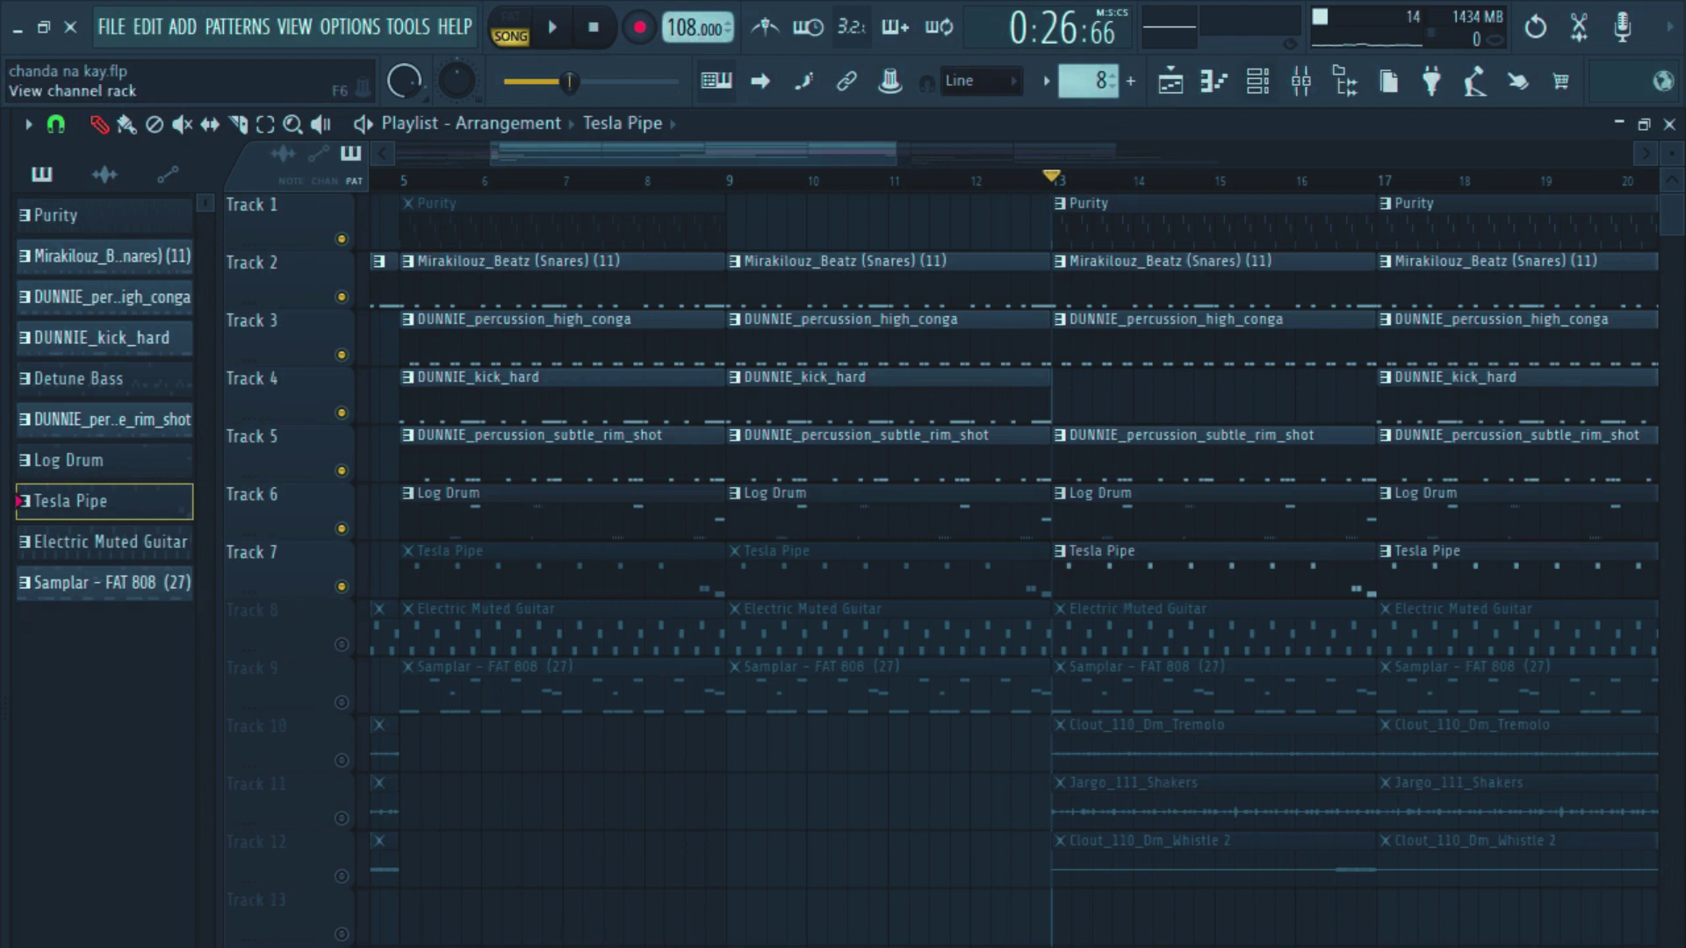
Step: Play the Tesla Pipe pattern on its own, inspect its FLEX instrument, and return to the arrangement
{"action": "key", "text": "F6"}
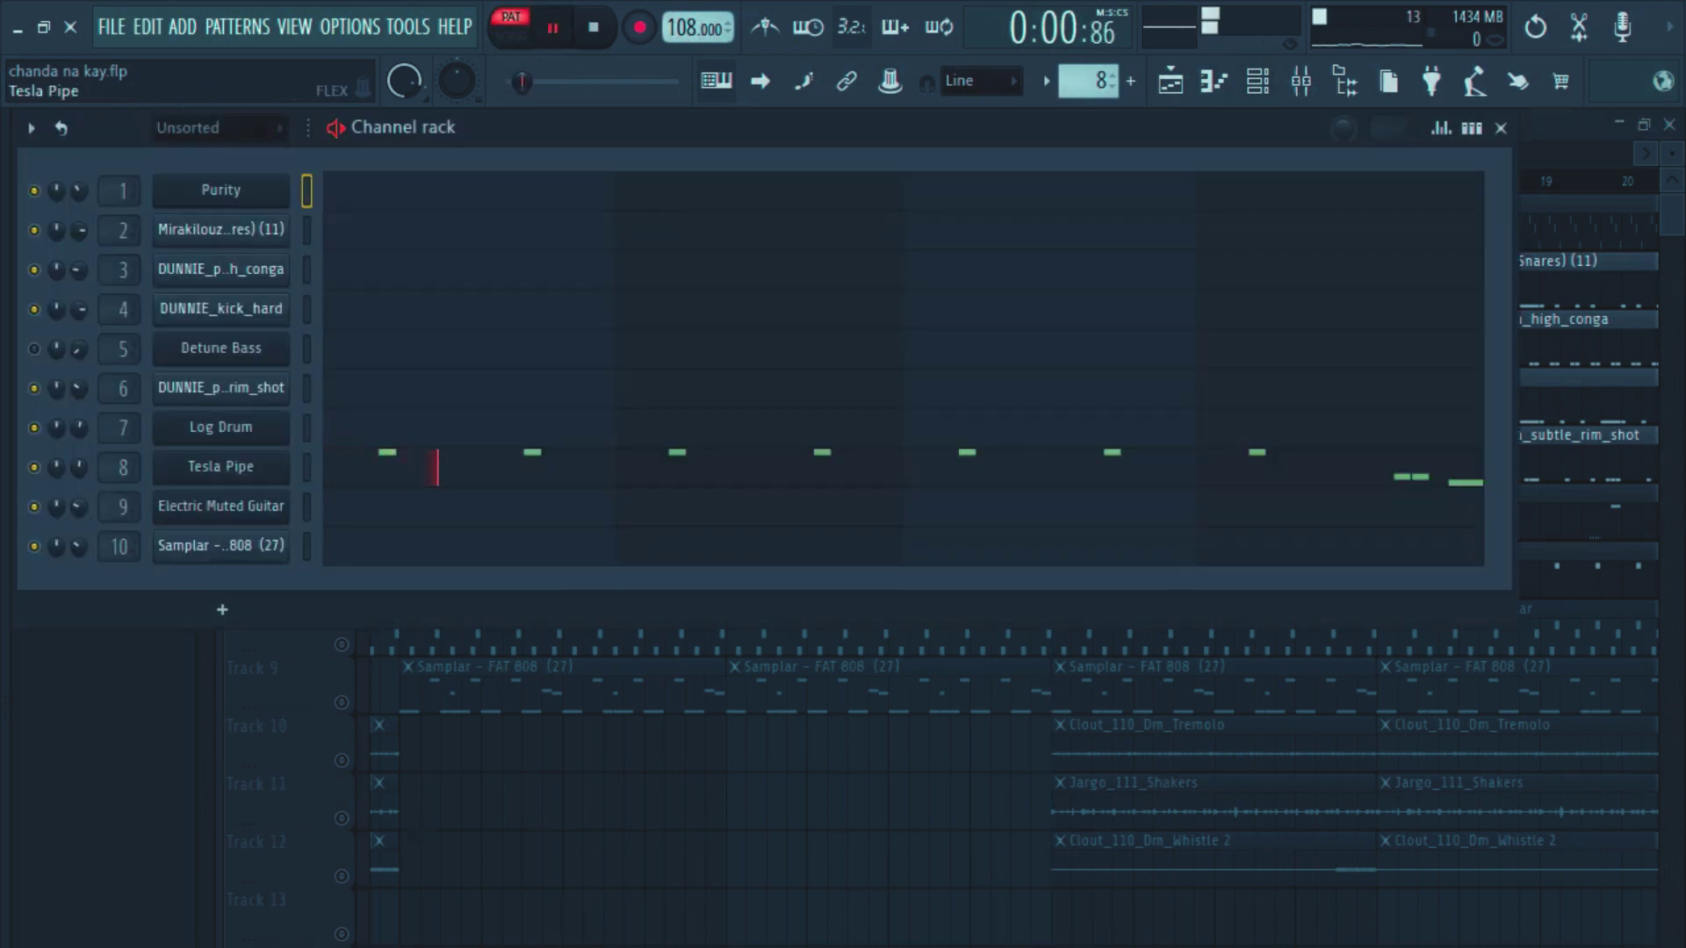
{"action": "left_click", "coordinate": [221, 467]}
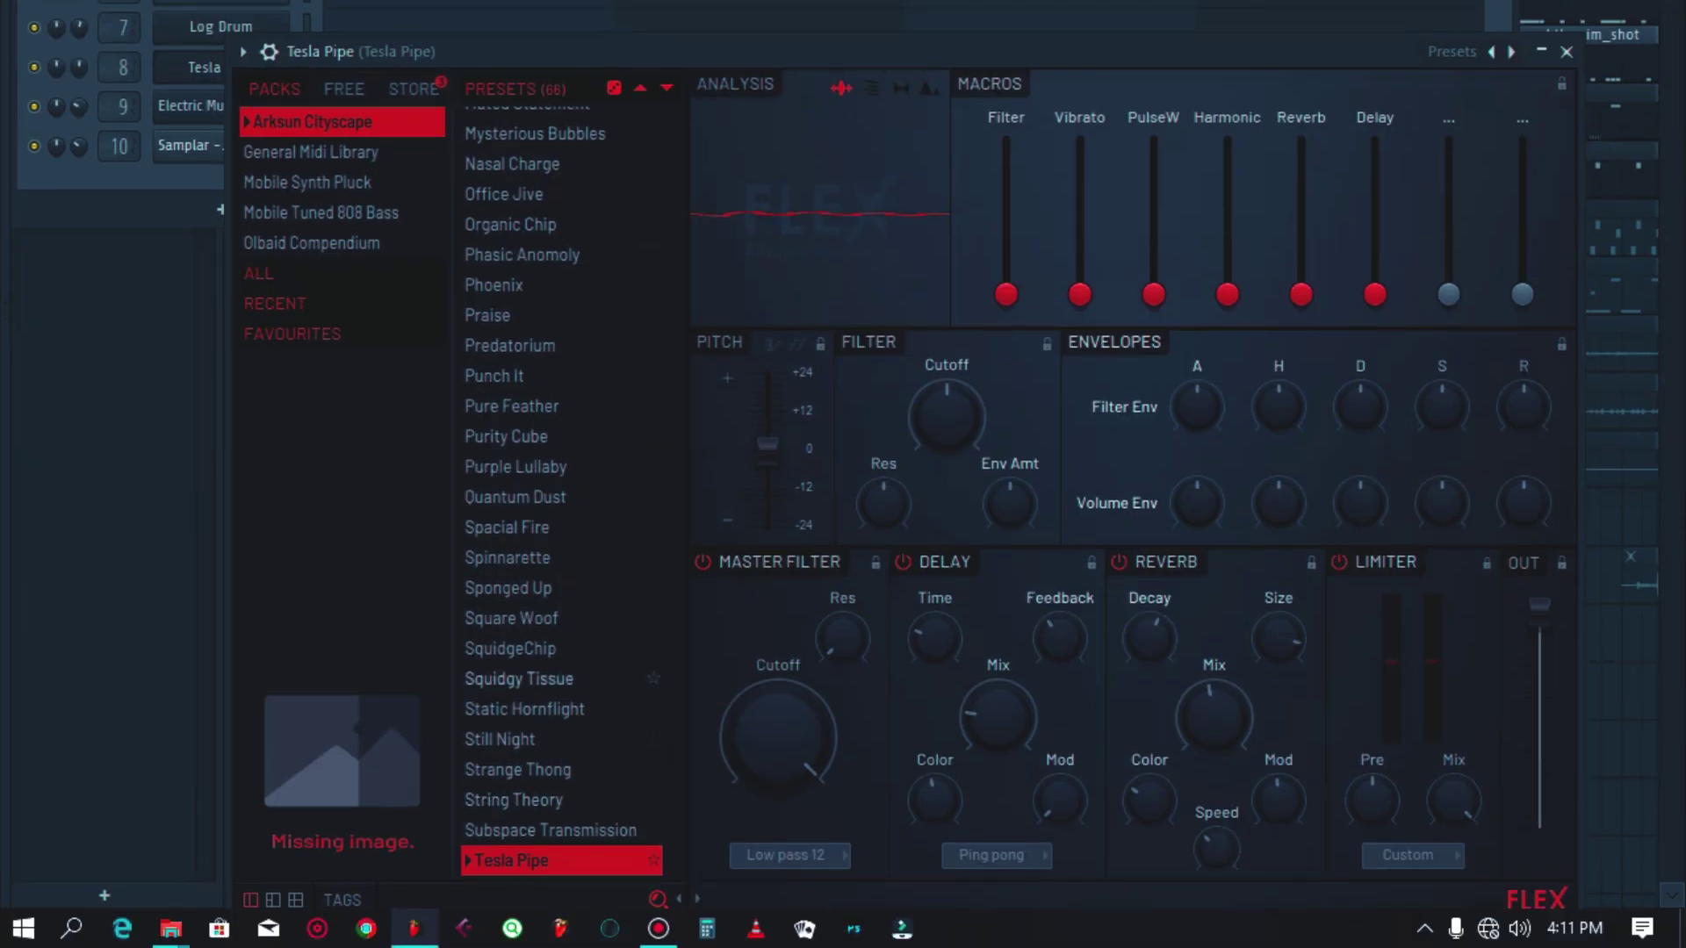
{"action": "left_click_drag", "start_coordinate": [430, 51], "coordinate": [460, 104]}
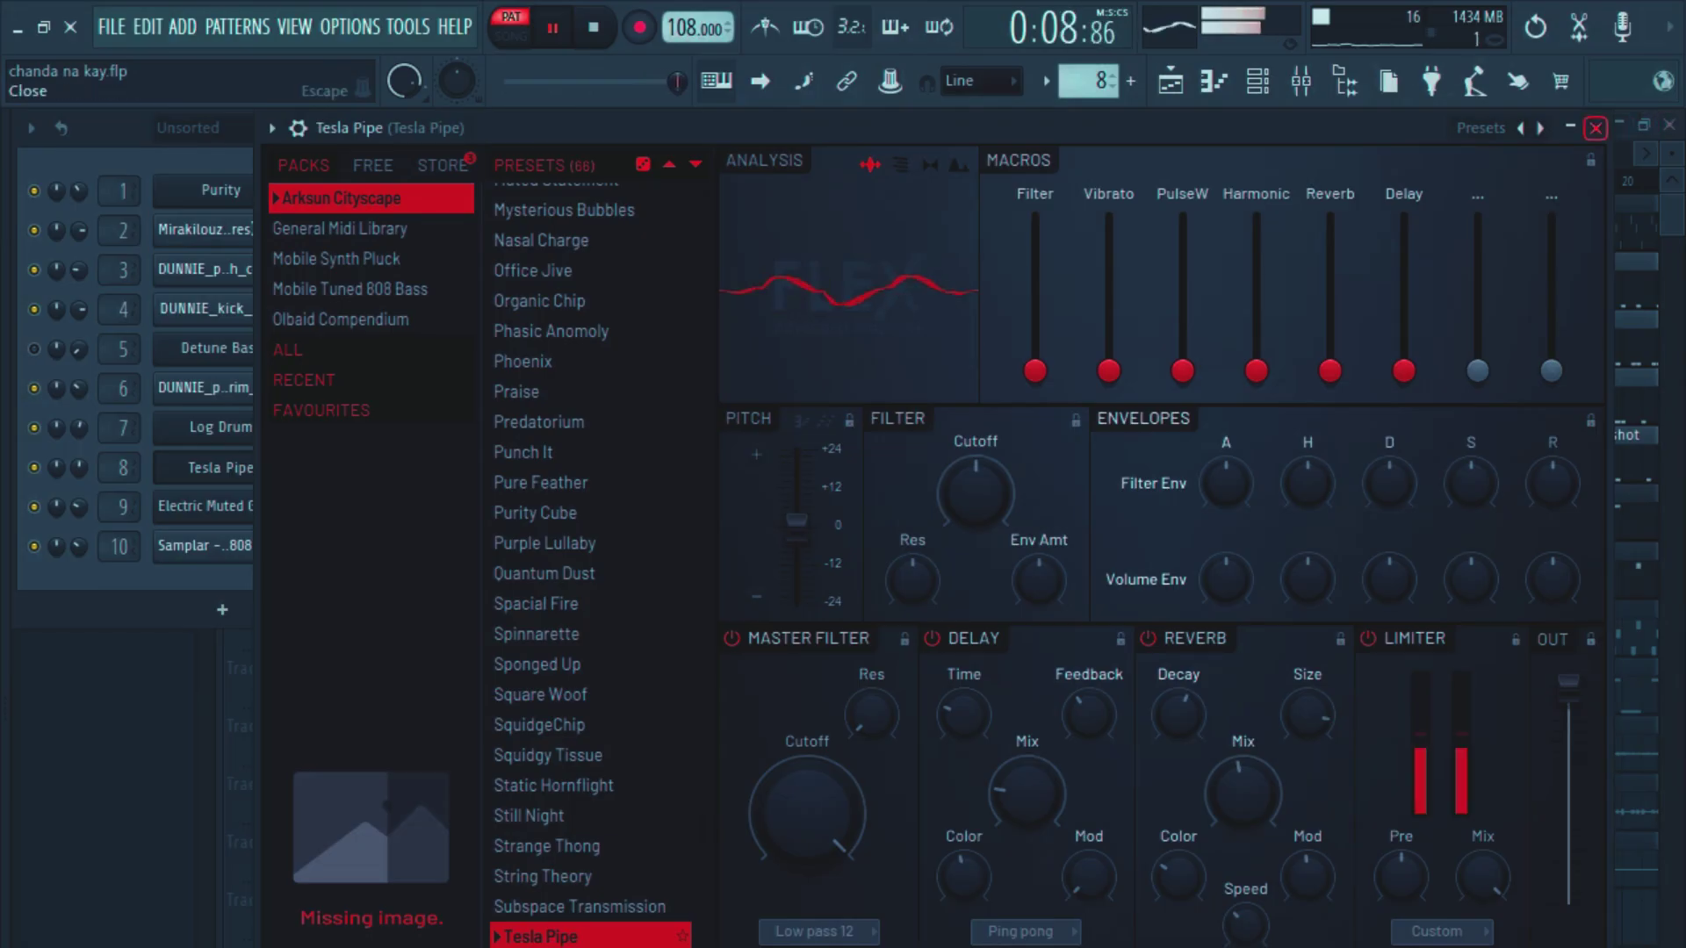
{"action": "left_click", "coordinate": [1595, 128]}
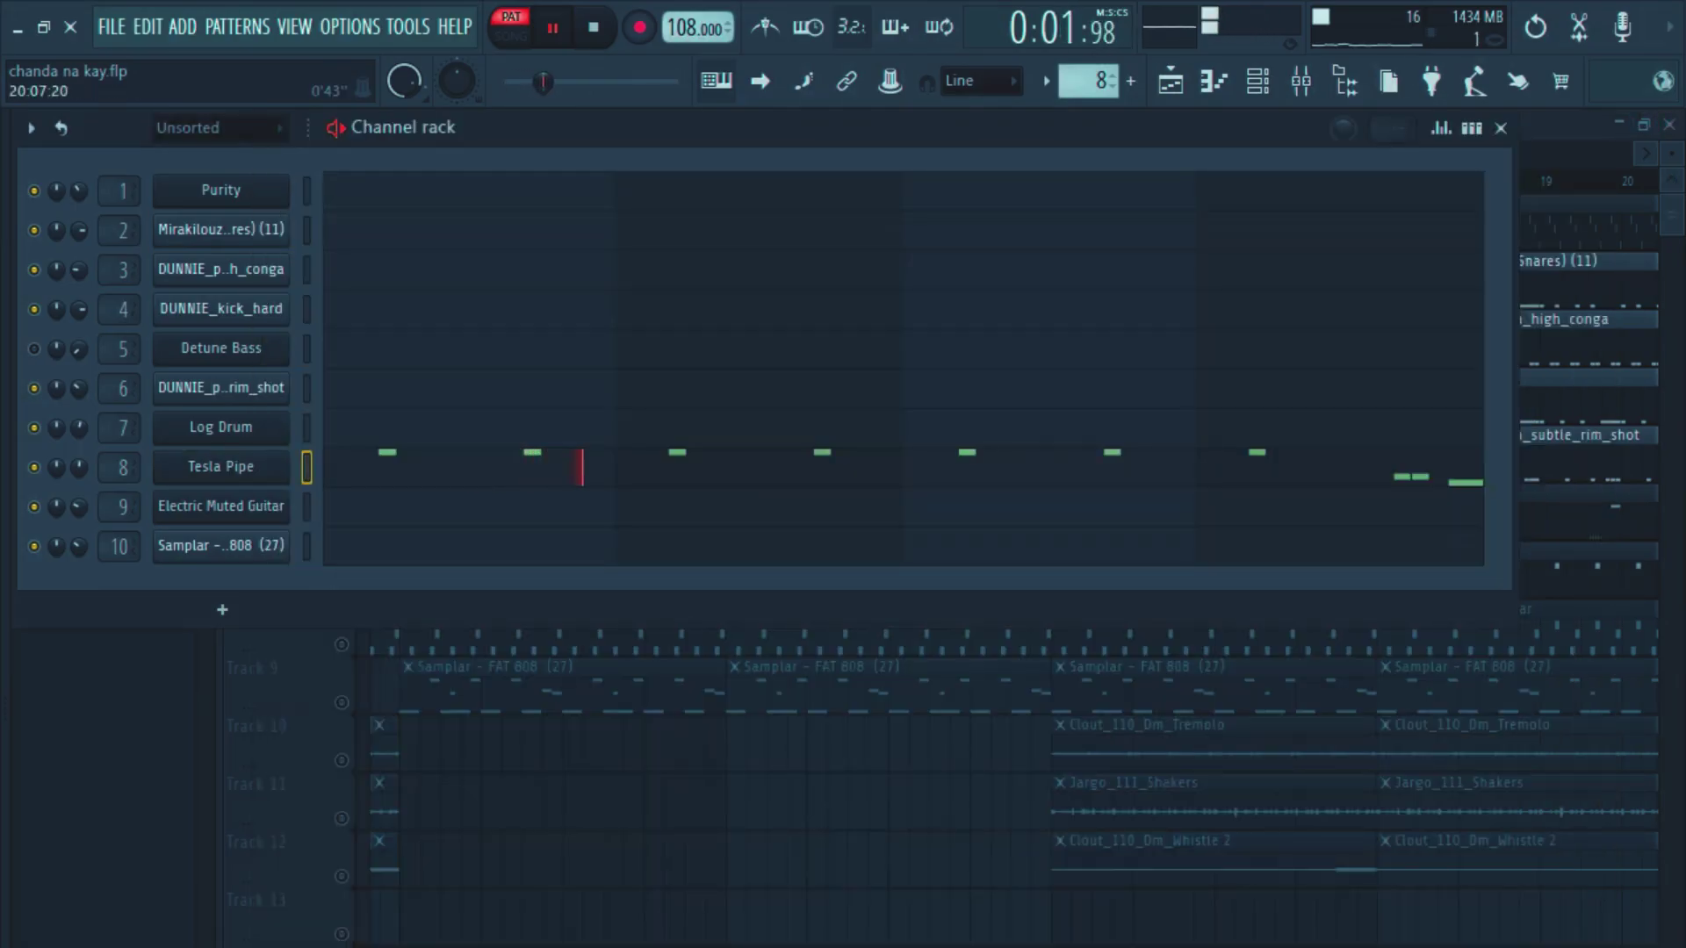
{"action": "left_click", "coordinate": [1500, 128]}
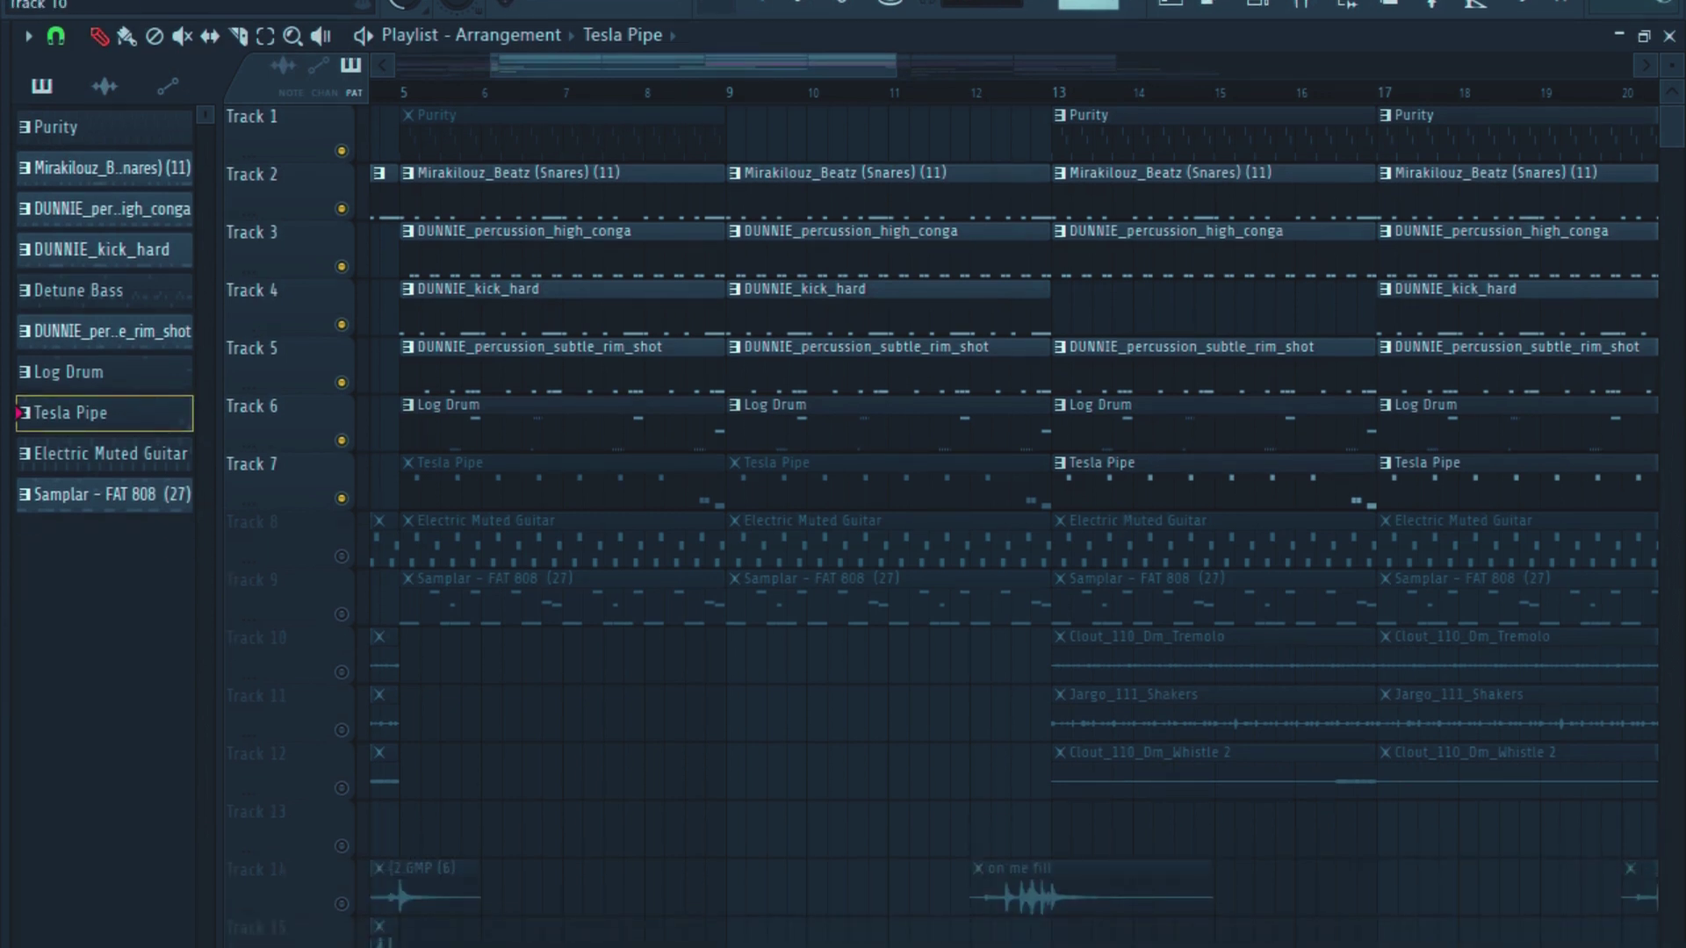
Step: Solo the Clout_110_Dm_Tremolo loop on Track 10 from bar 13, and audition it with the Jargo_111_Shakers loop on Track 11 added
{"action": "right_click", "coordinate": [341, 673]}
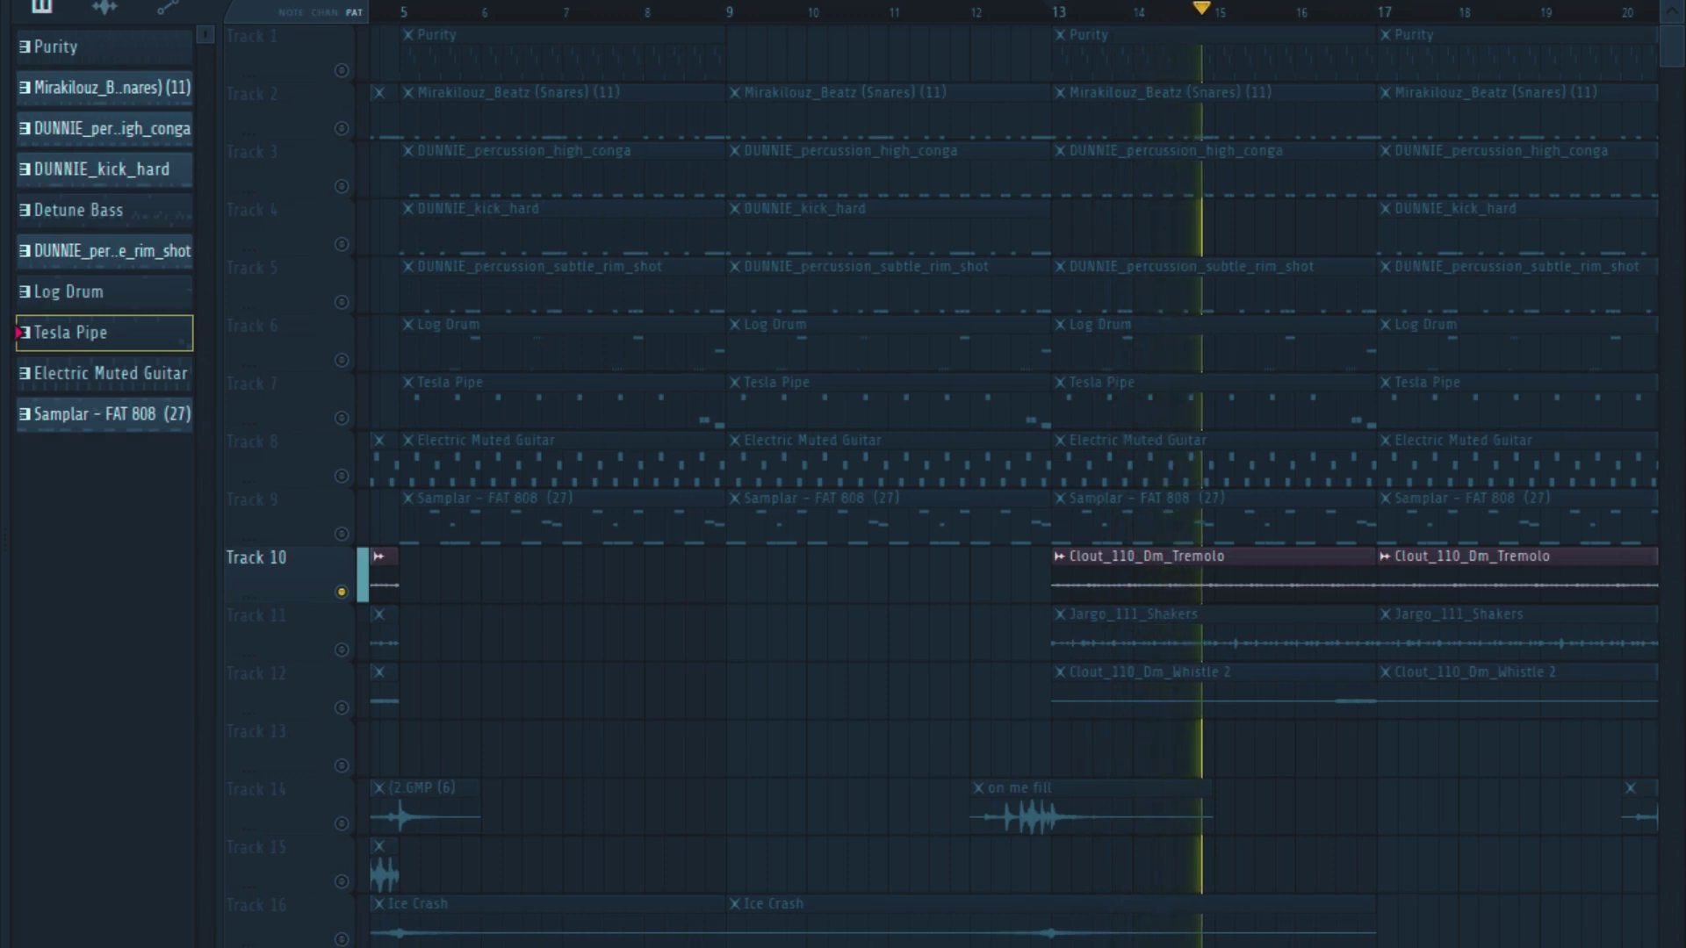
{"action": "key", "text": "space"}
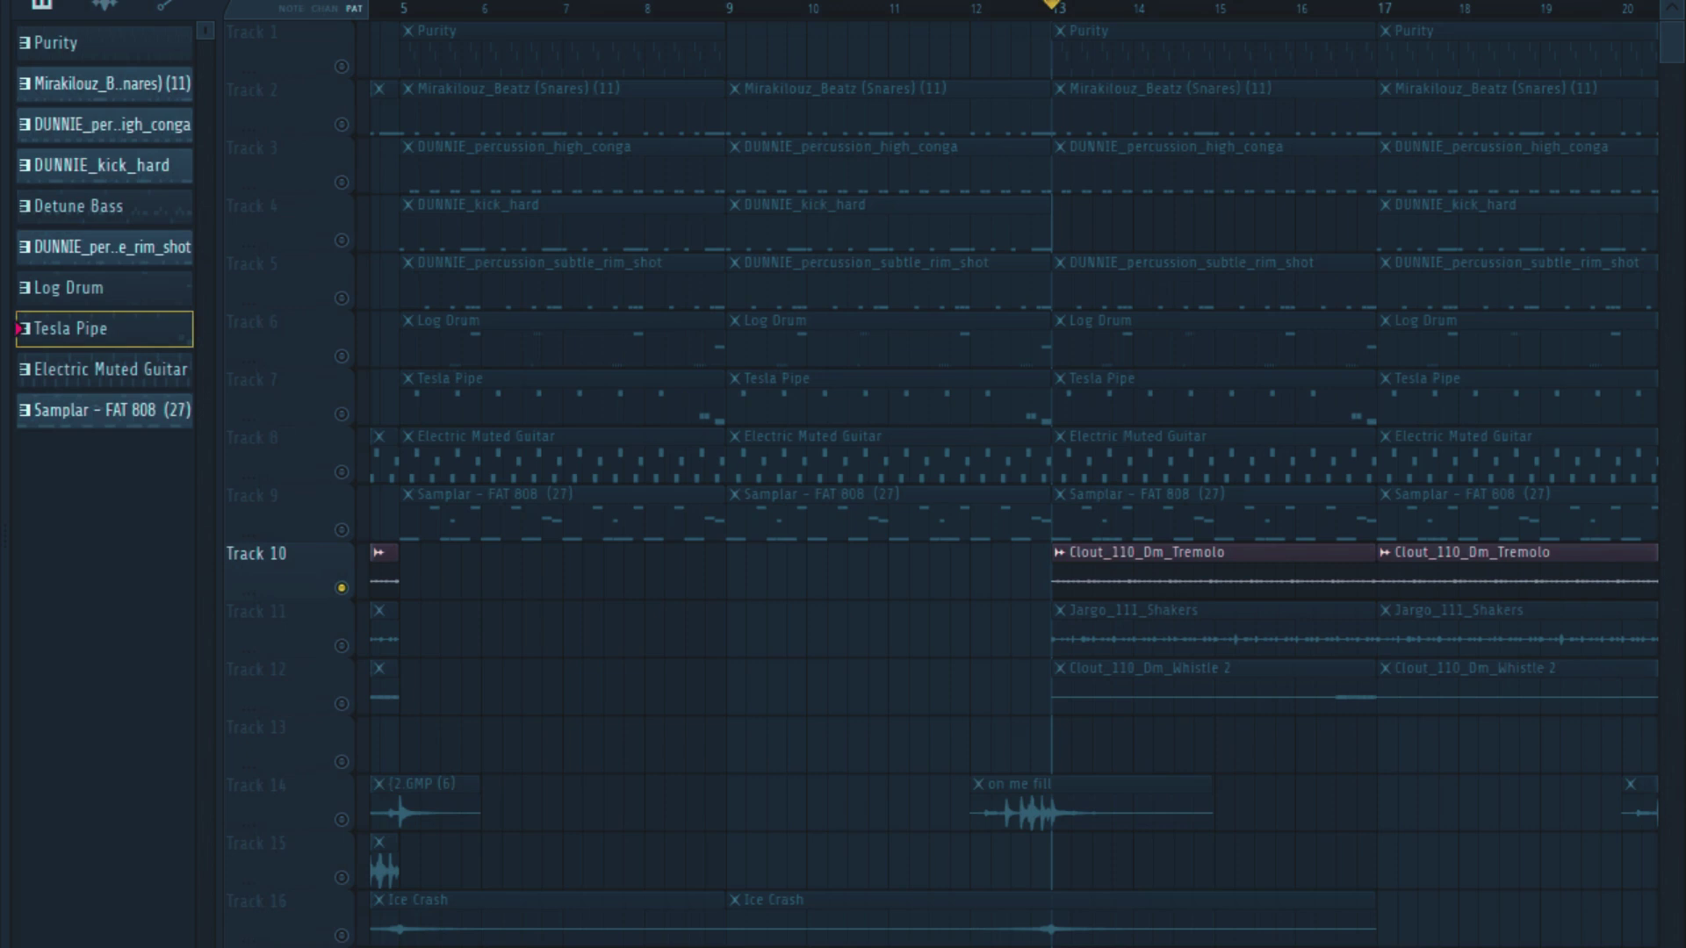
{"action": "left_click", "coordinate": [342, 647]}
{"action": "key", "text": "space"}
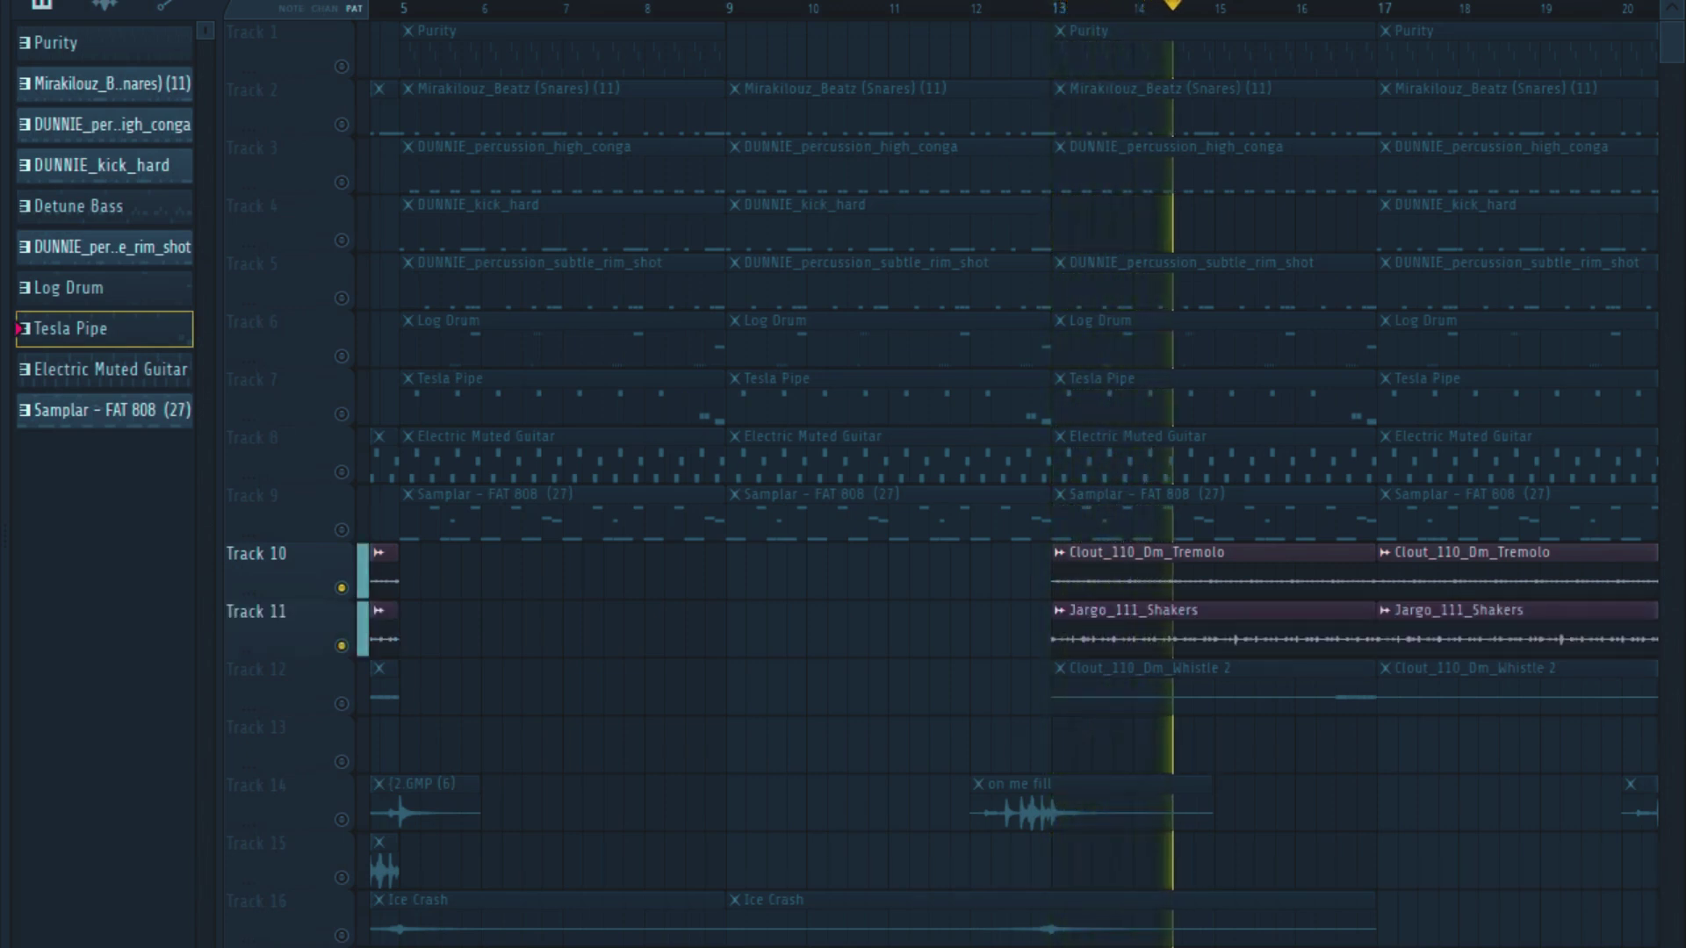
Step: Audition the shakers without the tremolo loop, turn Track 10 back on, and stop playback
{"action": "left_click", "coordinate": [342, 589]}
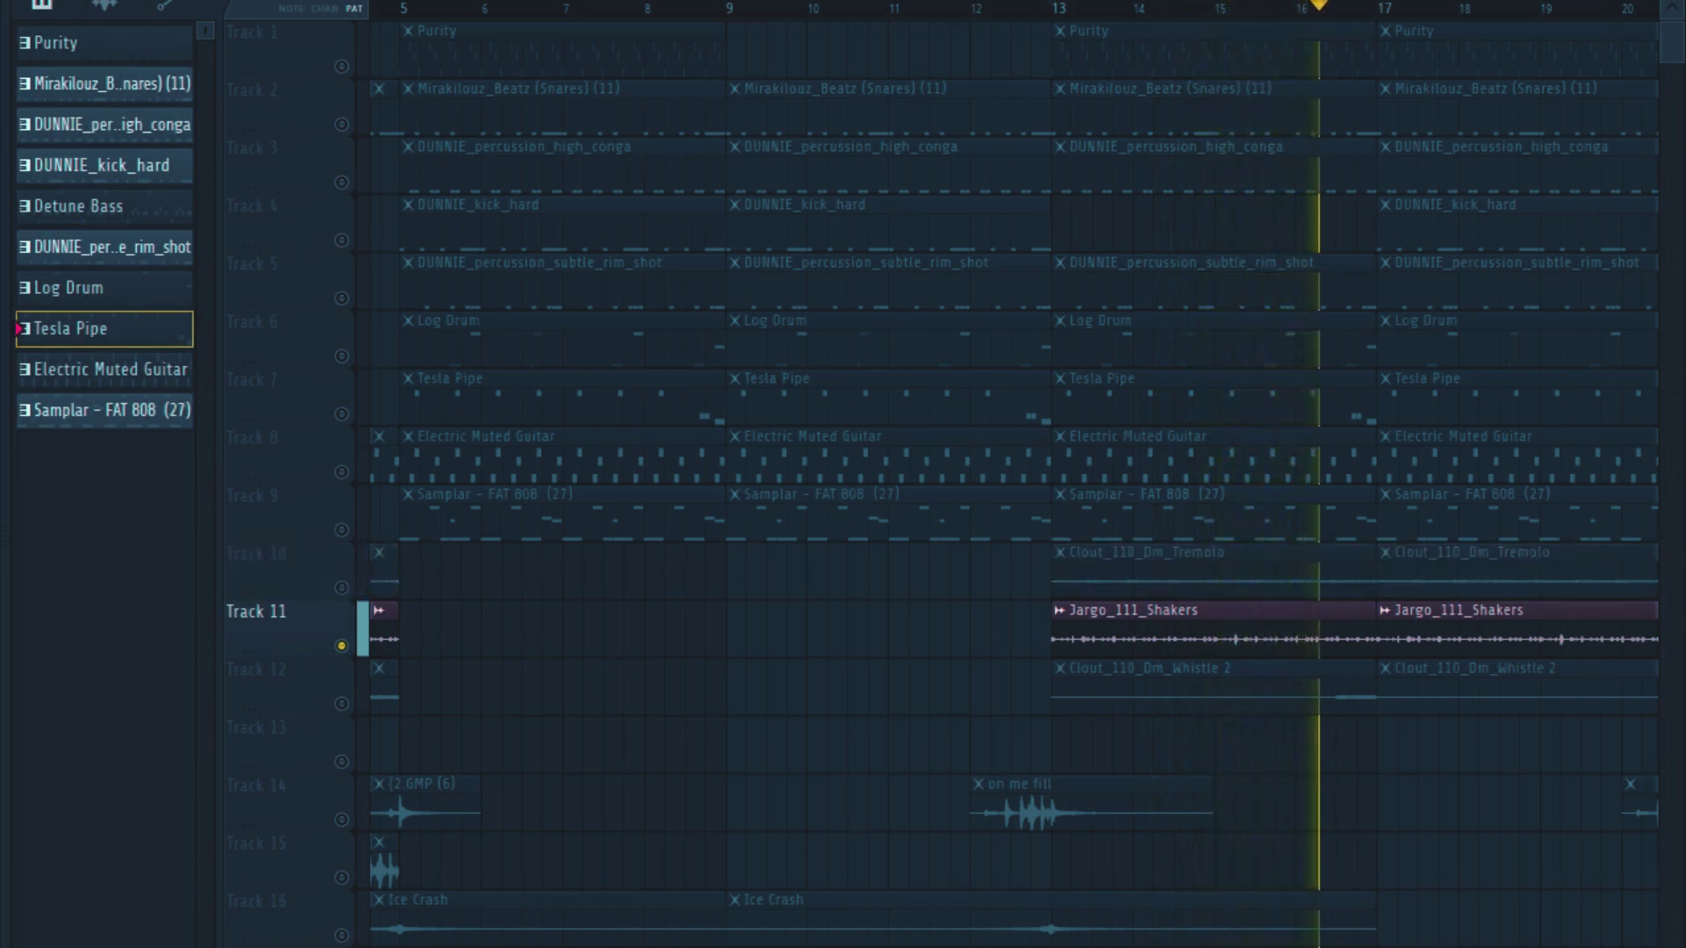
{"action": "left_click", "coordinate": [341, 587]}
{"action": "key", "text": "space"}
Step: Unmute Clout_110_Dm_Whistle 2 on Track 12 and audition it together with the tremolo and shaker loops from bar 13
{"action": "scroll", "coordinate": [1009, 474], "scroll_direction": "down", "scroll_amount": 1}
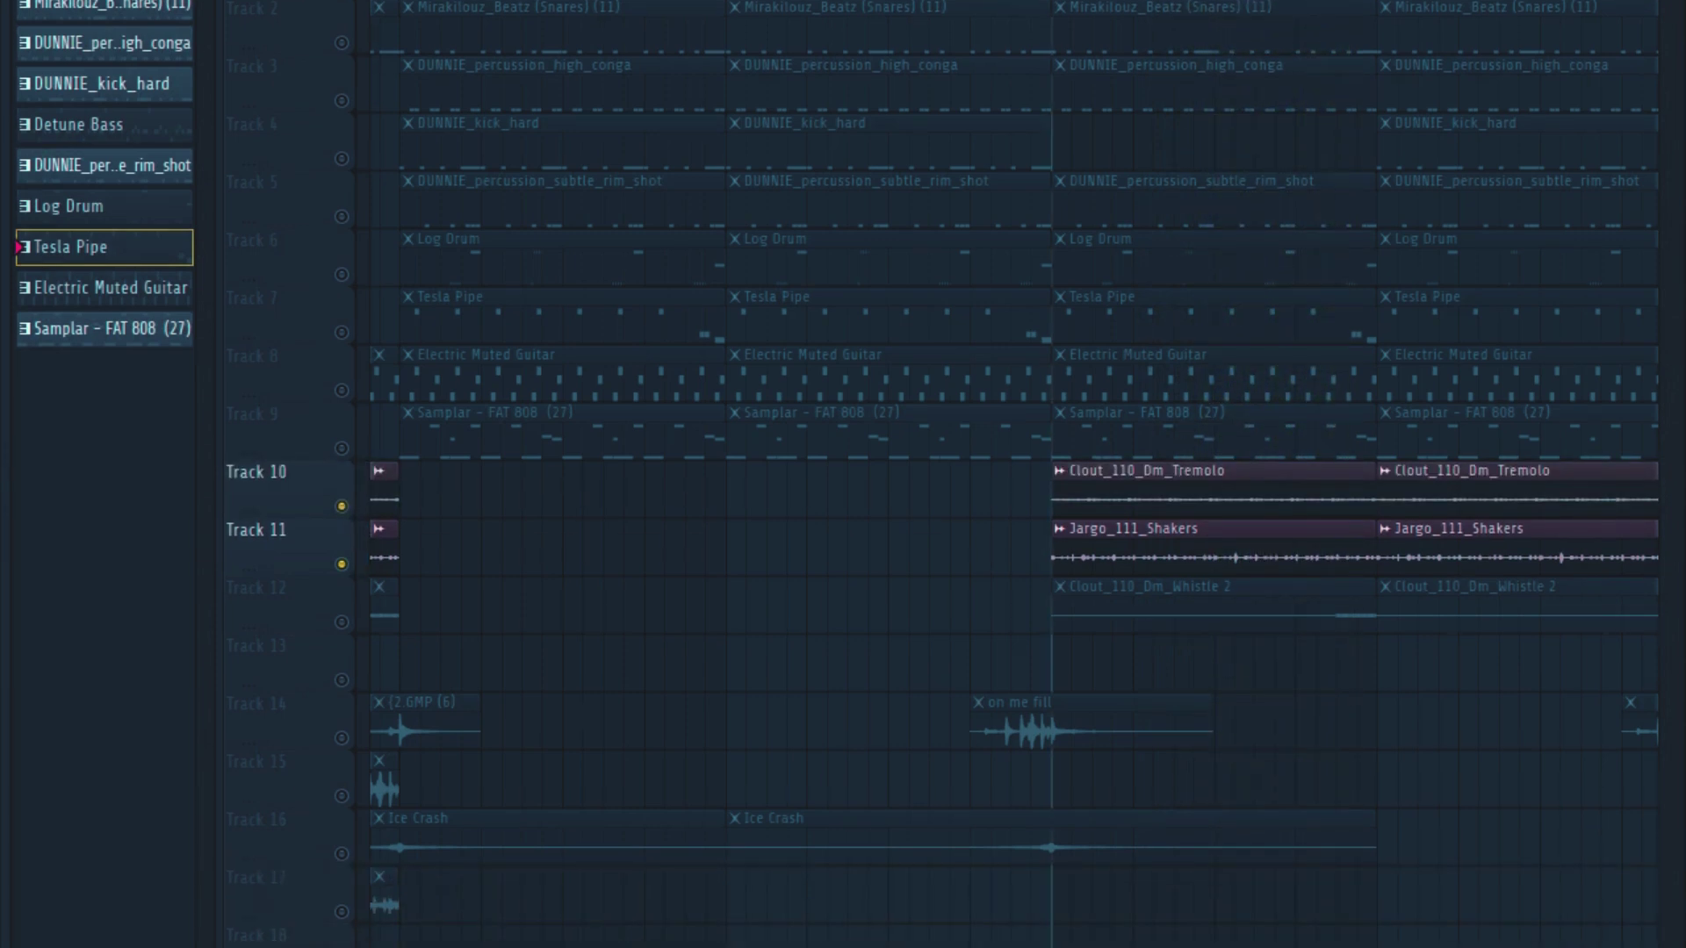
{"action": "left_click", "coordinate": [341, 622]}
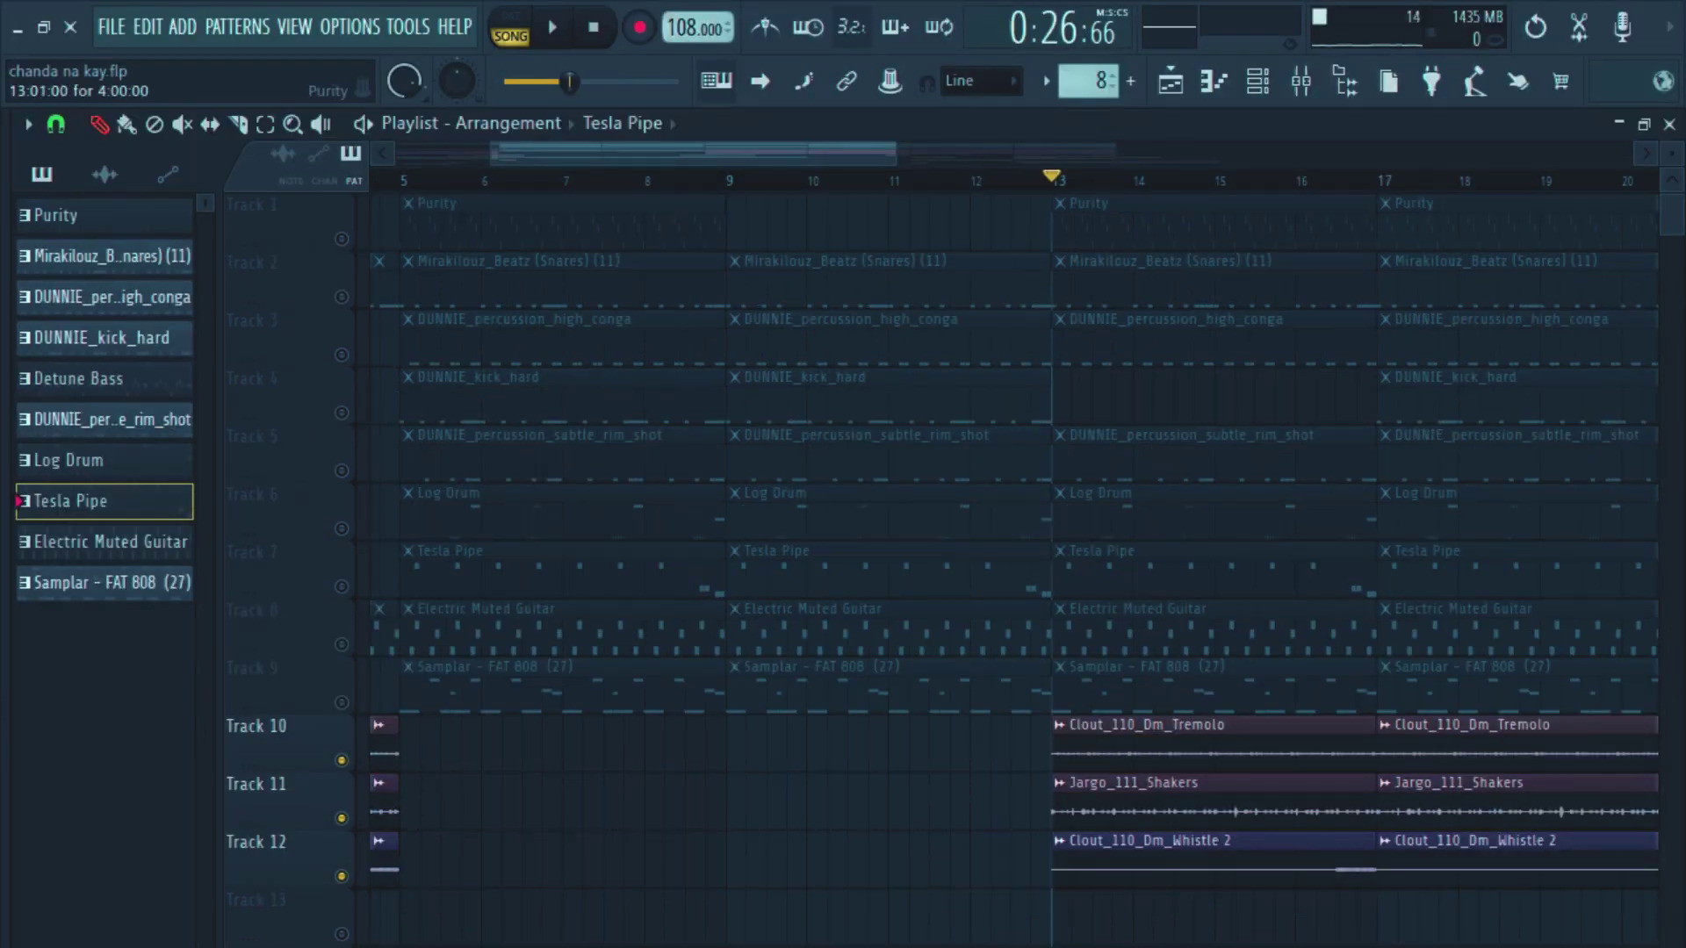
{"action": "key", "text": "space"}
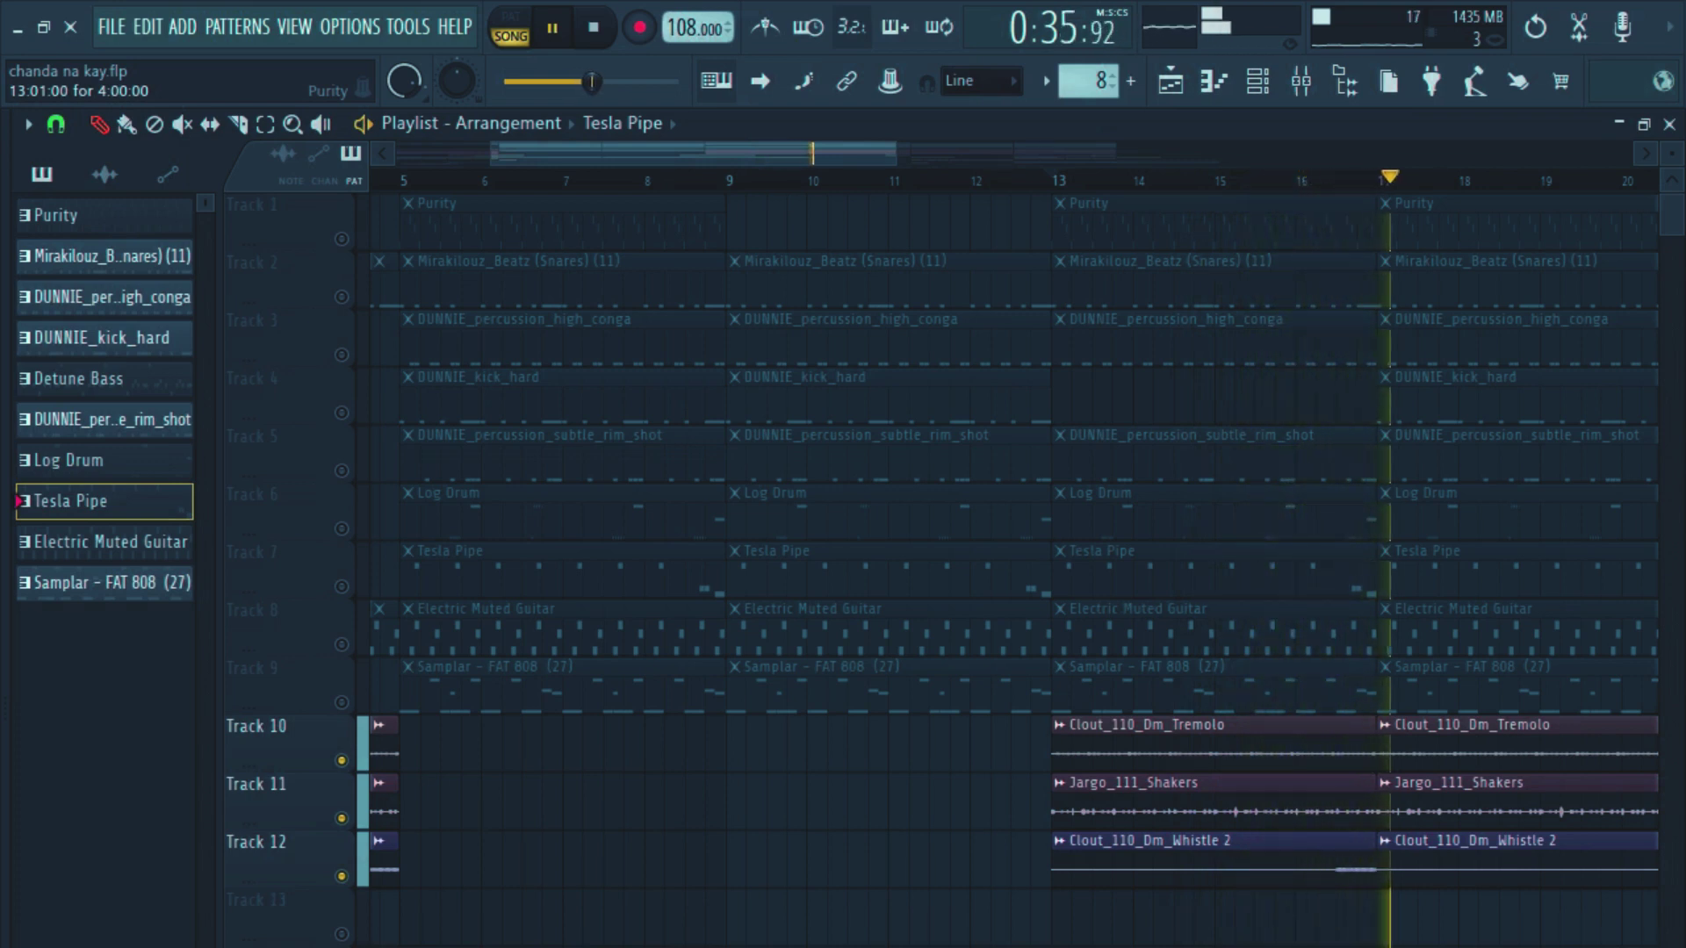
{"action": "key", "text": "space"}
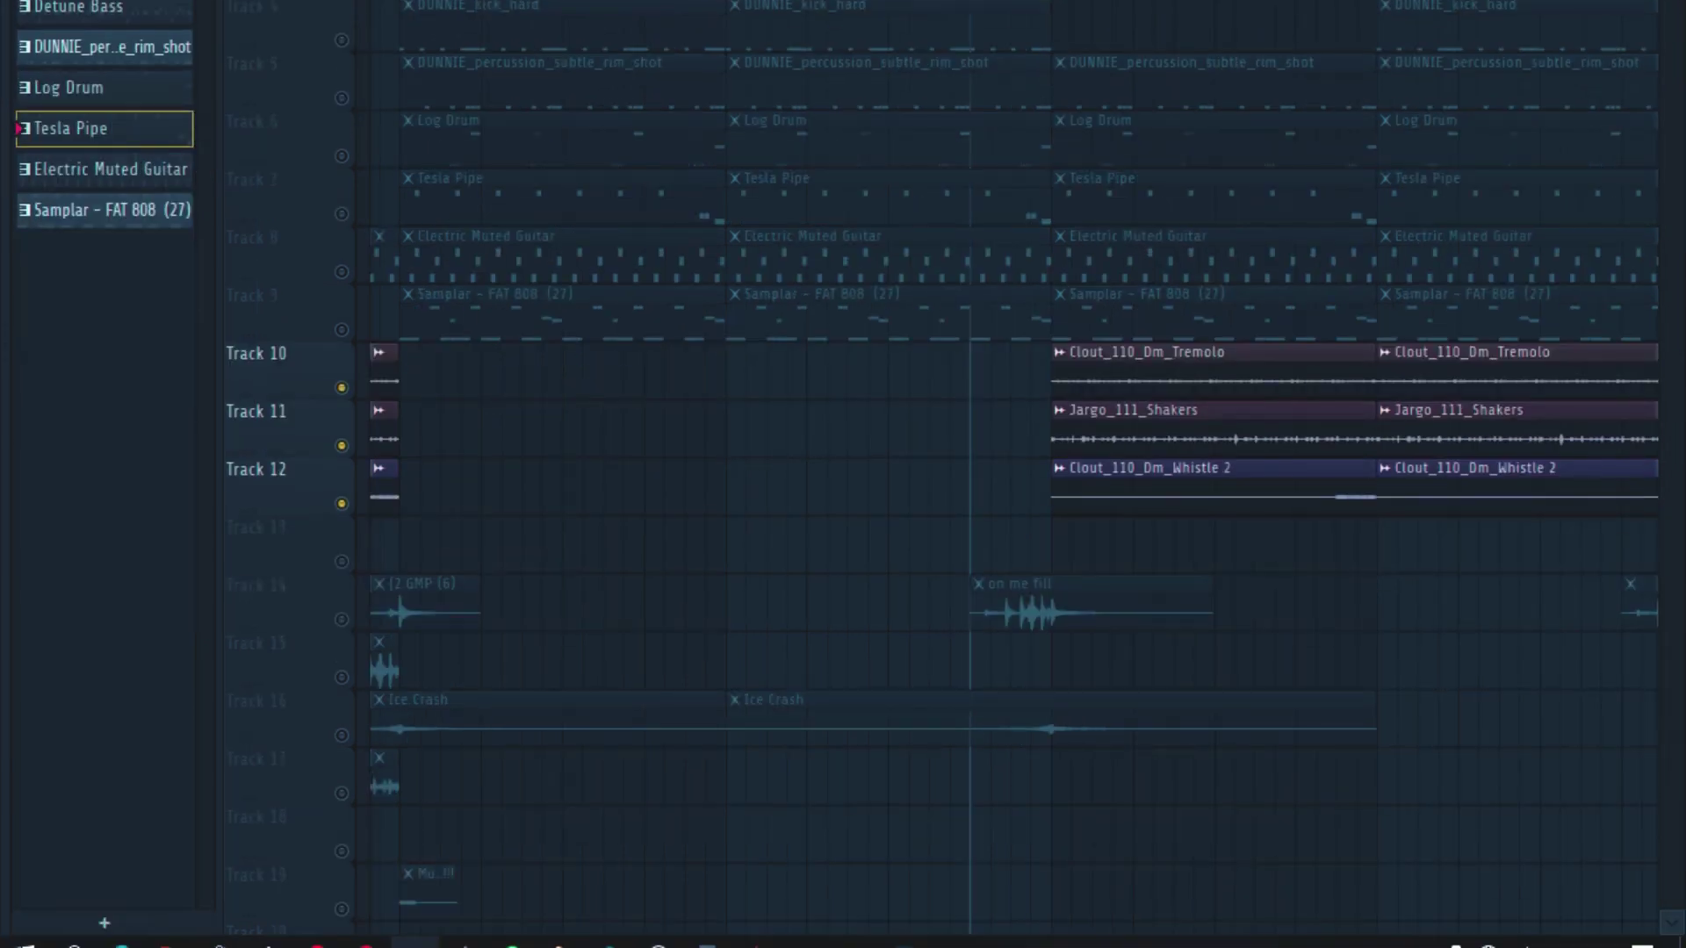
Step: Solo the "on me fill" clip on Track 14 and audition it from bar 12
{"action": "left_click", "coordinate": [342, 620]}
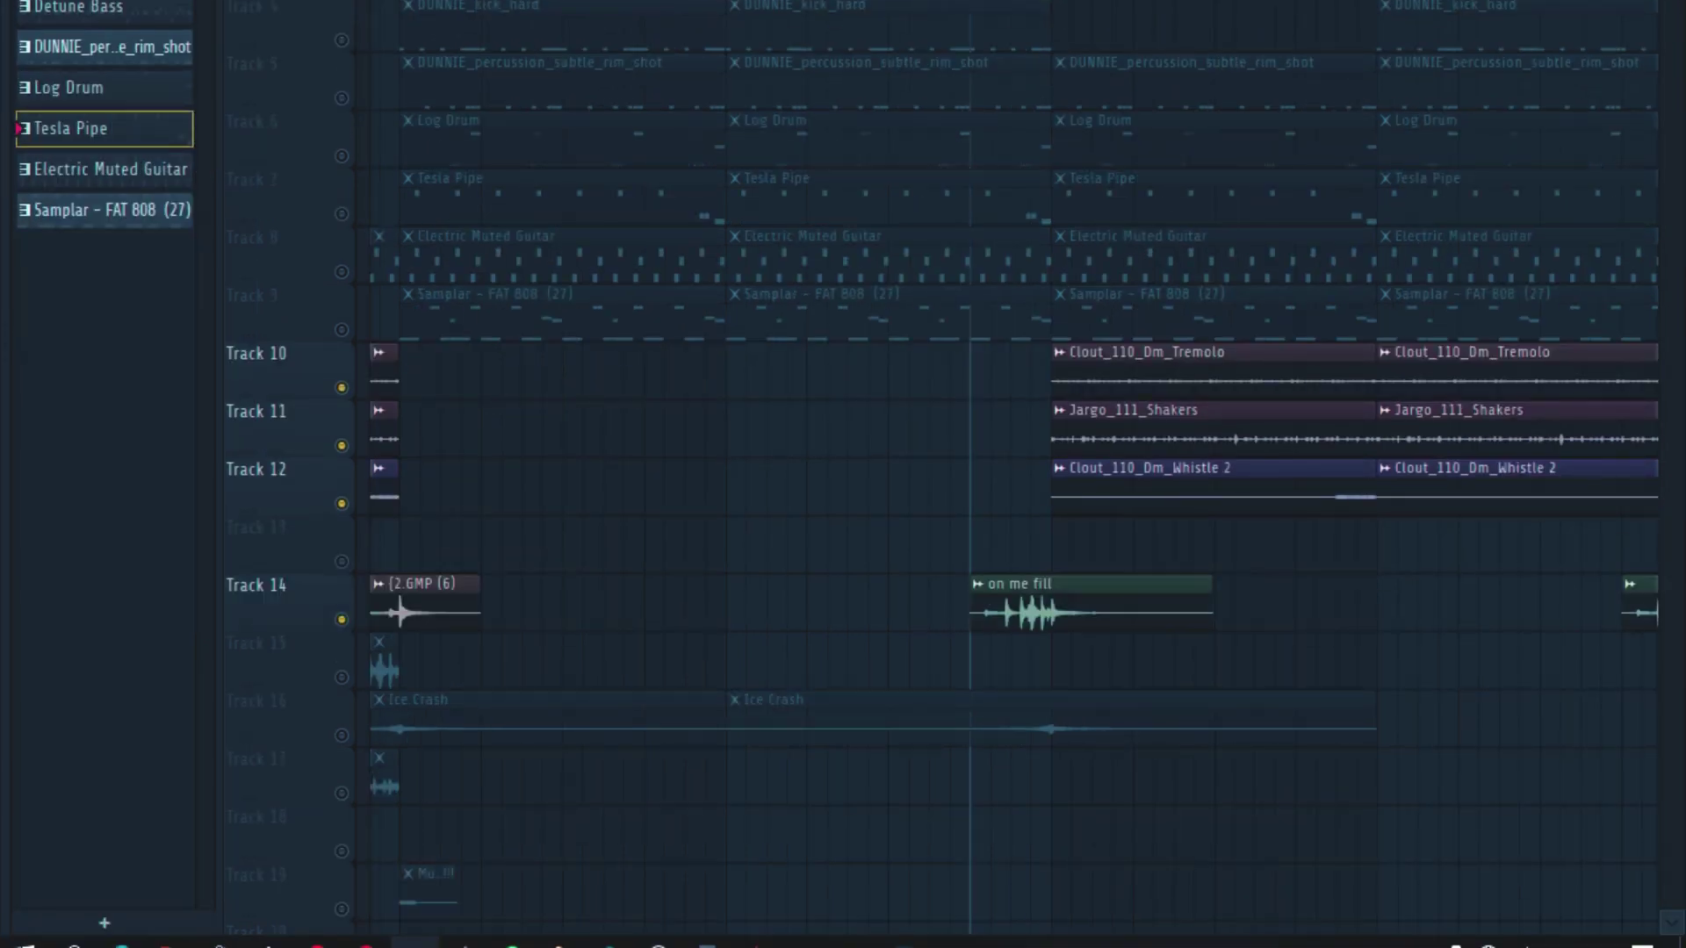
{"action": "left_click", "coordinate": [342, 620], "text": "ctrl"}
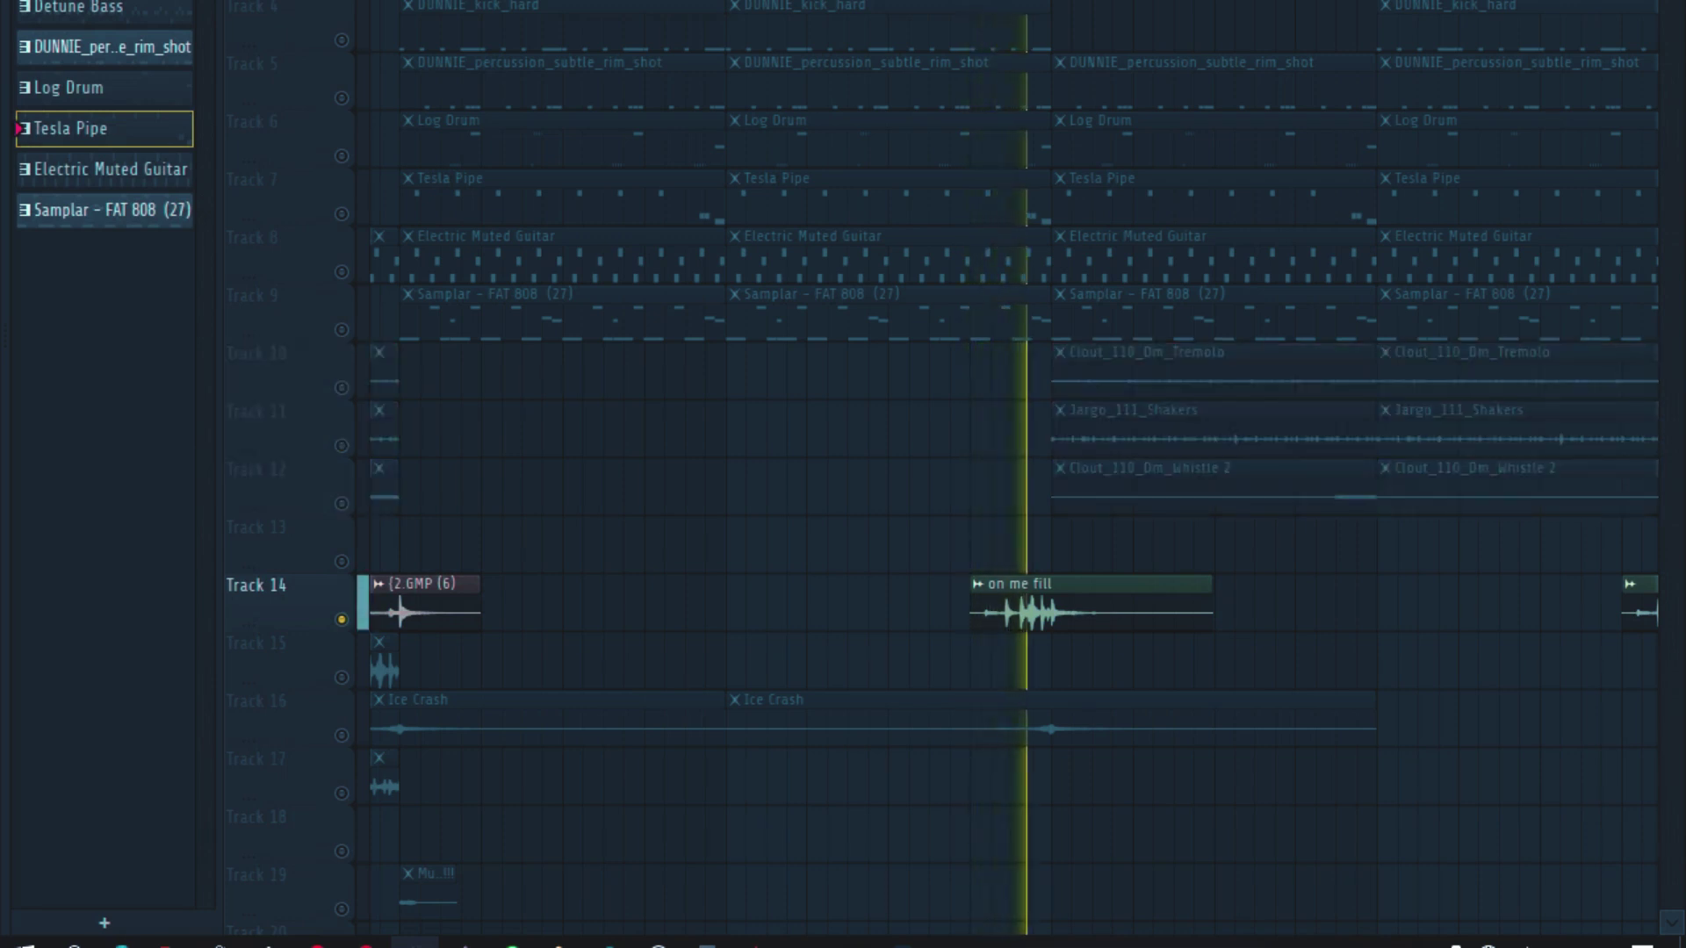
{"action": "key", "text": "space"}
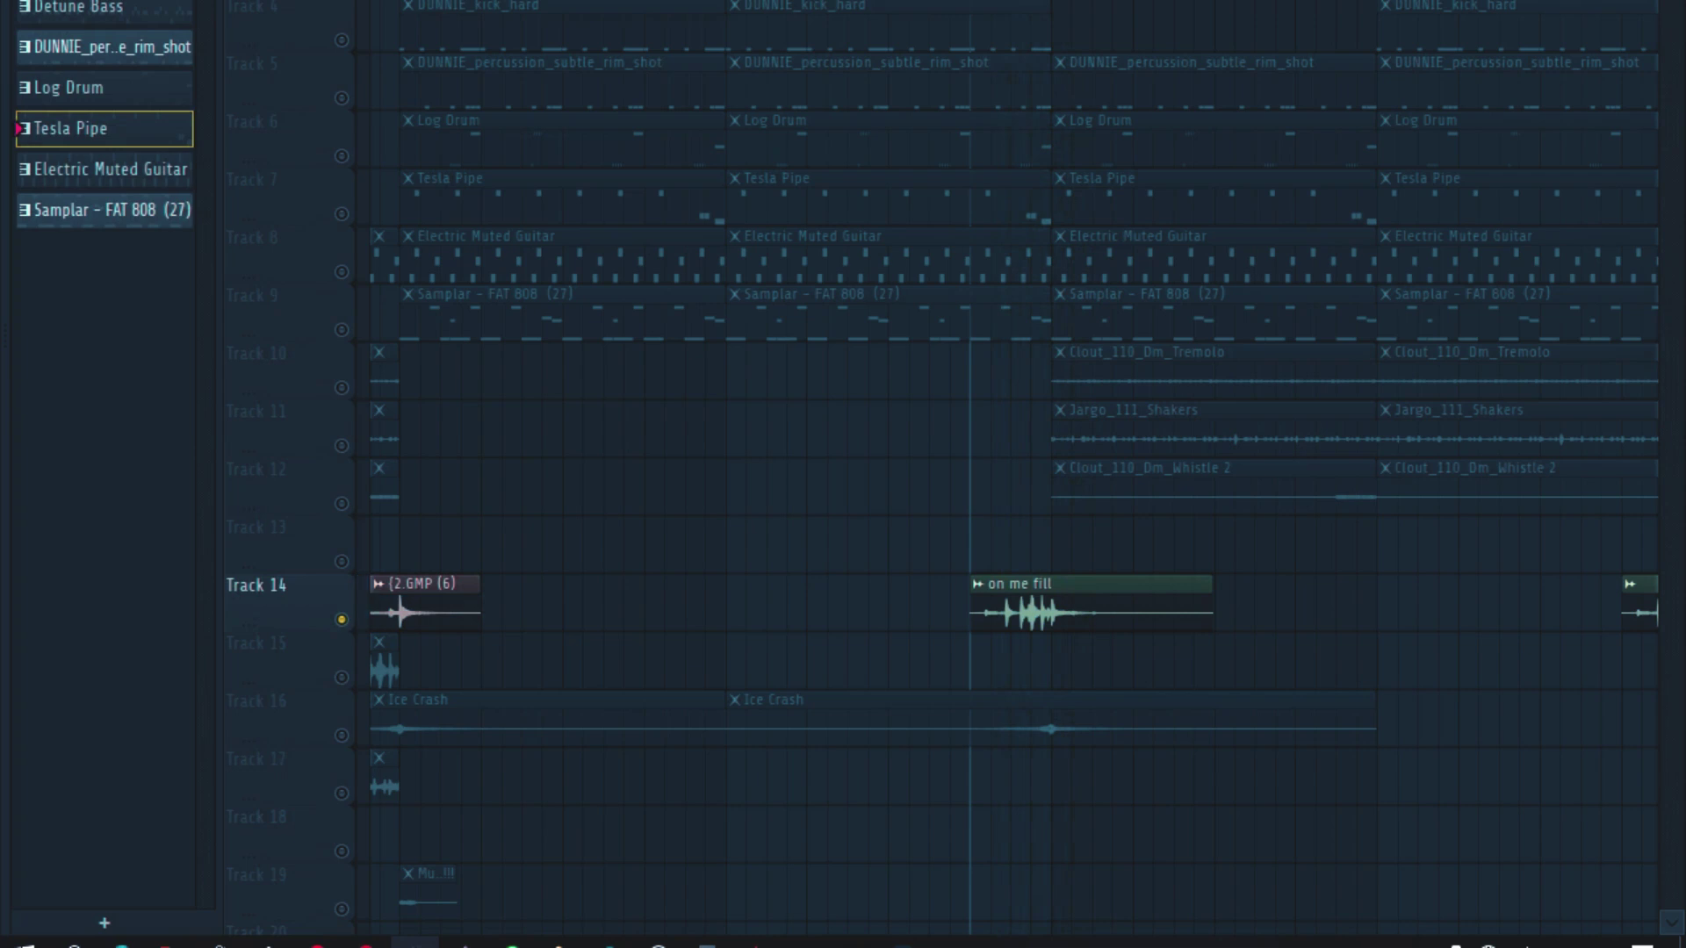
Step: Take Track 14 out of solo, play all tracks from bar 12, and look over the clips in the following section
{"action": "left_click", "coordinate": [342, 619], "text": "ctrl"}
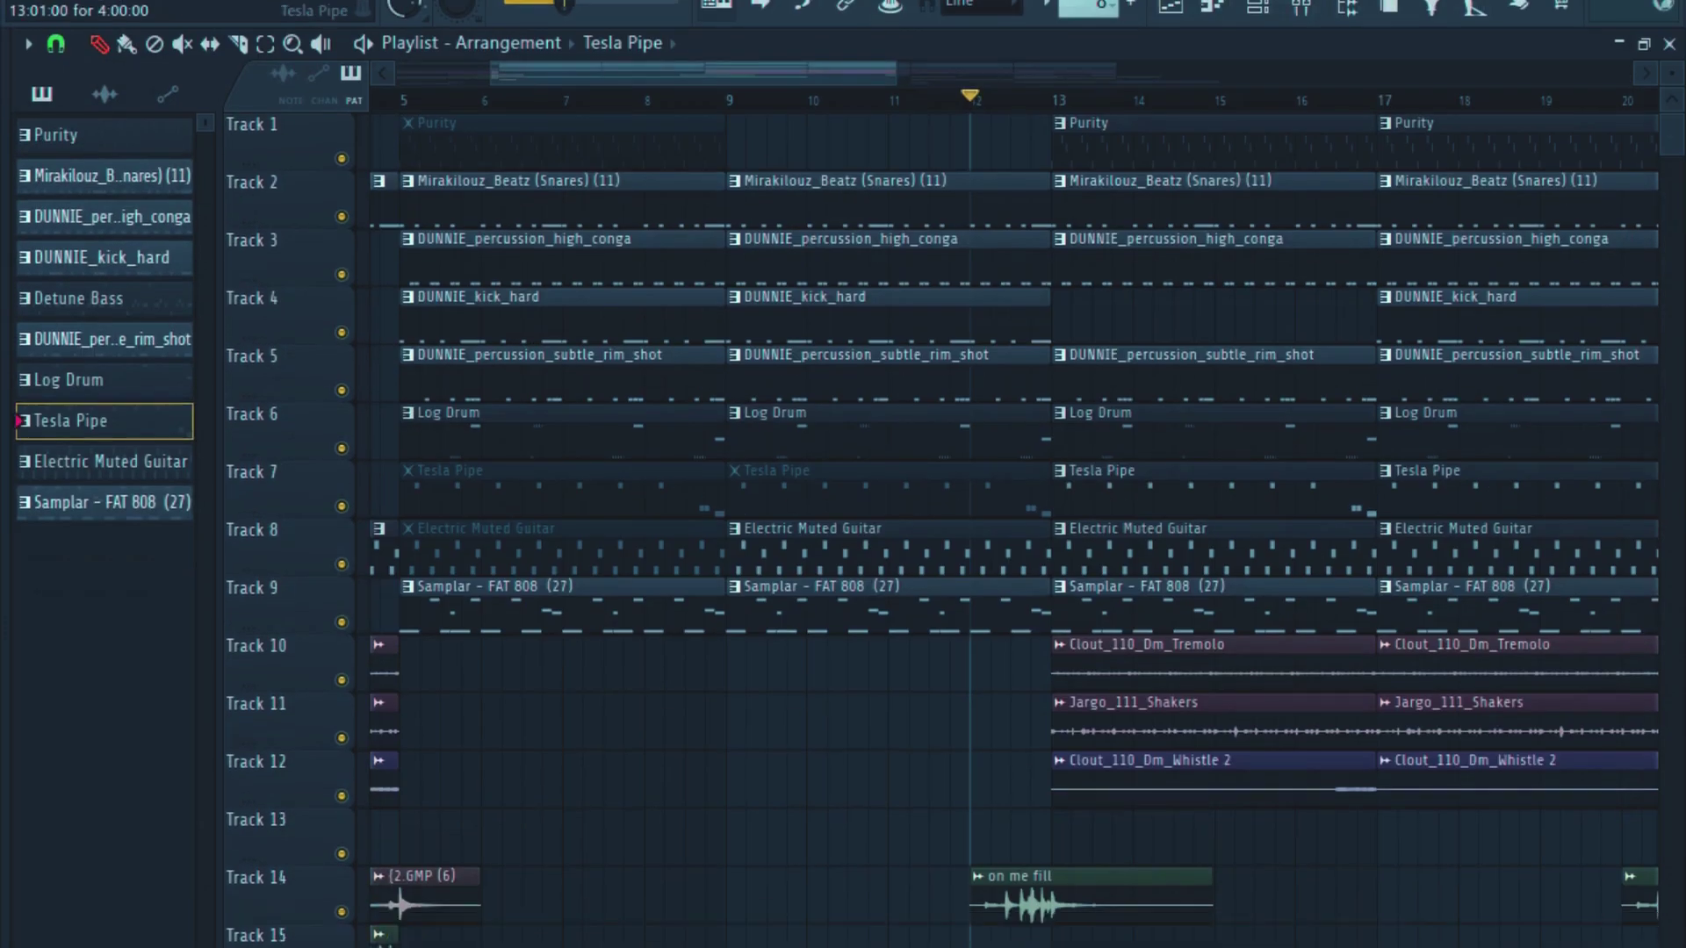
{"action": "key", "text": "space"}
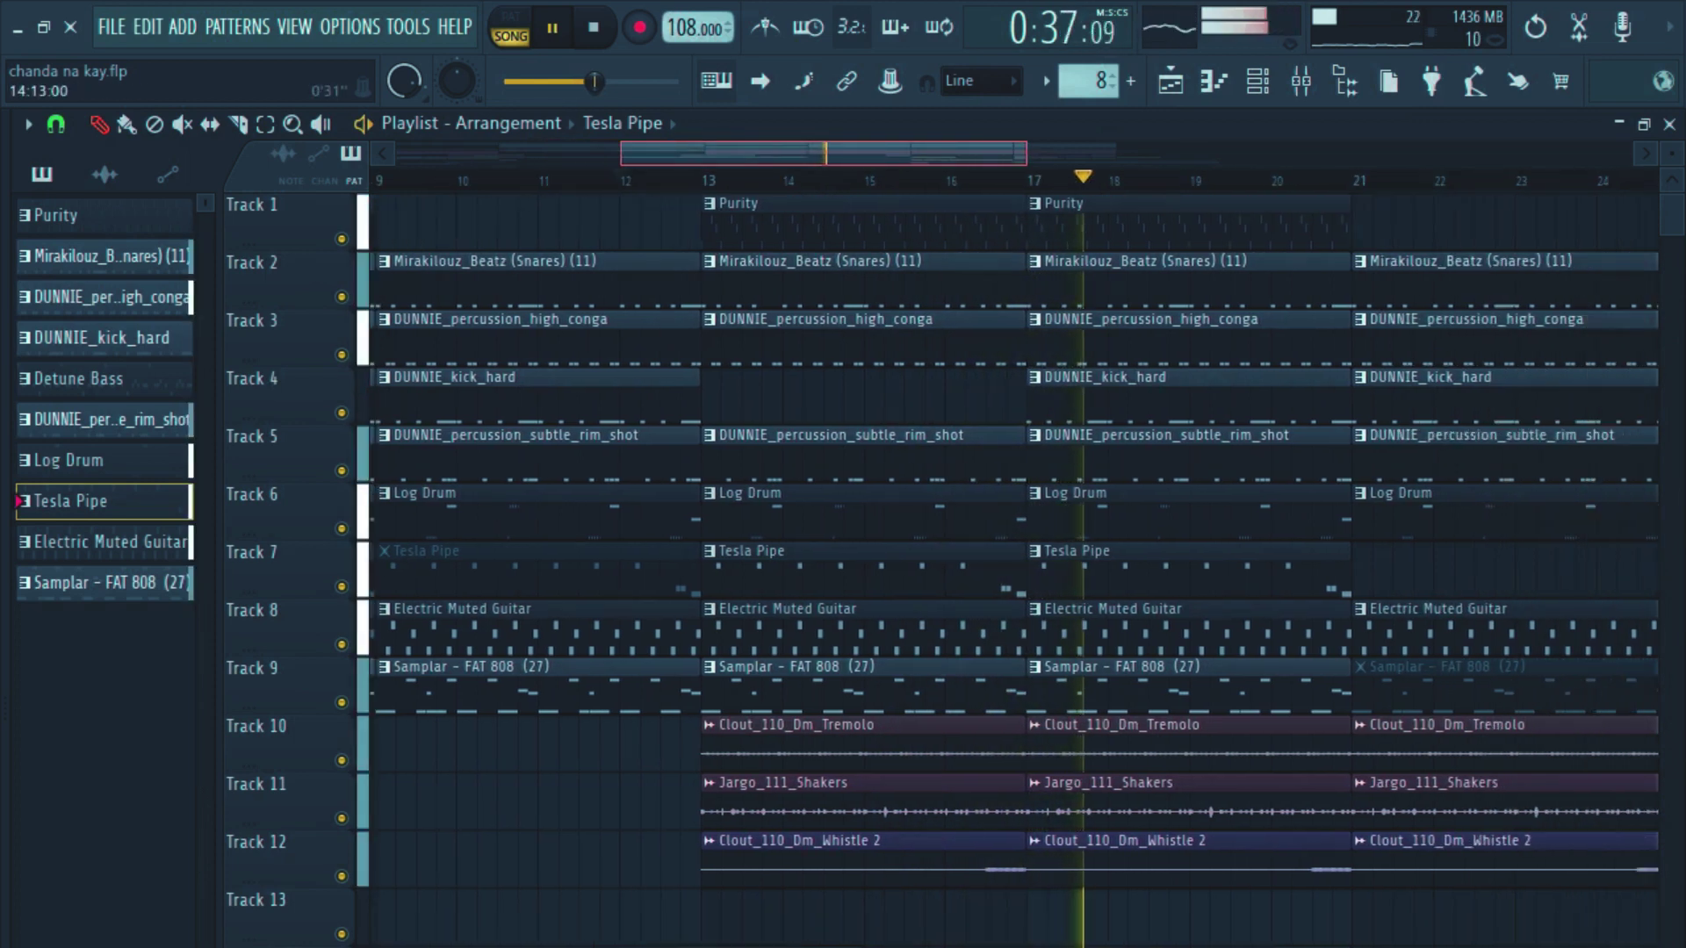
{"action": "scroll", "coordinate": [1010, 571], "scroll_direction": "down", "scroll_amount": 7}
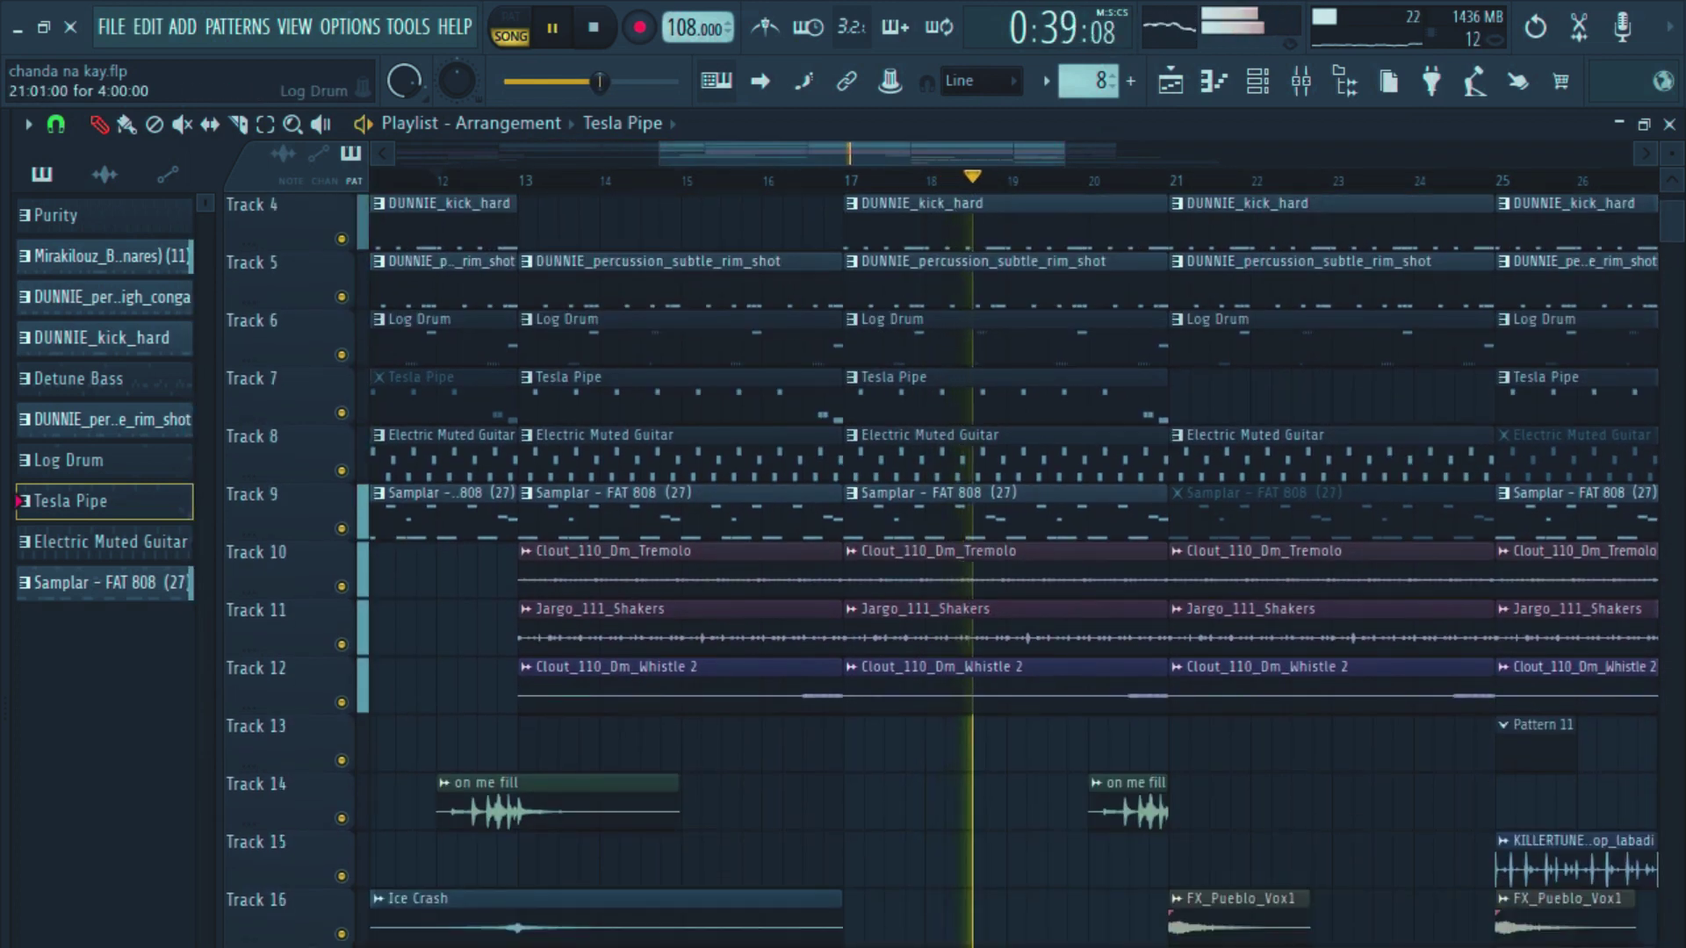
{"action": "scroll", "coordinate": [1010, 571], "scroll_direction": "up", "scroll_amount": 2}
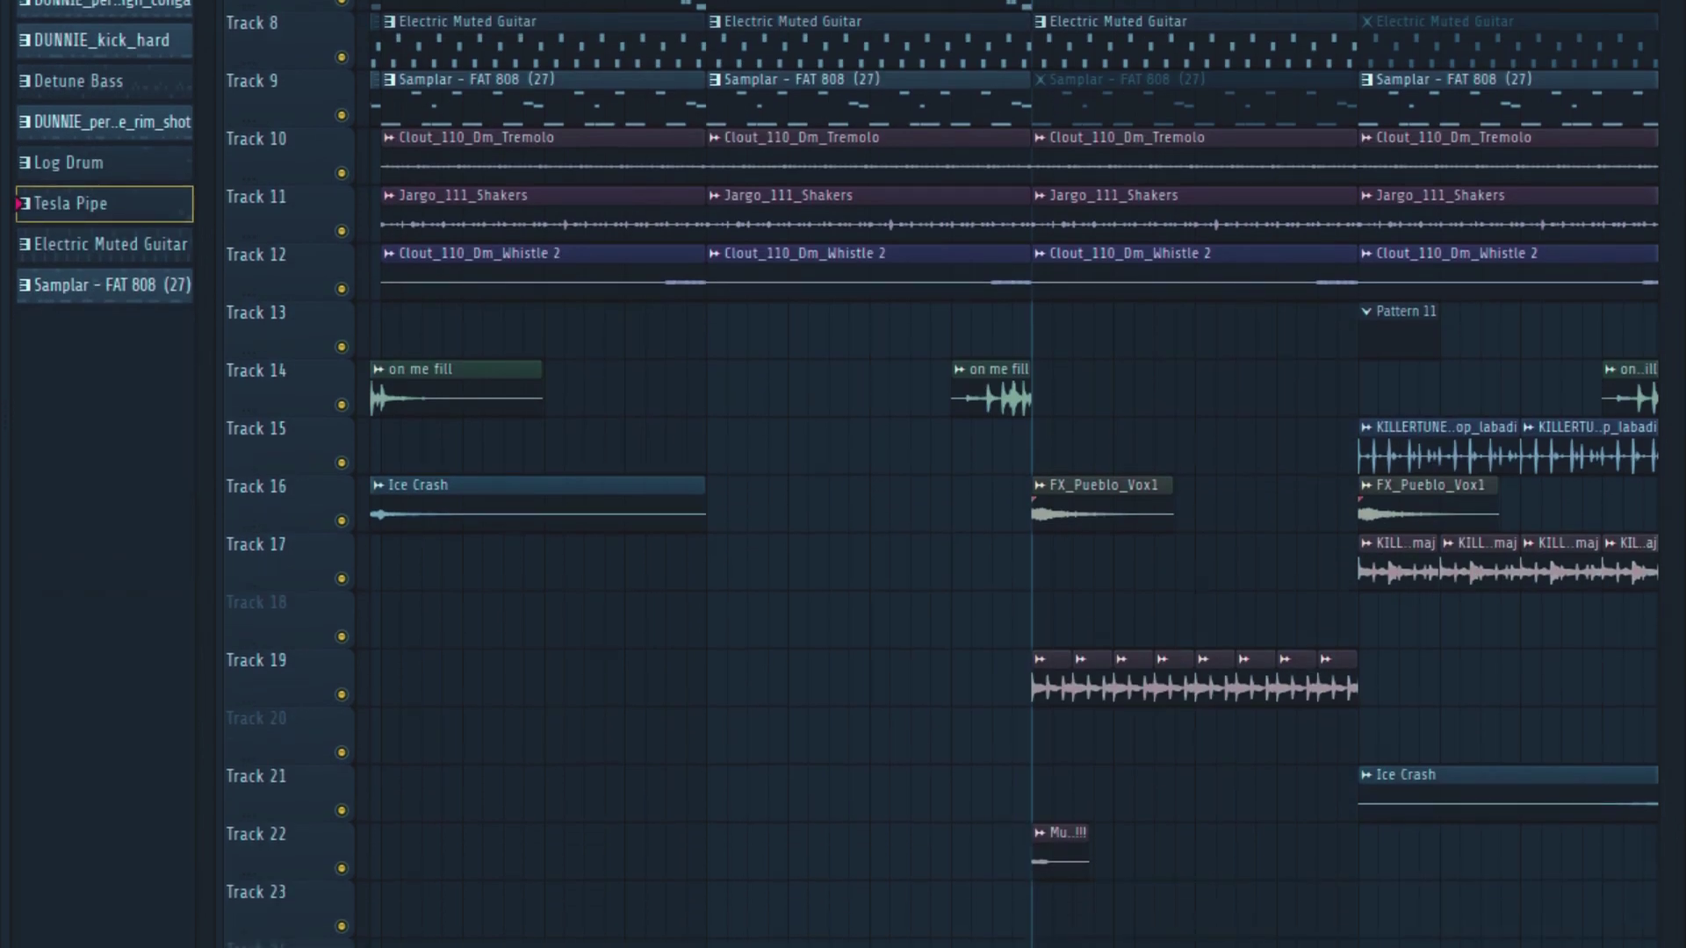
Step: Solo Track 19, audition its loop from bar 21, and inspect the KILLERTUNES_108_melodic_loop_fireman_muted_guitar_Amaj clip's sample settings
{"action": "right_click", "coordinate": [341, 695]}
{"action": "key", "text": "space"}
{"action": "double_click", "coordinate": [1135, 672]}
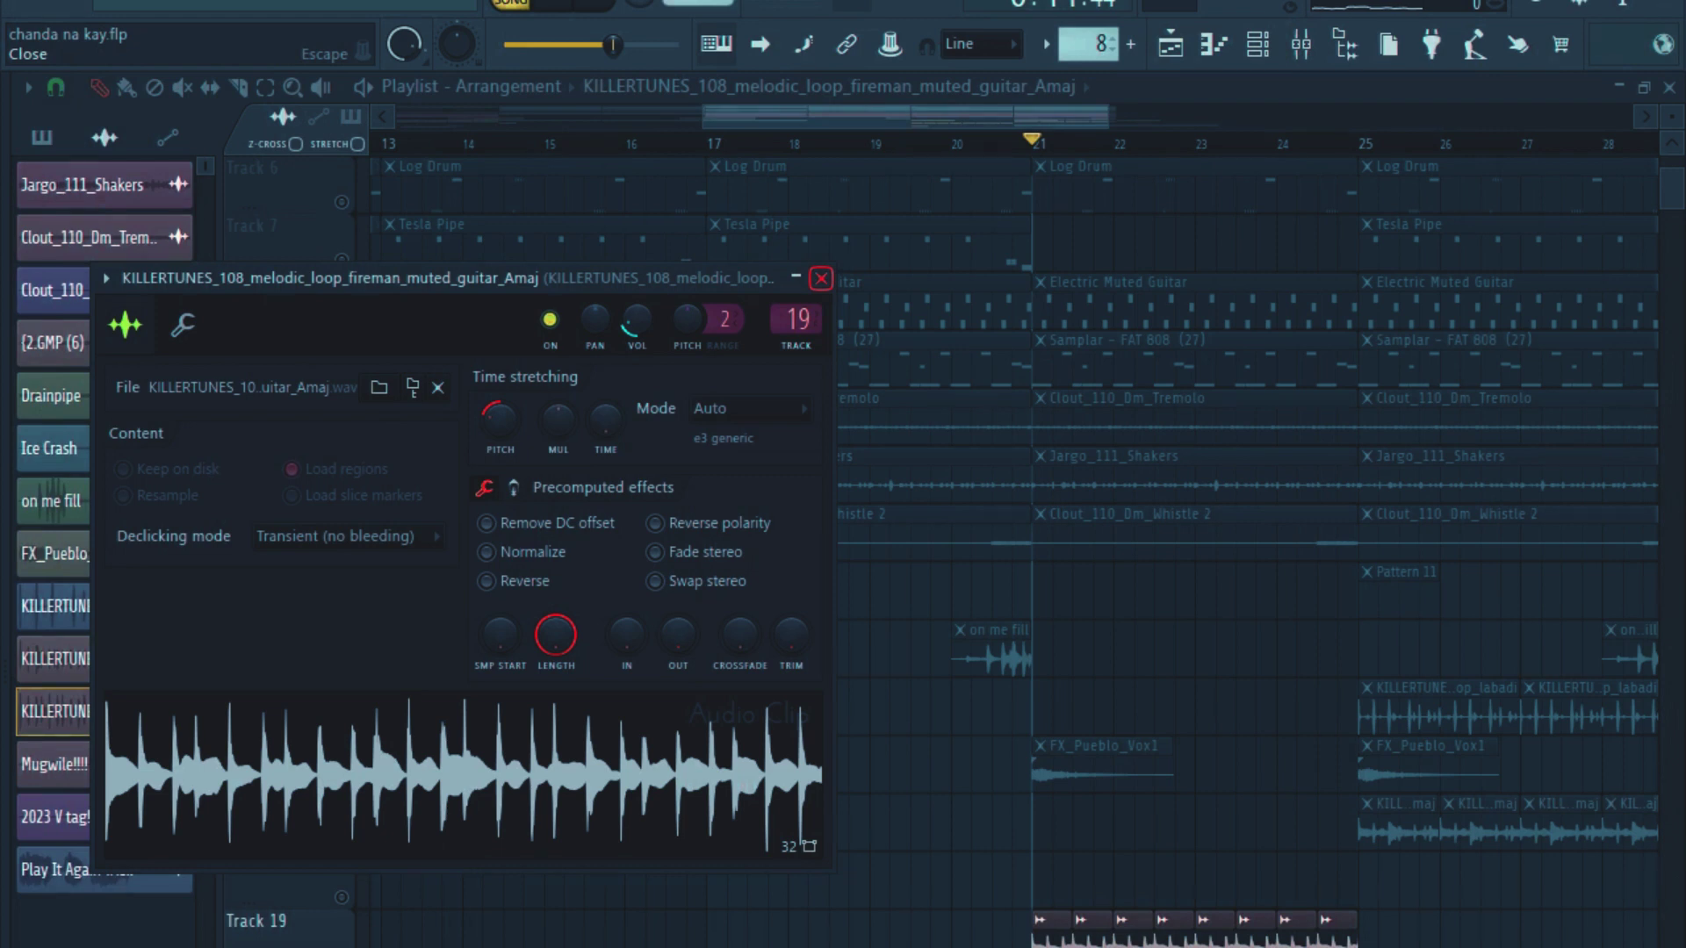
{"action": "left_click", "coordinate": [821, 277]}
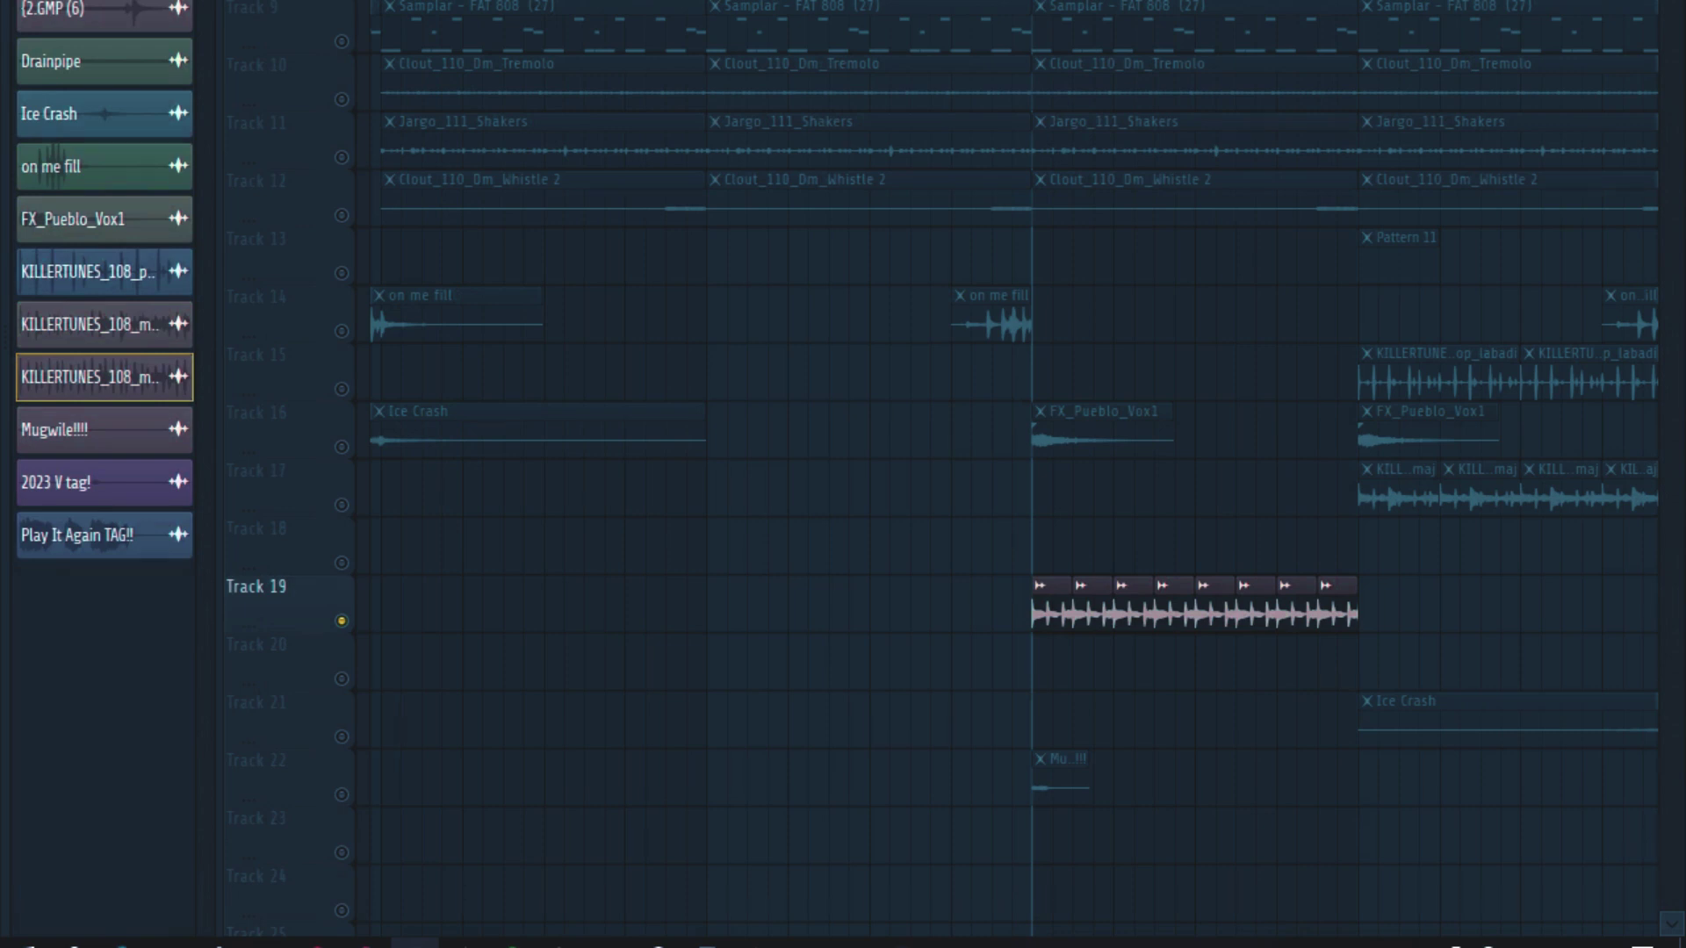
Step: Take Track 19 out of solo and play all tracks together from bar 21
{"action": "right_click", "coordinate": [341, 621]}
{"action": "key", "text": "space"}
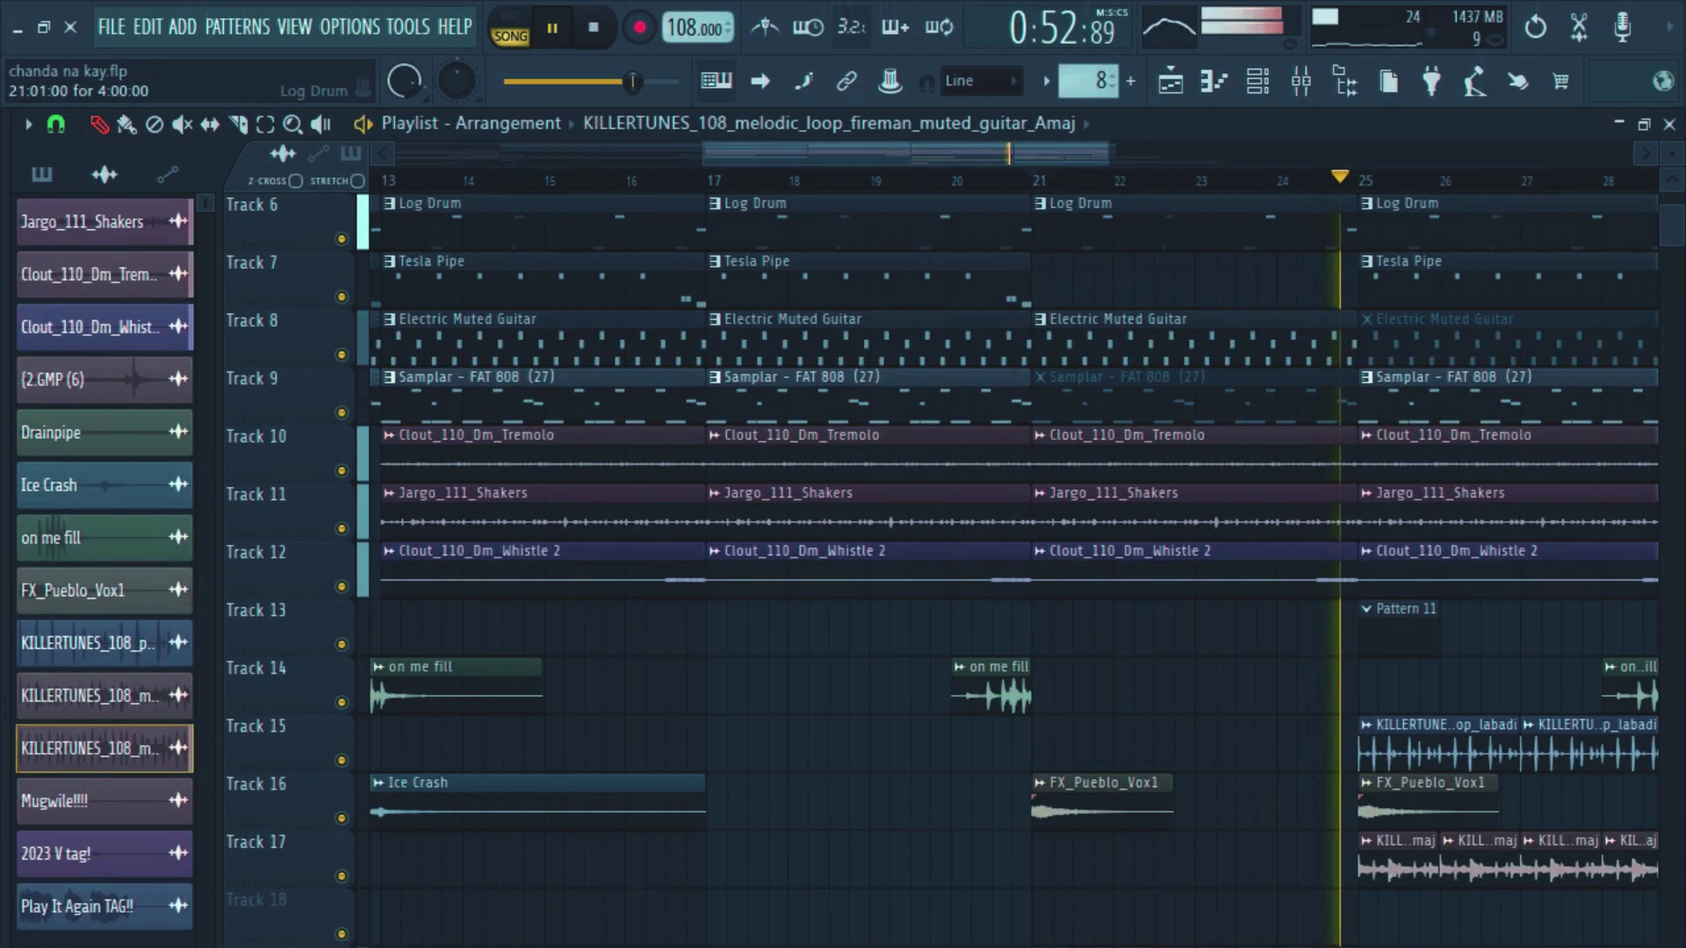
{"action": "key", "text": "space"}
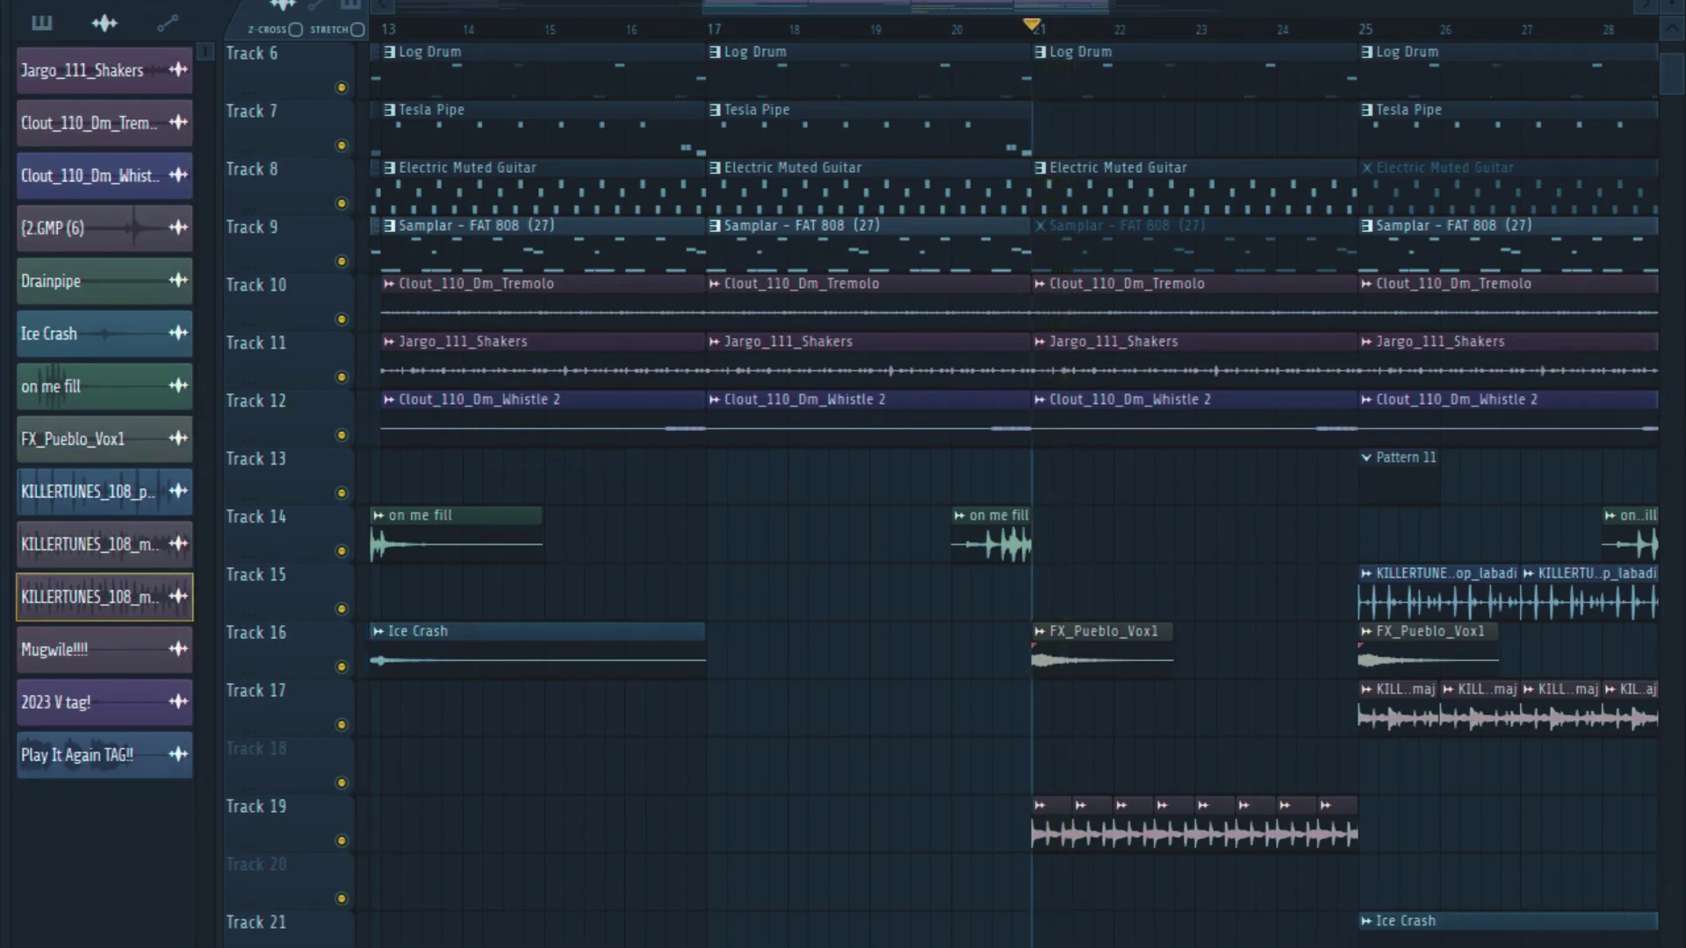
Step: Inspect the FX_Pueblo_Vox1 clip on Track 16 and play the full arrangement from bar 21
{"action": "double_click", "coordinate": [1103, 633]}
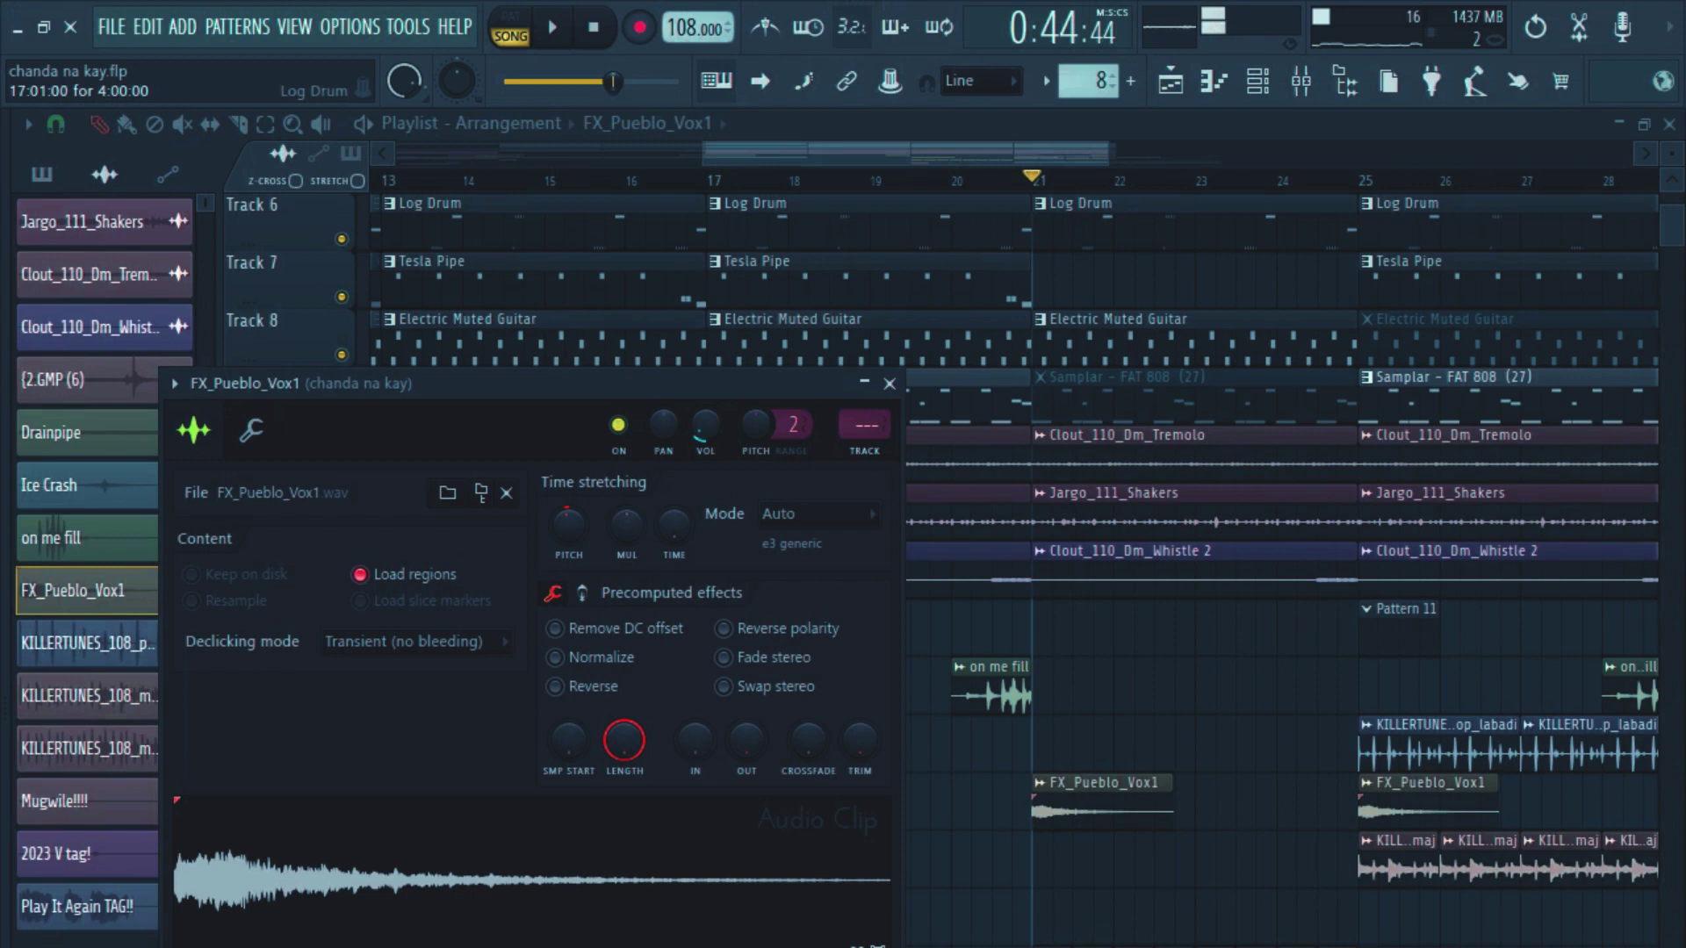
{"action": "left_click", "coordinate": [971, 180]}
{"action": "key", "text": "space"}
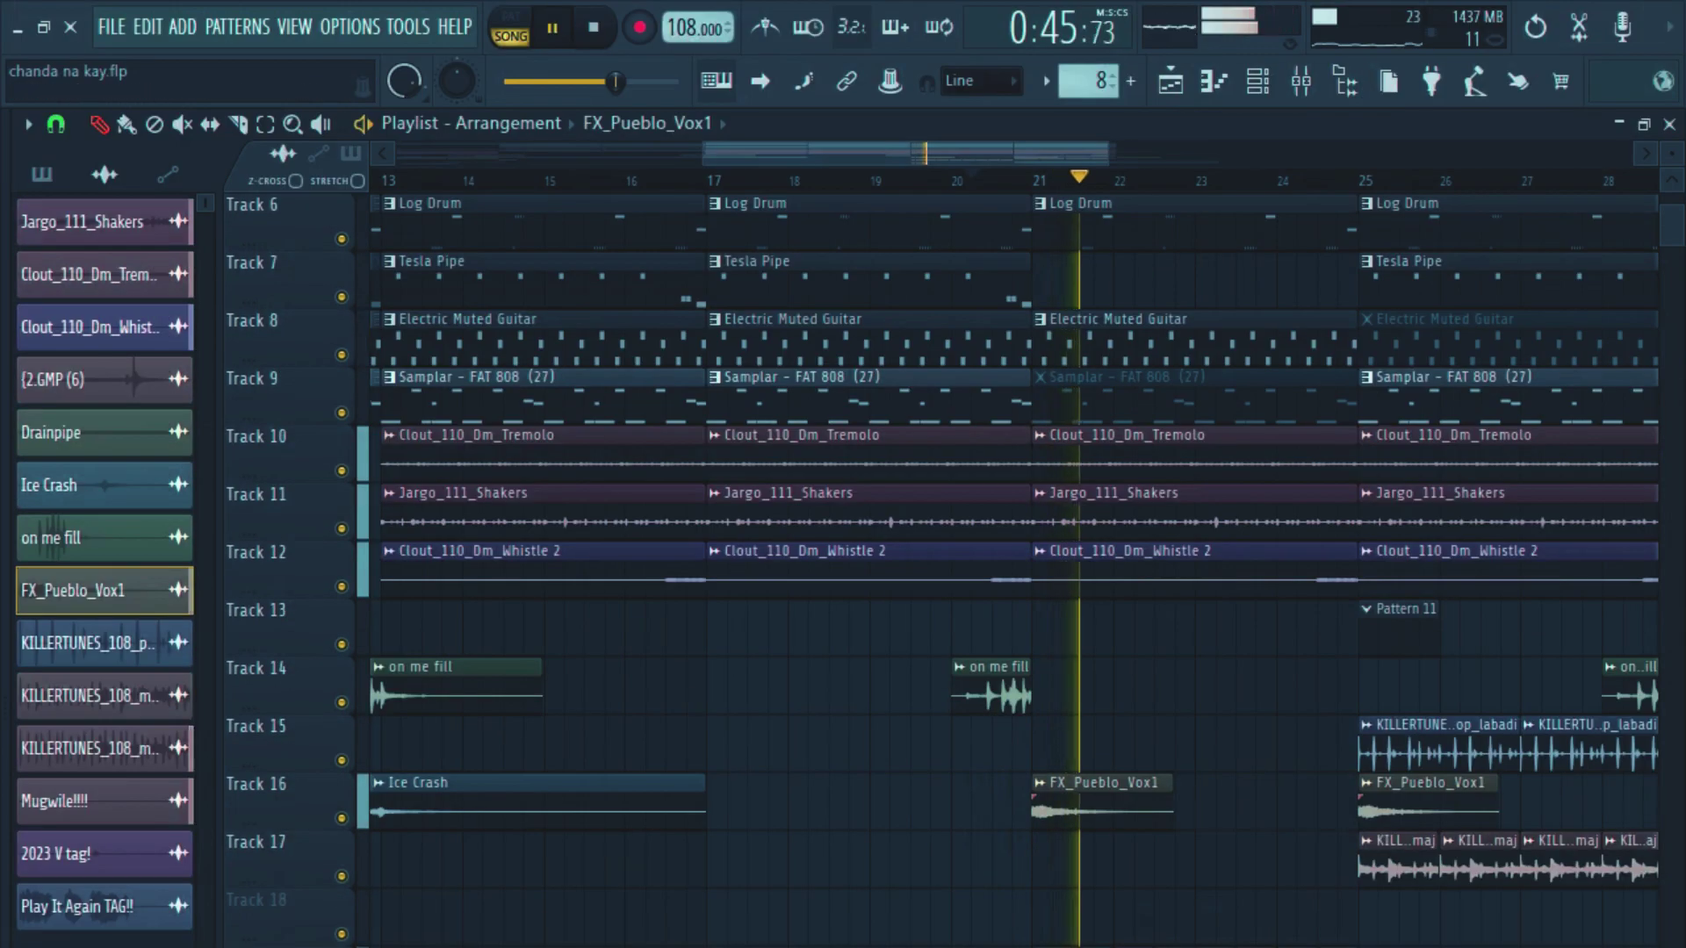
{"action": "left_click_drag", "start_coordinate": [971, 154], "coordinate": [1076, 154]}
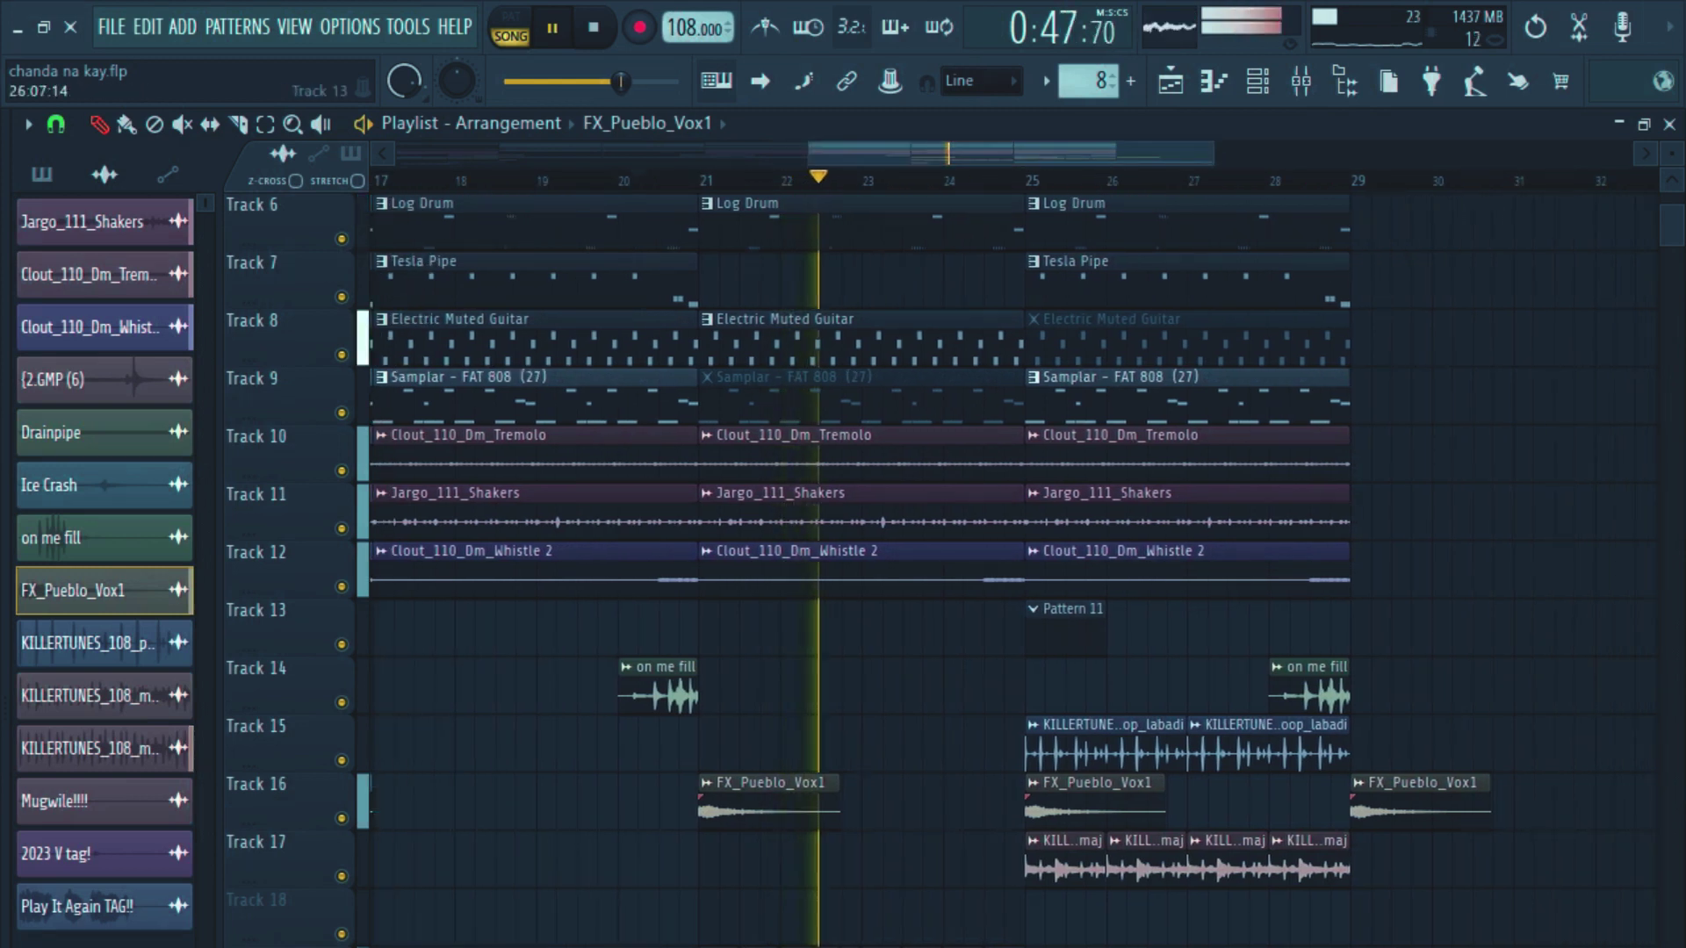
Step: Look over the patterns and audio clips across the tracks while the section from bar 21 plays
{"action": "scroll", "coordinate": [1210, 689], "scroll_direction": "up", "scroll_amount": 3}
{"action": "scroll", "coordinate": [1010, 570], "scroll_direction": "up", "scroll_amount": 2}
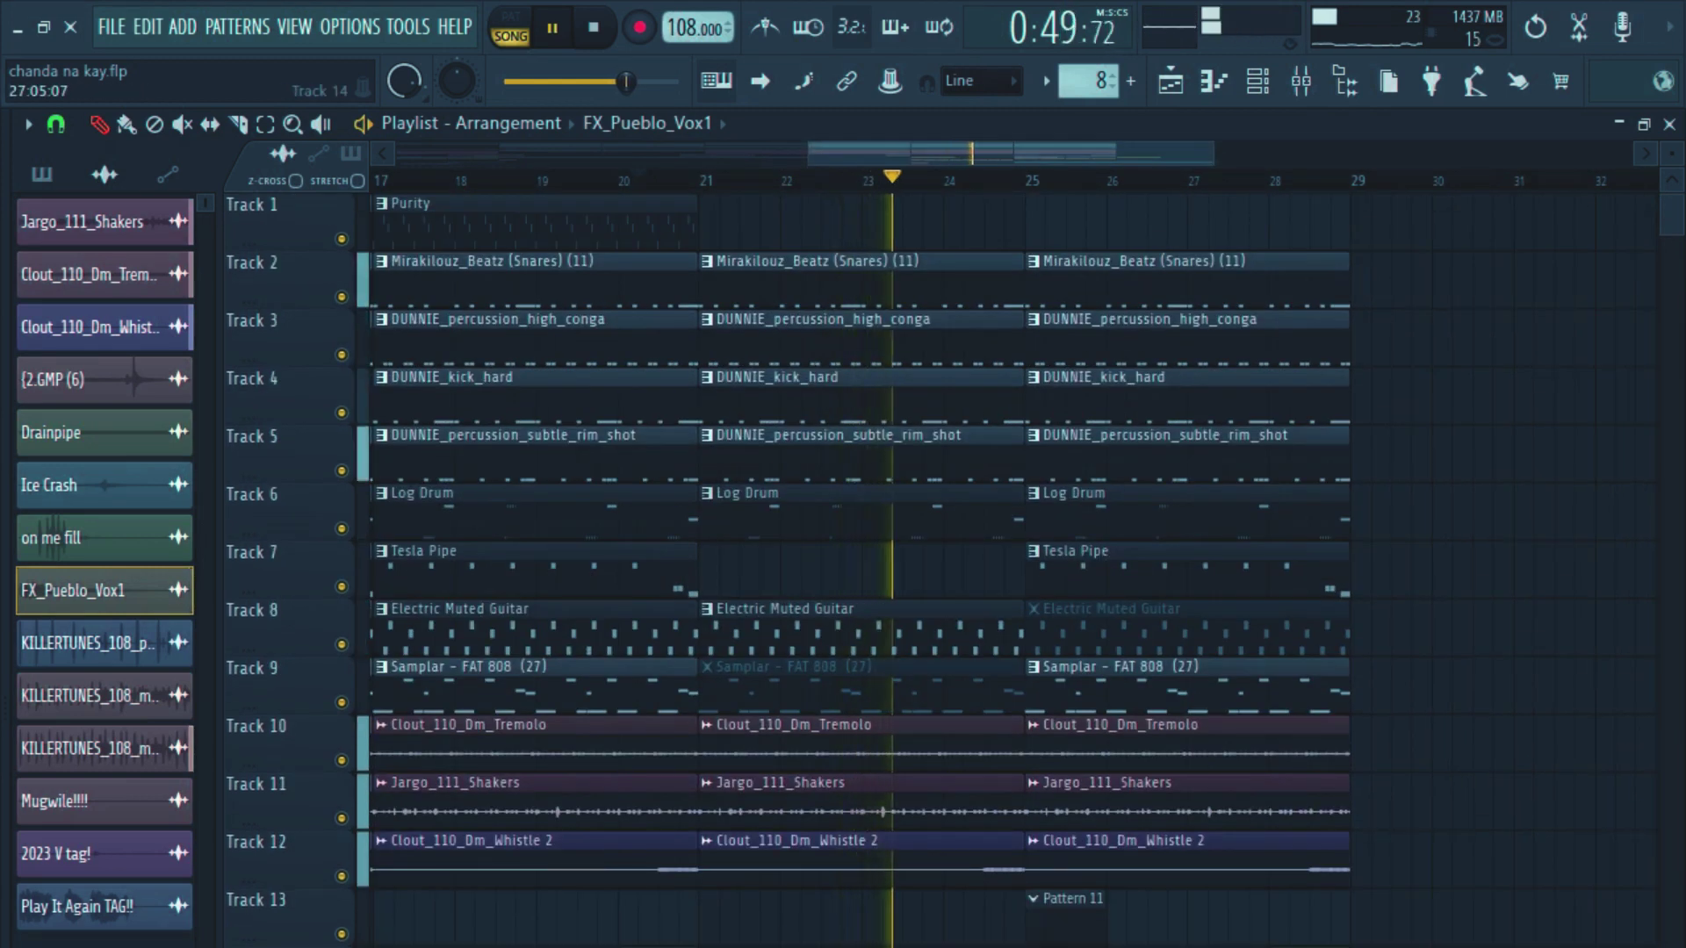
{"action": "scroll", "coordinate": [878, 571], "scroll_direction": "down", "scroll_amount": 2}
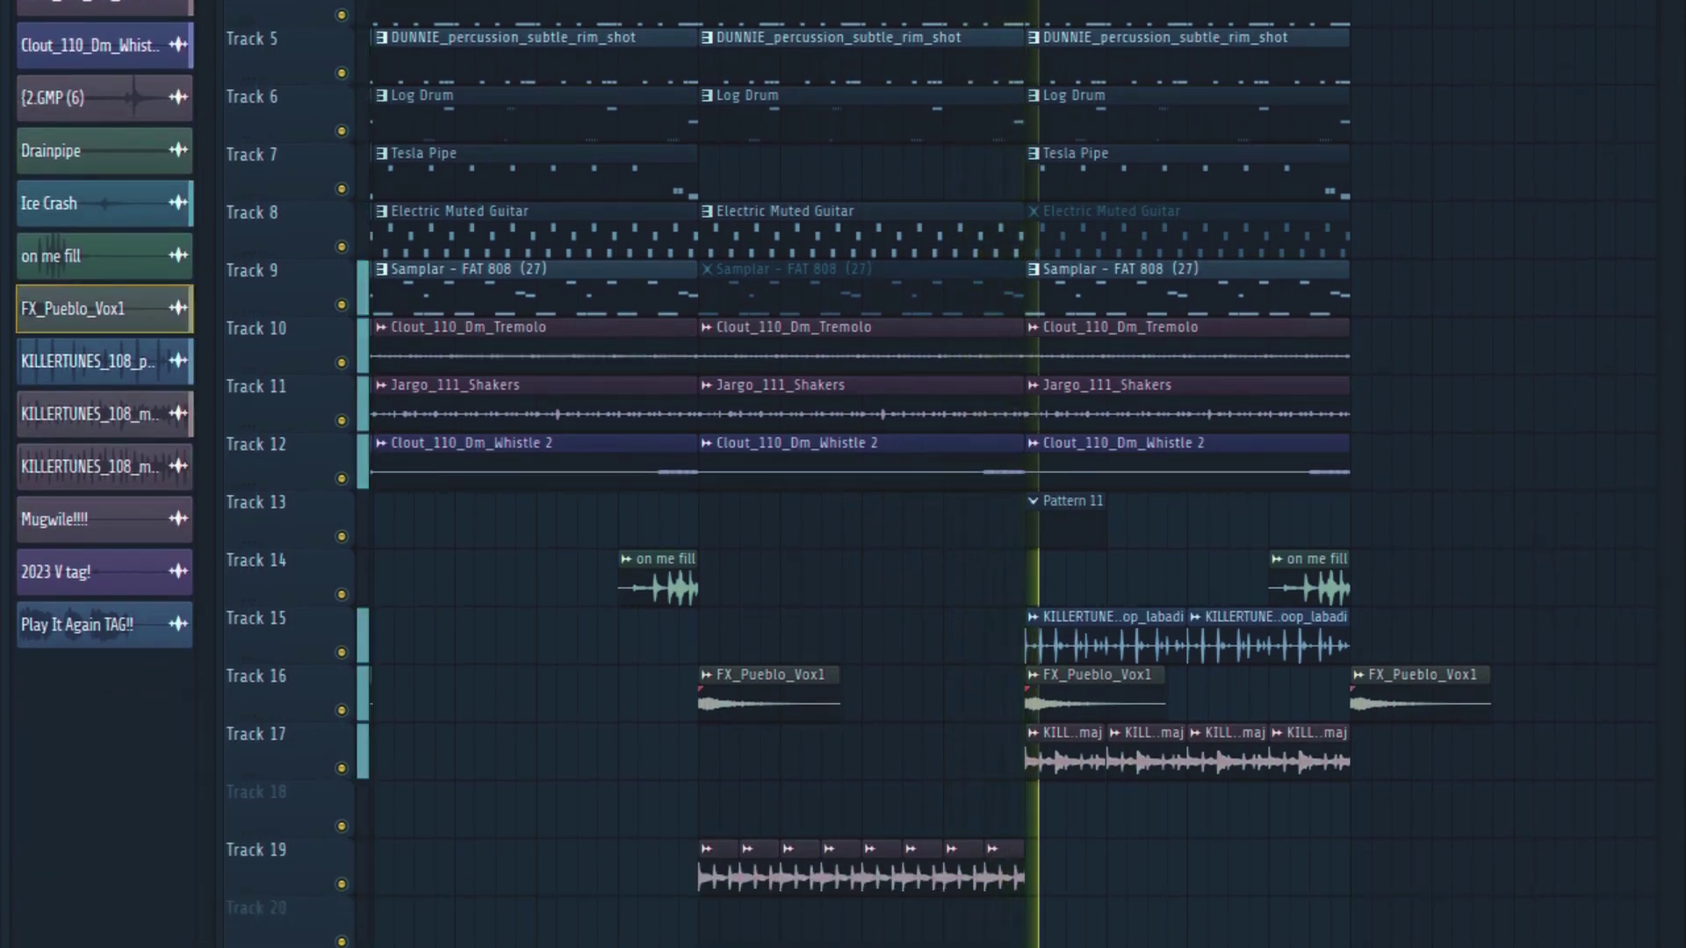
Step: Isolate the KILLERTUNES loops on Tracks 15 and 17 and audition them from bar 25
{"action": "right_click", "coordinate": [342, 652]}
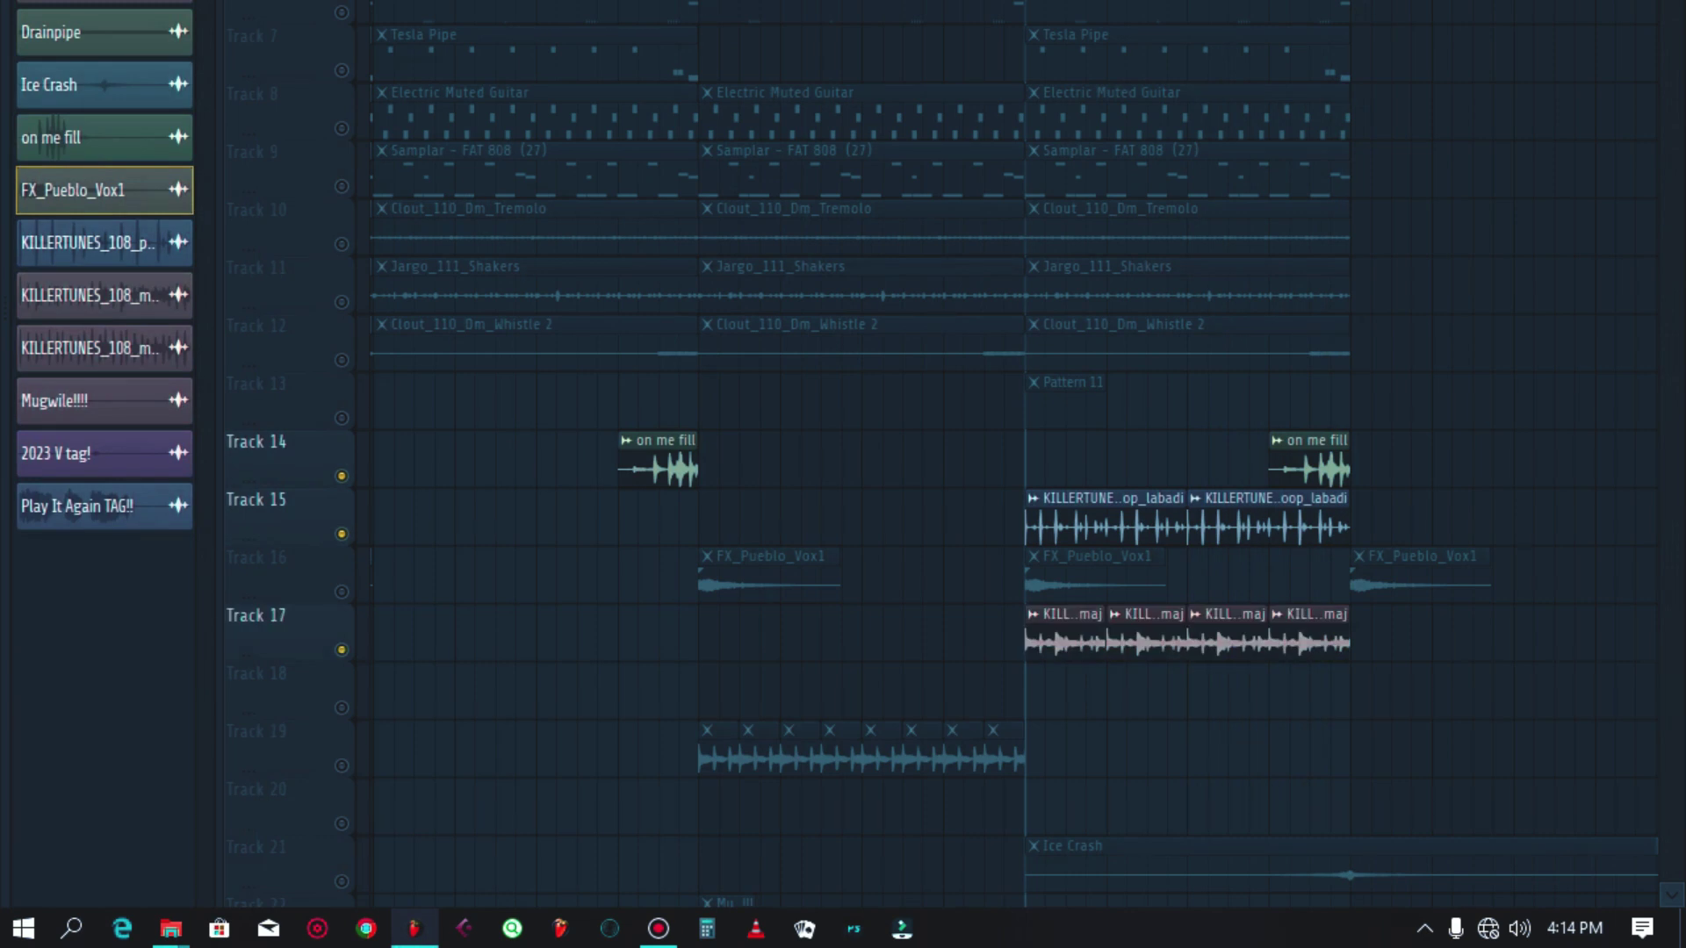
{"action": "key", "text": "space"}
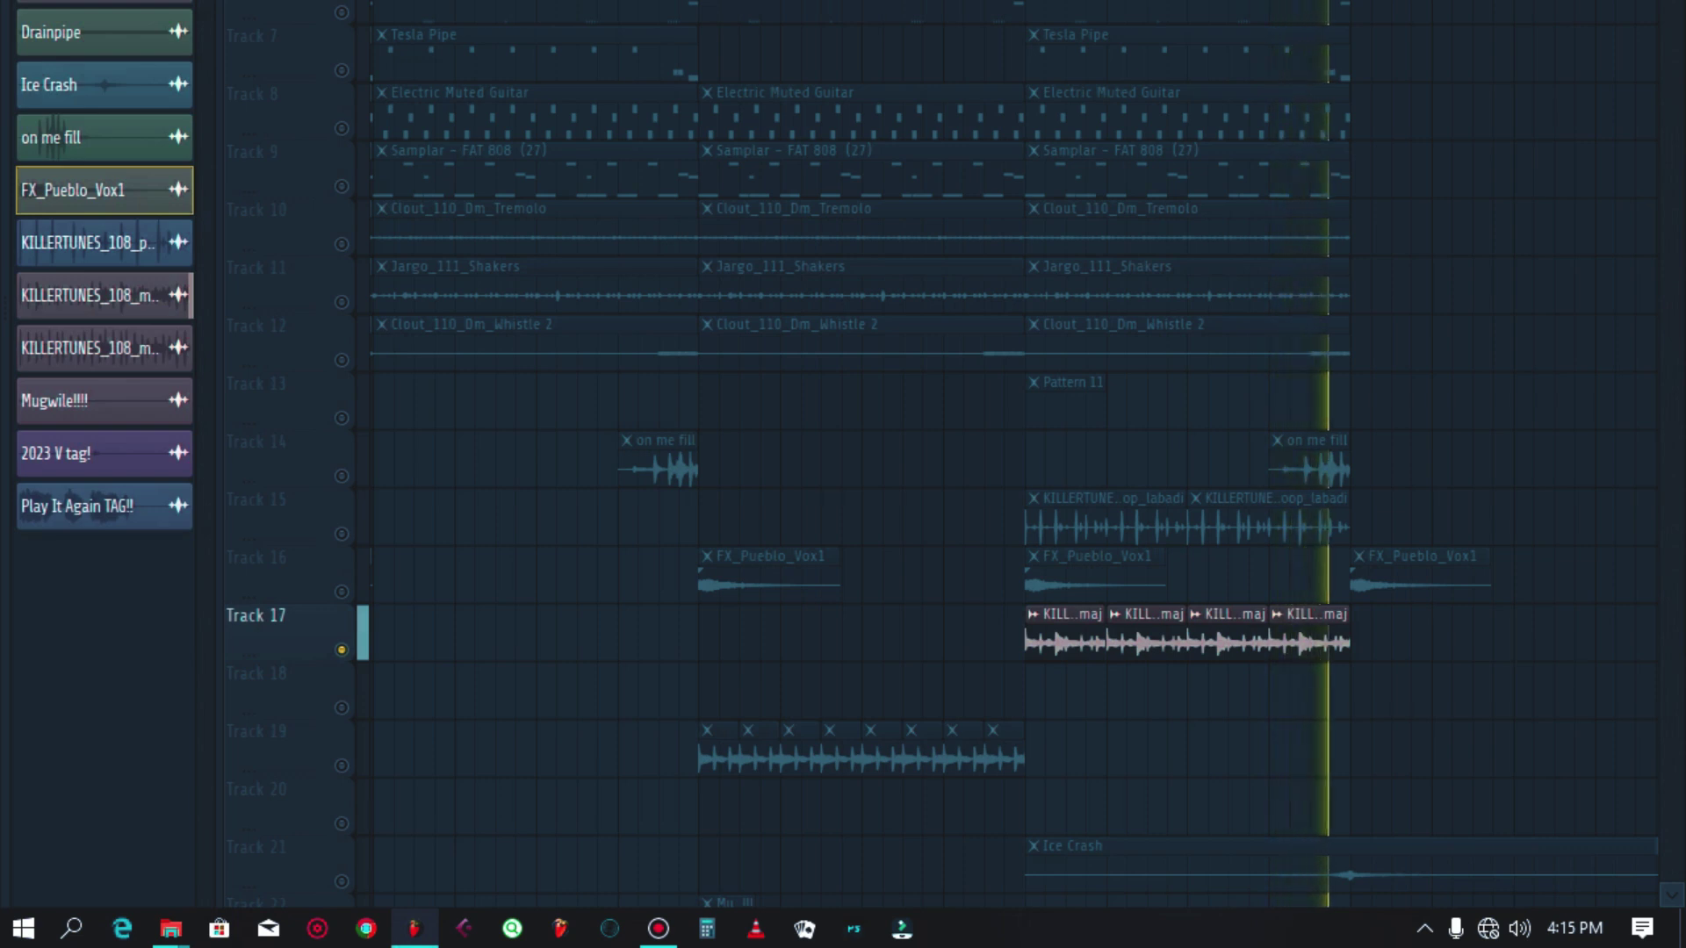
{"action": "right_click", "coordinate": [342, 650]}
{"action": "right_click", "coordinate": [341, 649]}
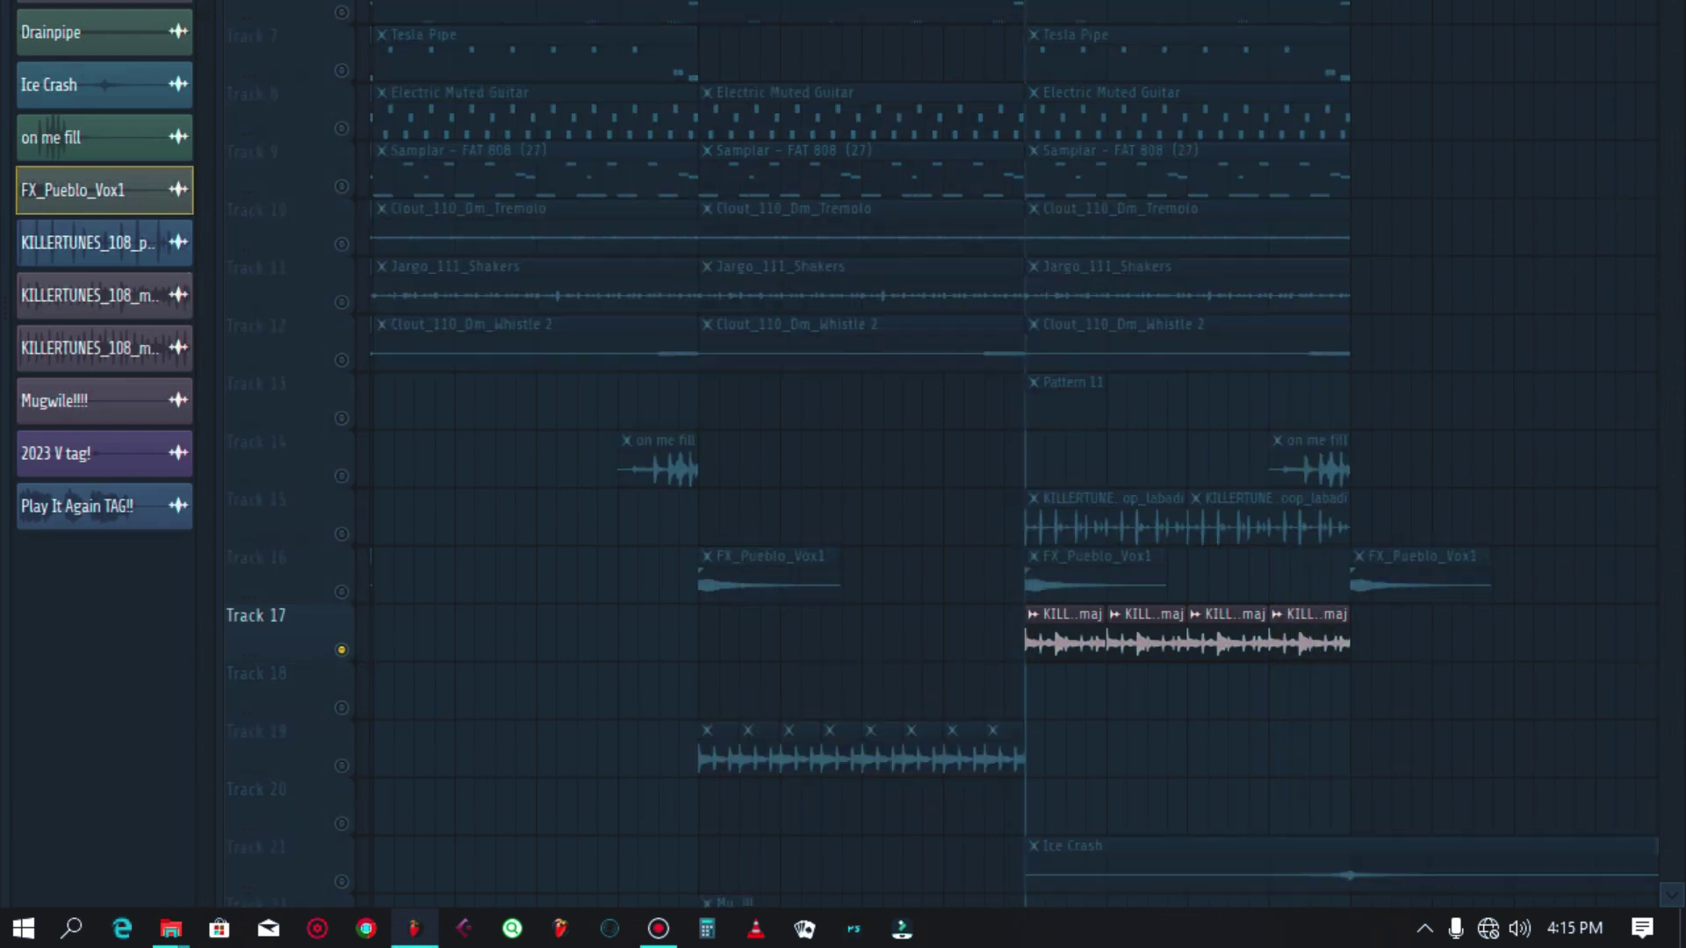
Step: Take Track 17 out of solo and play all tracks together from bar 25
{"action": "right_click", "coordinate": [342, 650]}
{"action": "key", "text": "space"}
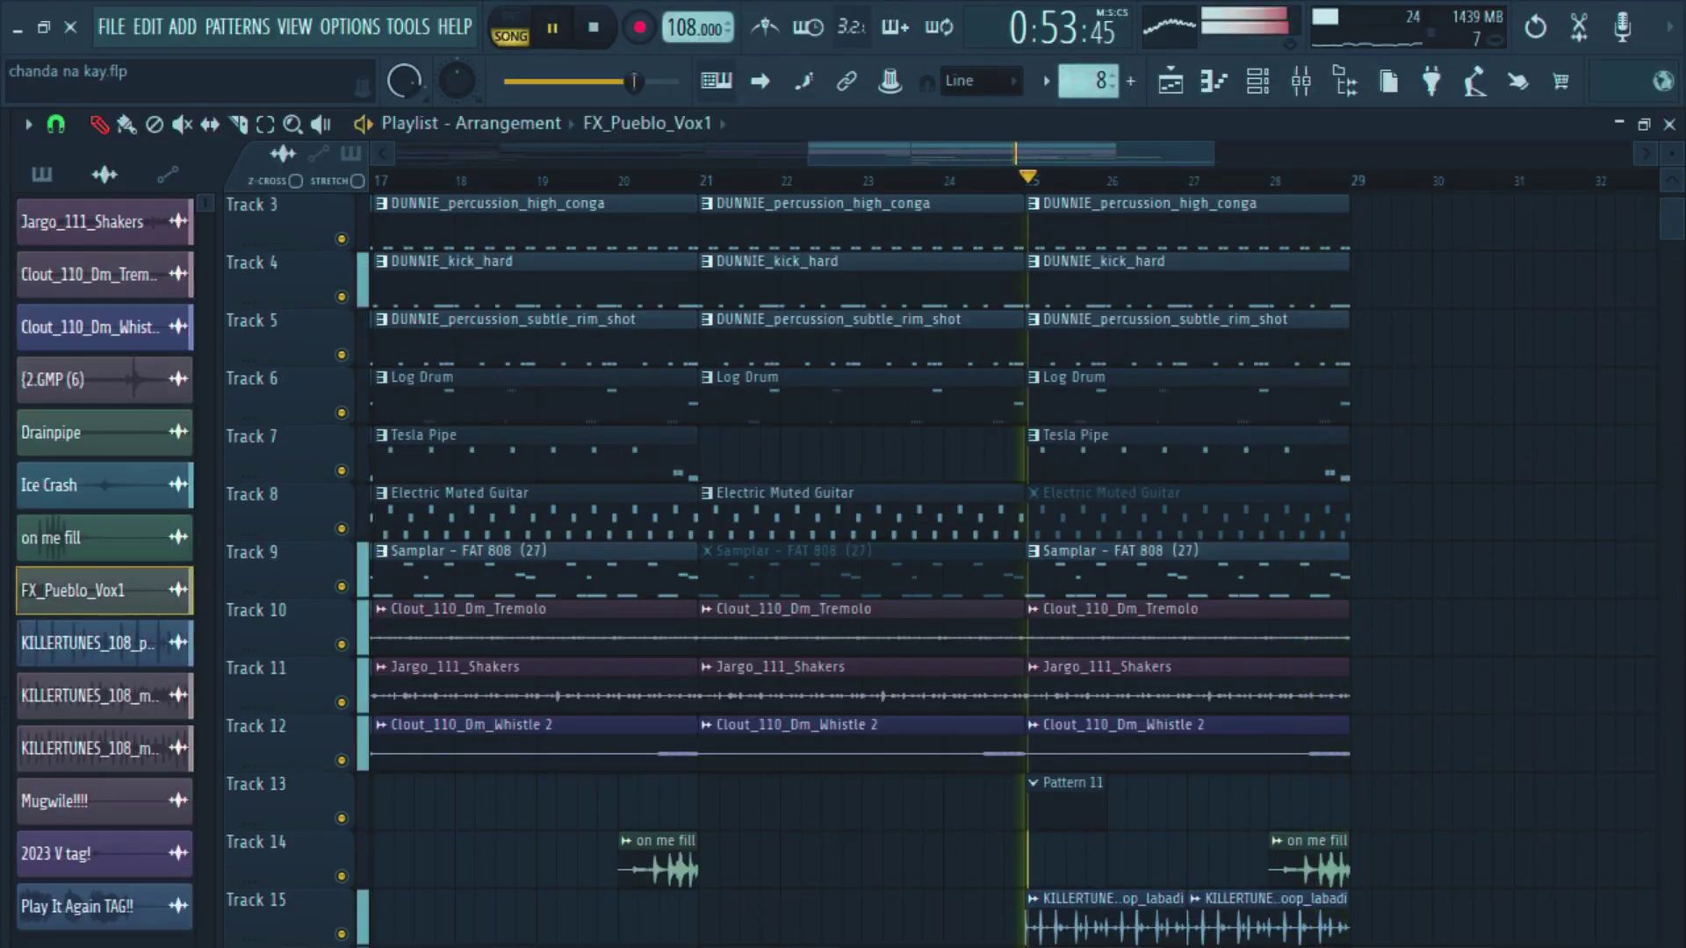
{"action": "left_click_drag", "start_coordinate": [1011, 154], "coordinate": [1077, 154]}
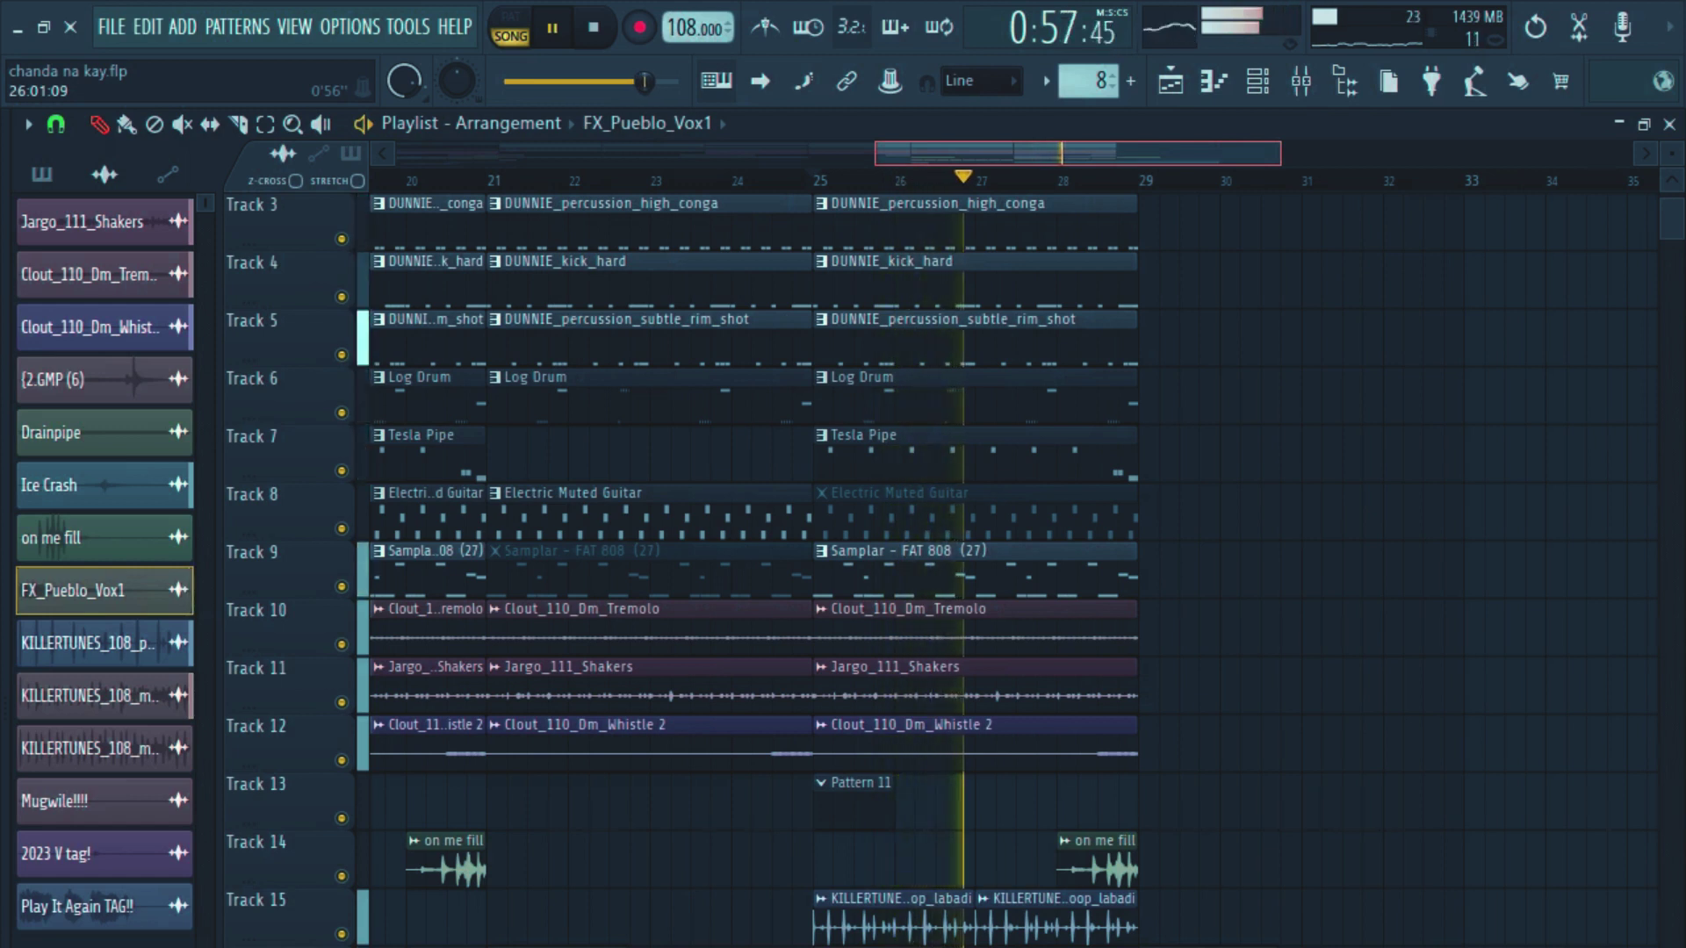
{"action": "scroll", "coordinate": [1010, 562], "scroll_direction": "left", "scroll_amount": 2}
{"action": "left_click_drag", "start_coordinate": [1026, 154], "coordinate": [1047, 154]}
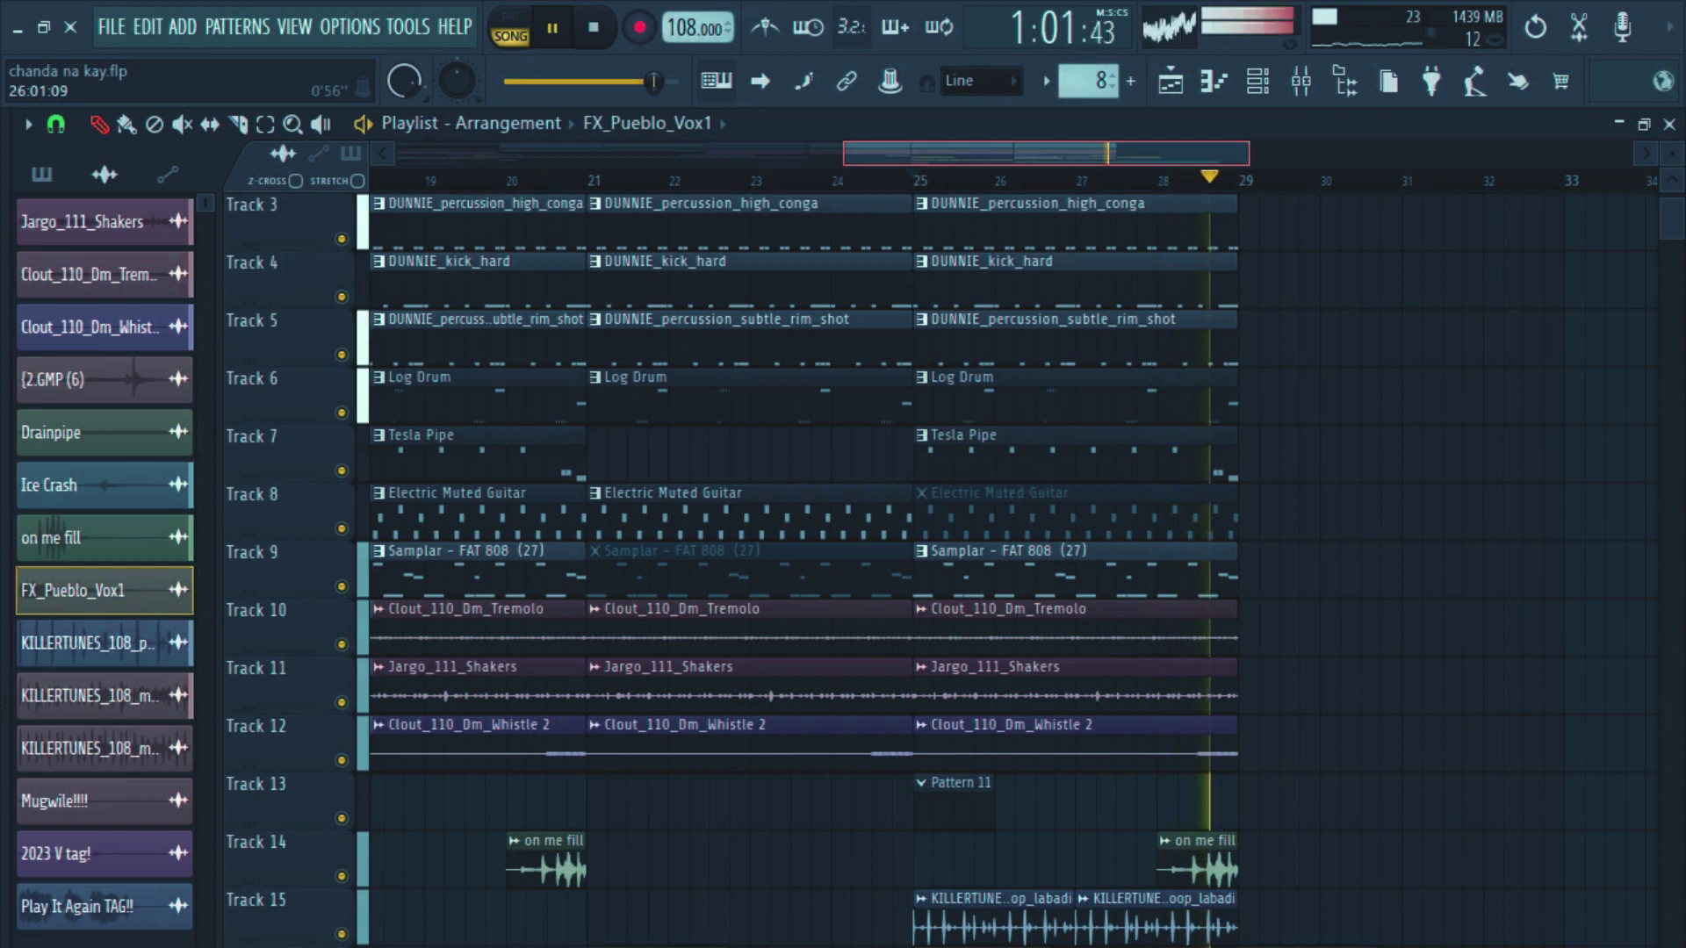
{"action": "key", "text": "space"}
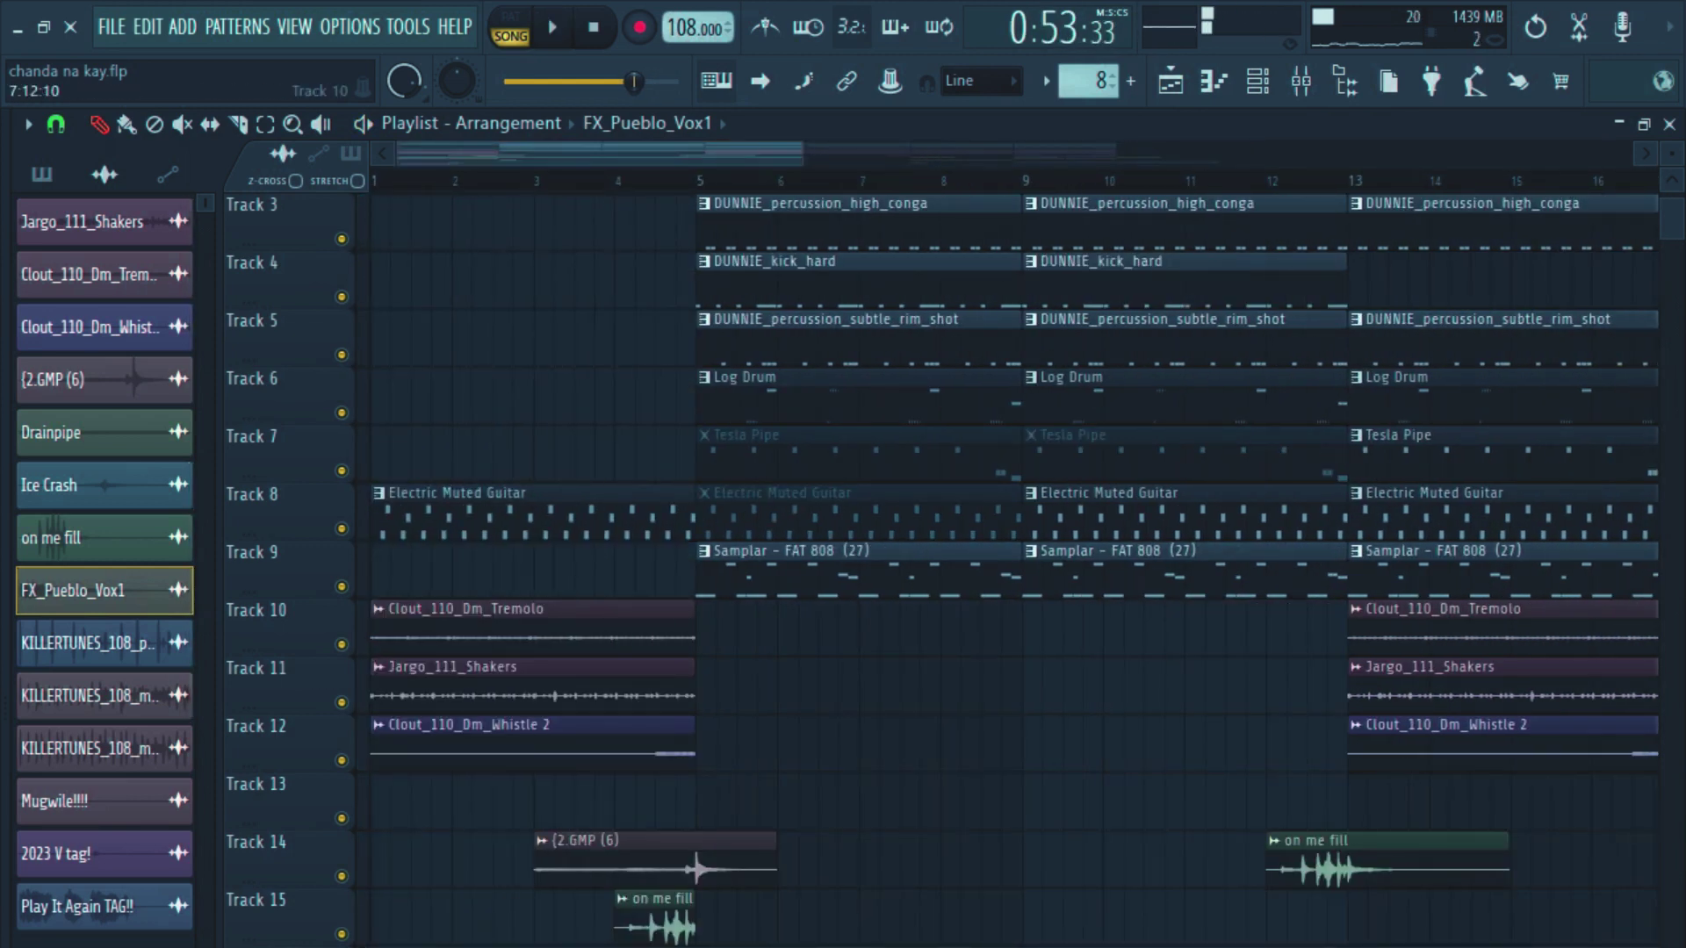
Step: Examine the whole arrangement from bar 1 to bar 29 across all tracks
{"action": "scroll", "coordinate": [1009, 562], "scroll_direction": "up", "scroll_amount": 2}
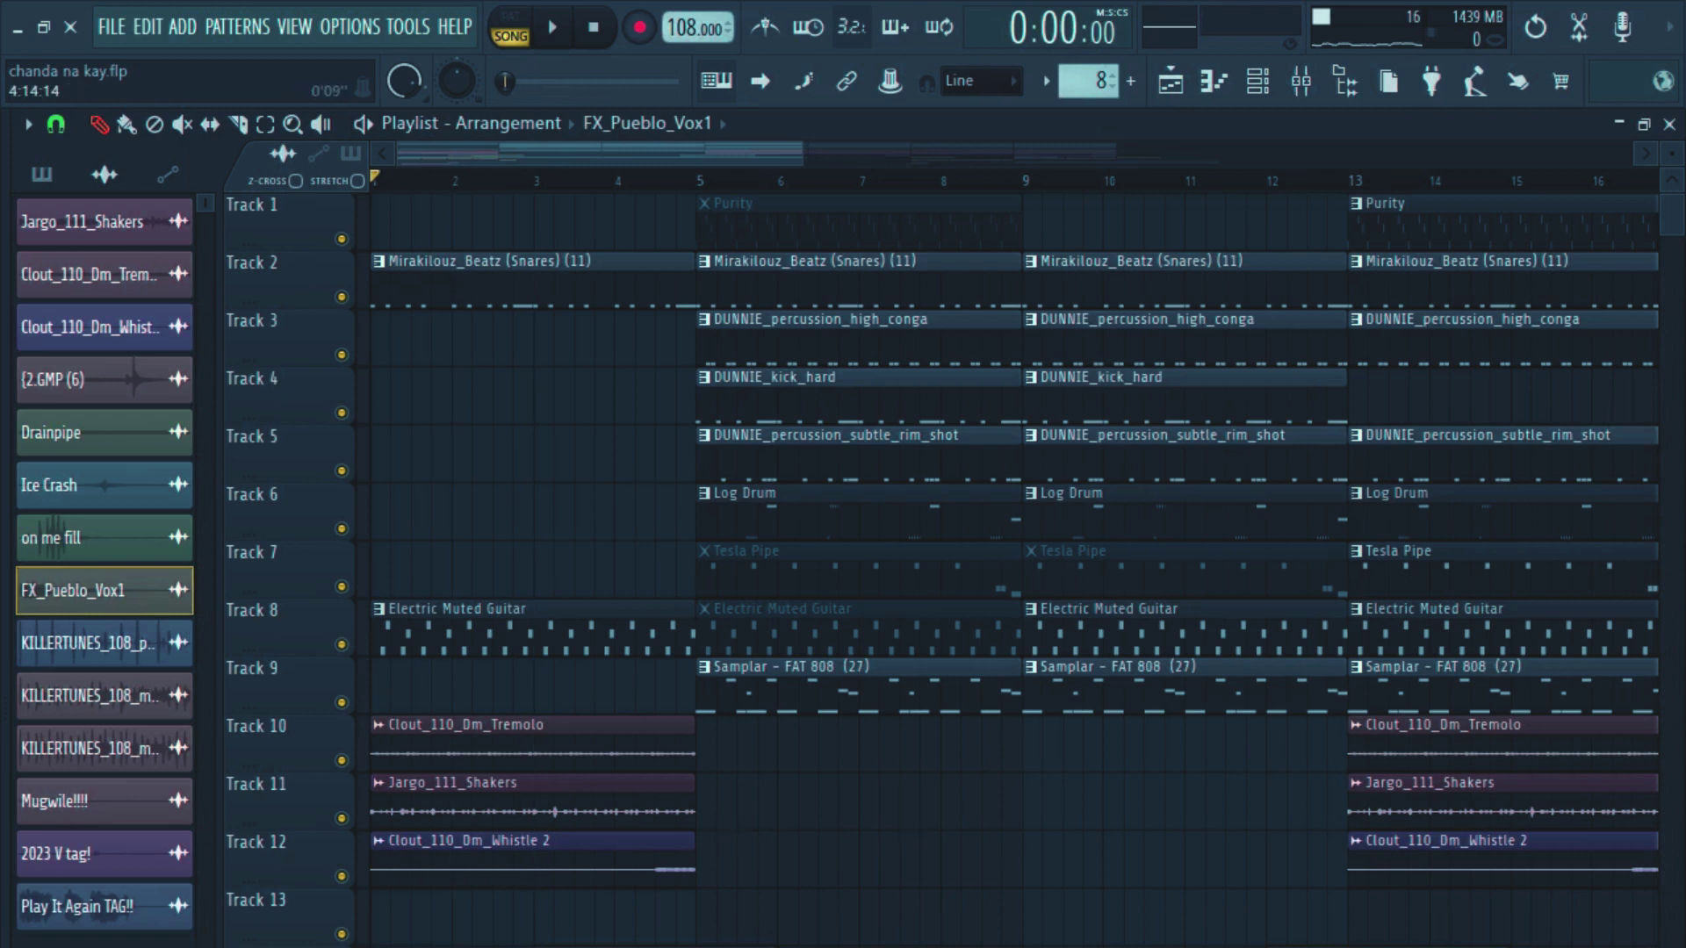
{"action": "left_click_drag", "start_coordinate": [802, 154], "coordinate": [907, 153]}
{"action": "scroll", "coordinate": [1009, 562], "scroll_direction": "down", "scroll_amount": 1}
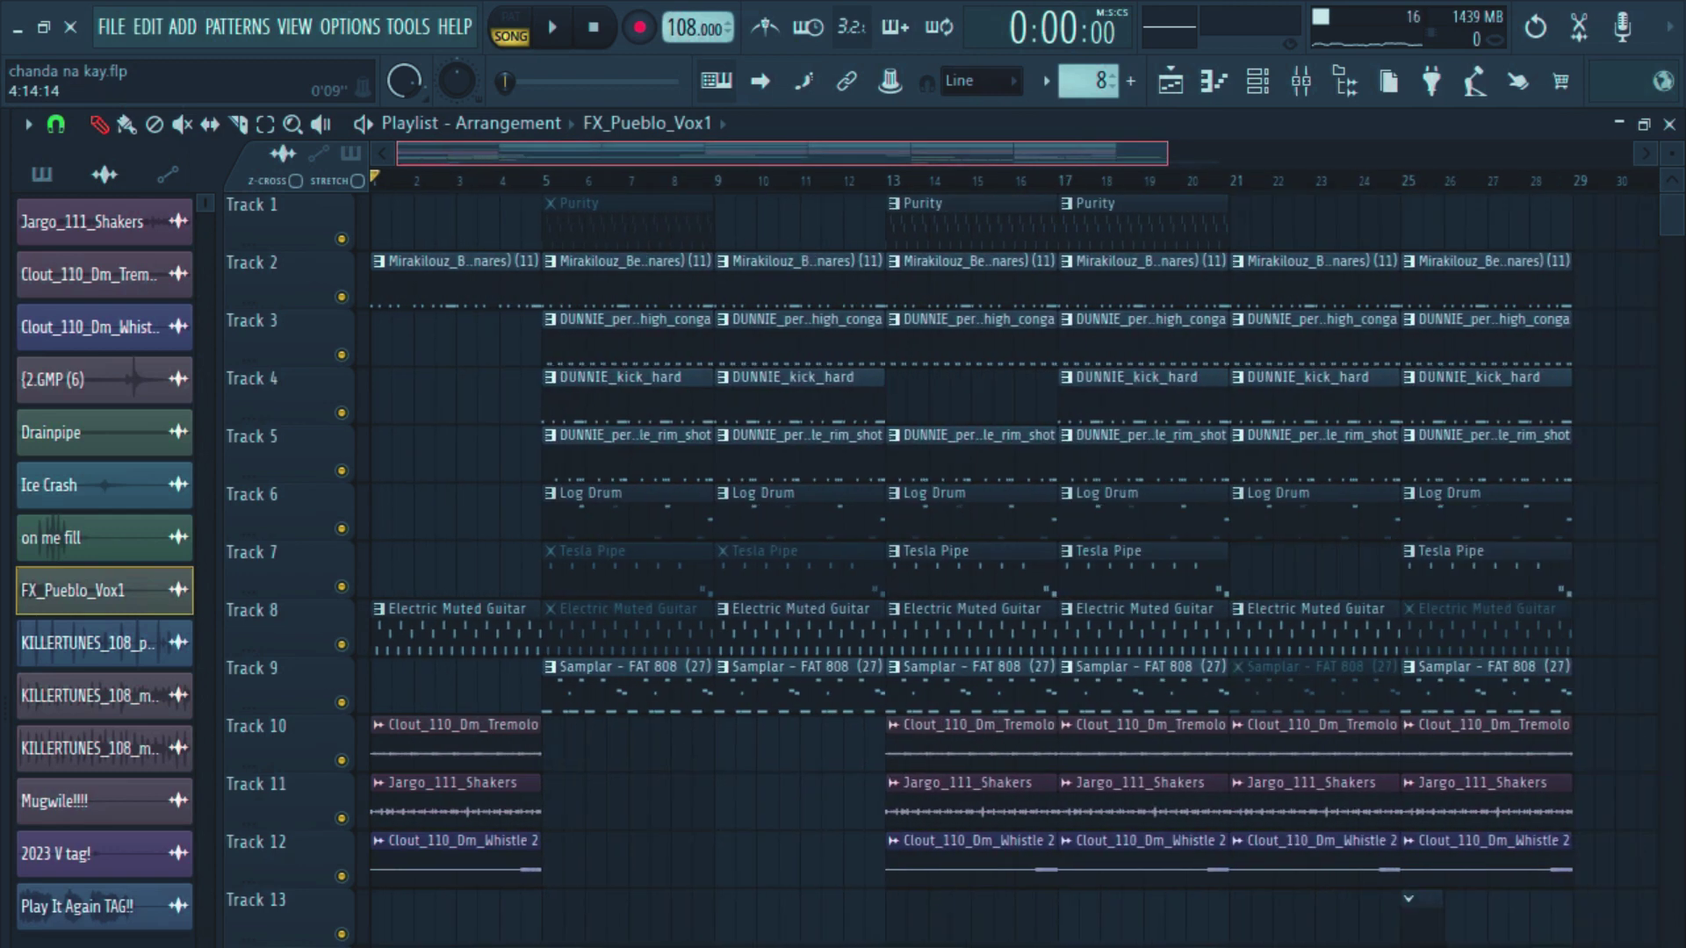
{"action": "scroll", "coordinate": [1010, 562], "scroll_direction": "up", "scroll_amount": 5}
{"action": "scroll", "coordinate": [1010, 562], "scroll_direction": "down", "scroll_amount": 6}
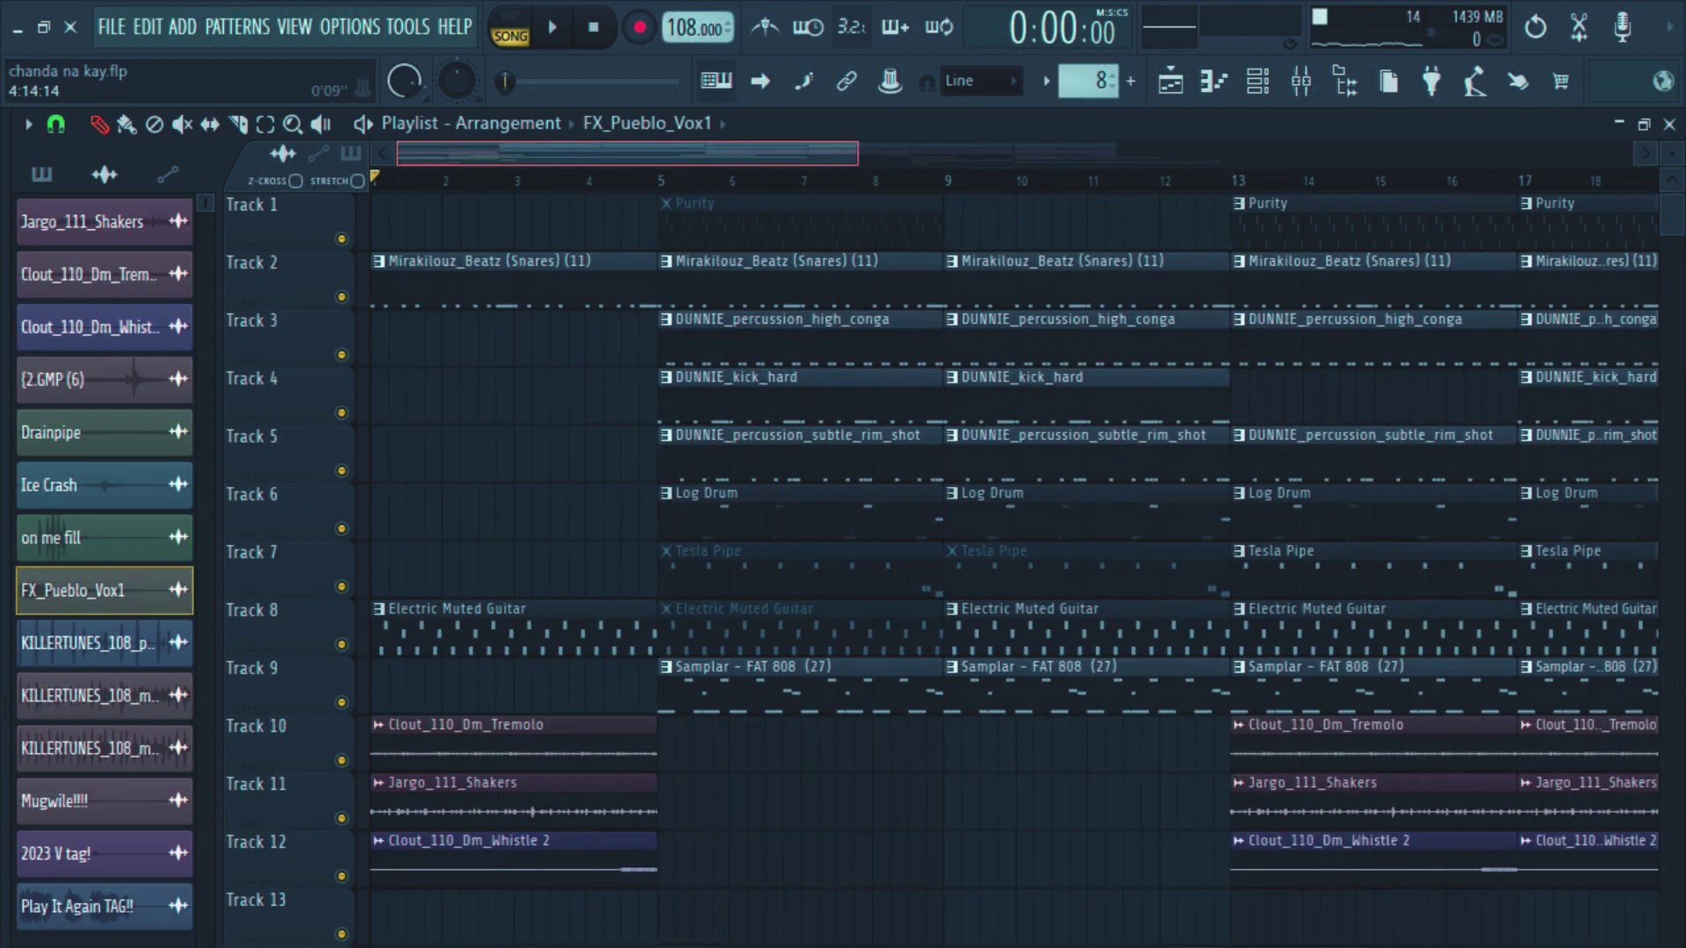
{"action": "left_click_drag", "start_coordinate": [1170, 154], "coordinate": [1143, 153]}
{"action": "scroll", "coordinate": [1010, 562], "scroll_direction": "down", "scroll_amount": 3}
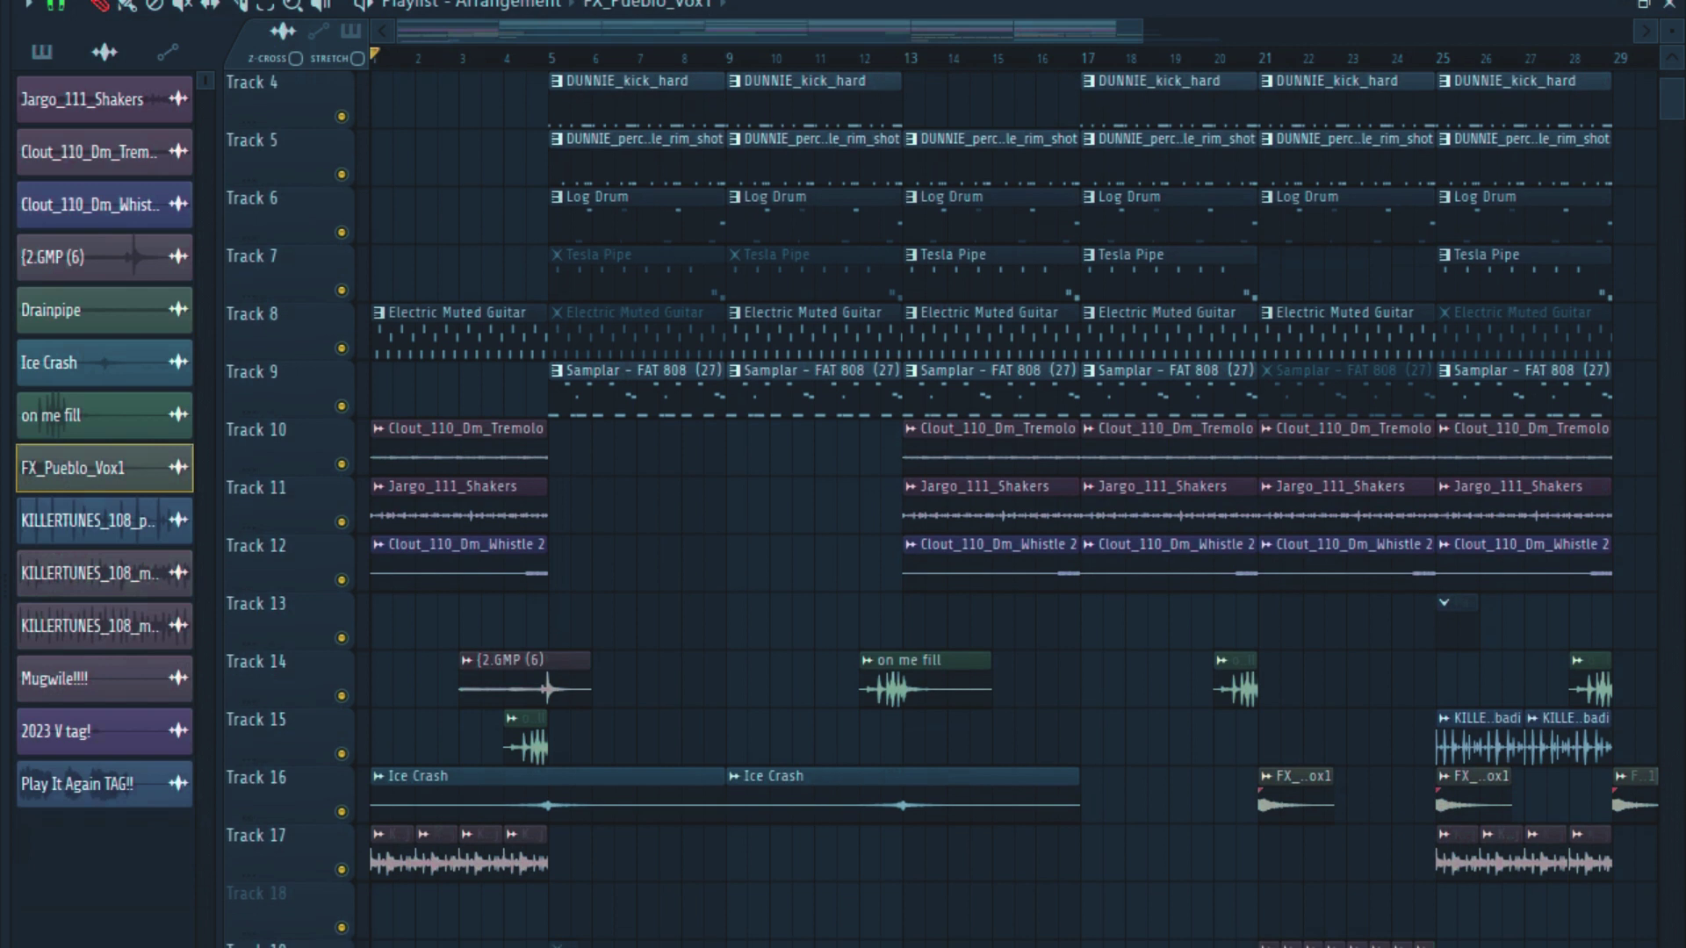
{"action": "scroll", "coordinate": [1010, 562], "scroll_direction": "up", "scroll_amount": 3}
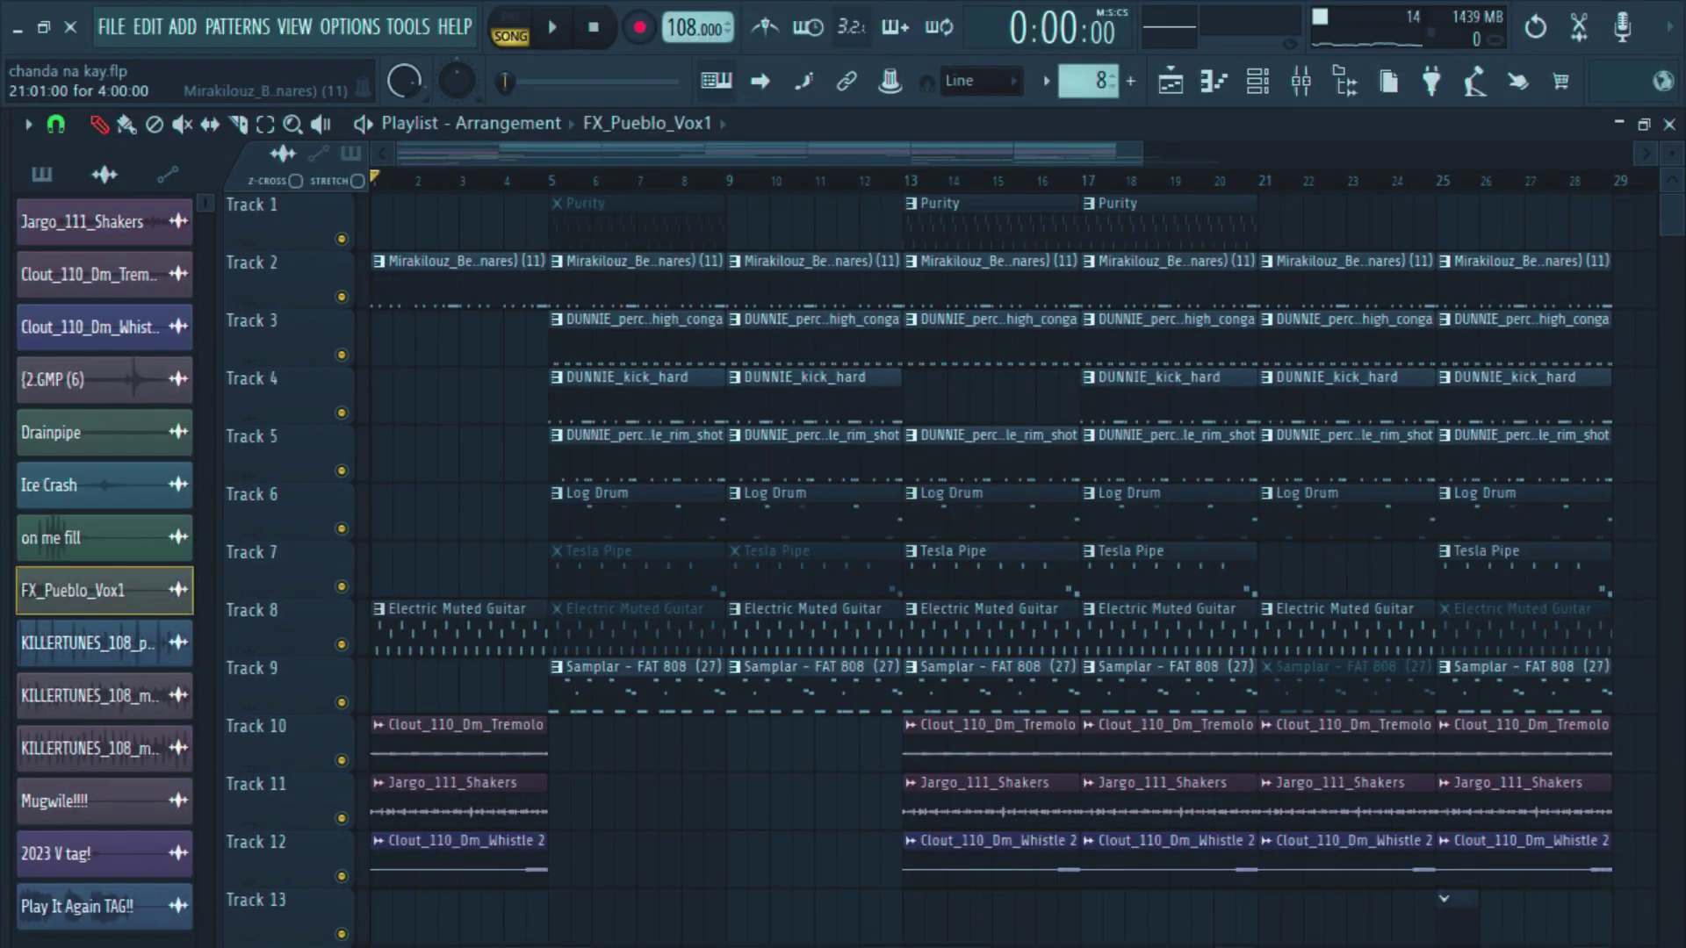
{"action": "scroll", "coordinate": [1010, 562], "scroll_direction": "up", "scroll_amount": 4}
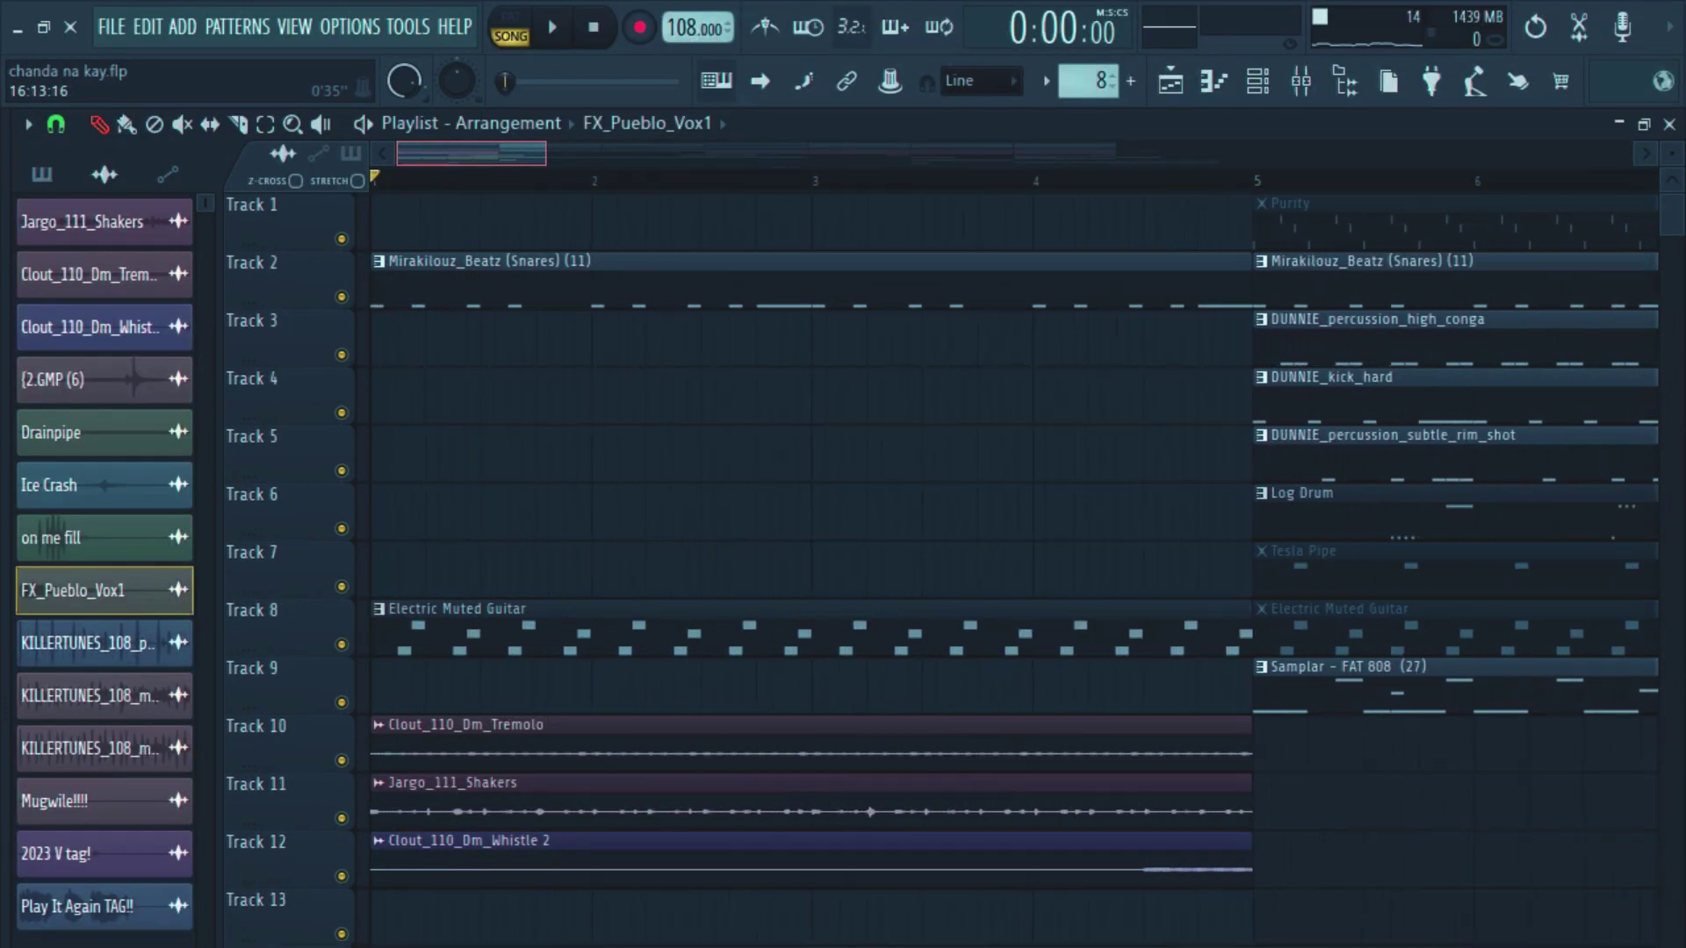
Step: Solo Track 2 and audition it from bar 1, bringing in Tracks 8, 10 and 11 one after another
{"action": "left_click_drag", "start_coordinate": [608, 154], "coordinate": [610, 153]}
{"action": "right_click", "coordinate": [341, 296]}
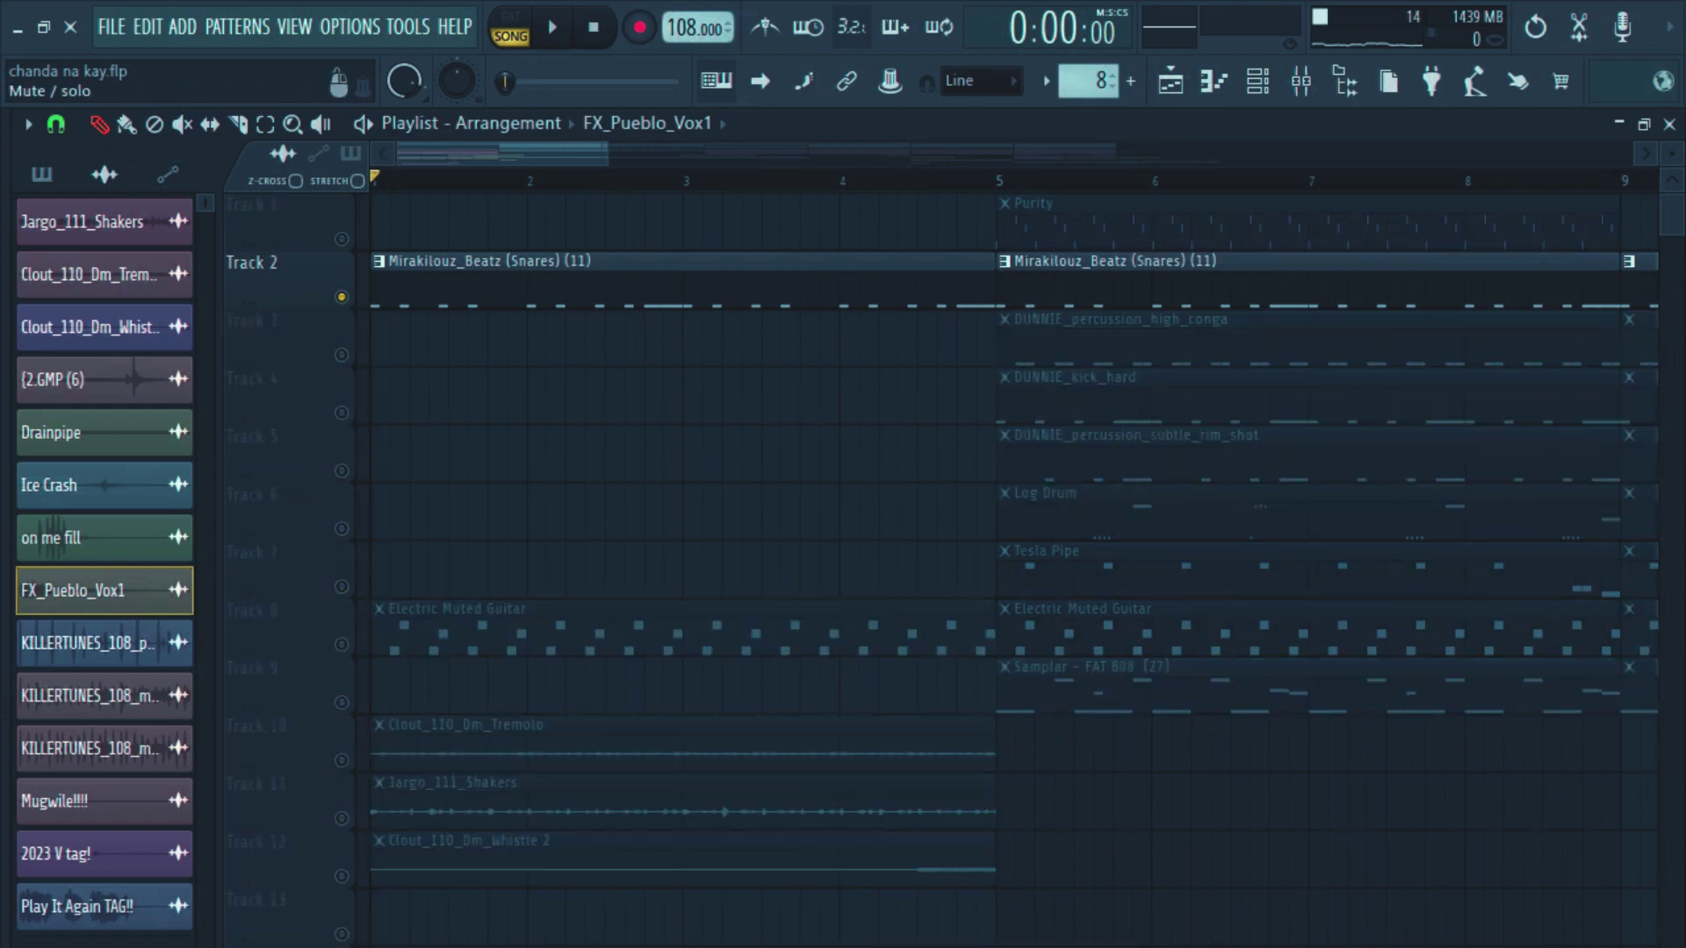
{"action": "key", "text": "space"}
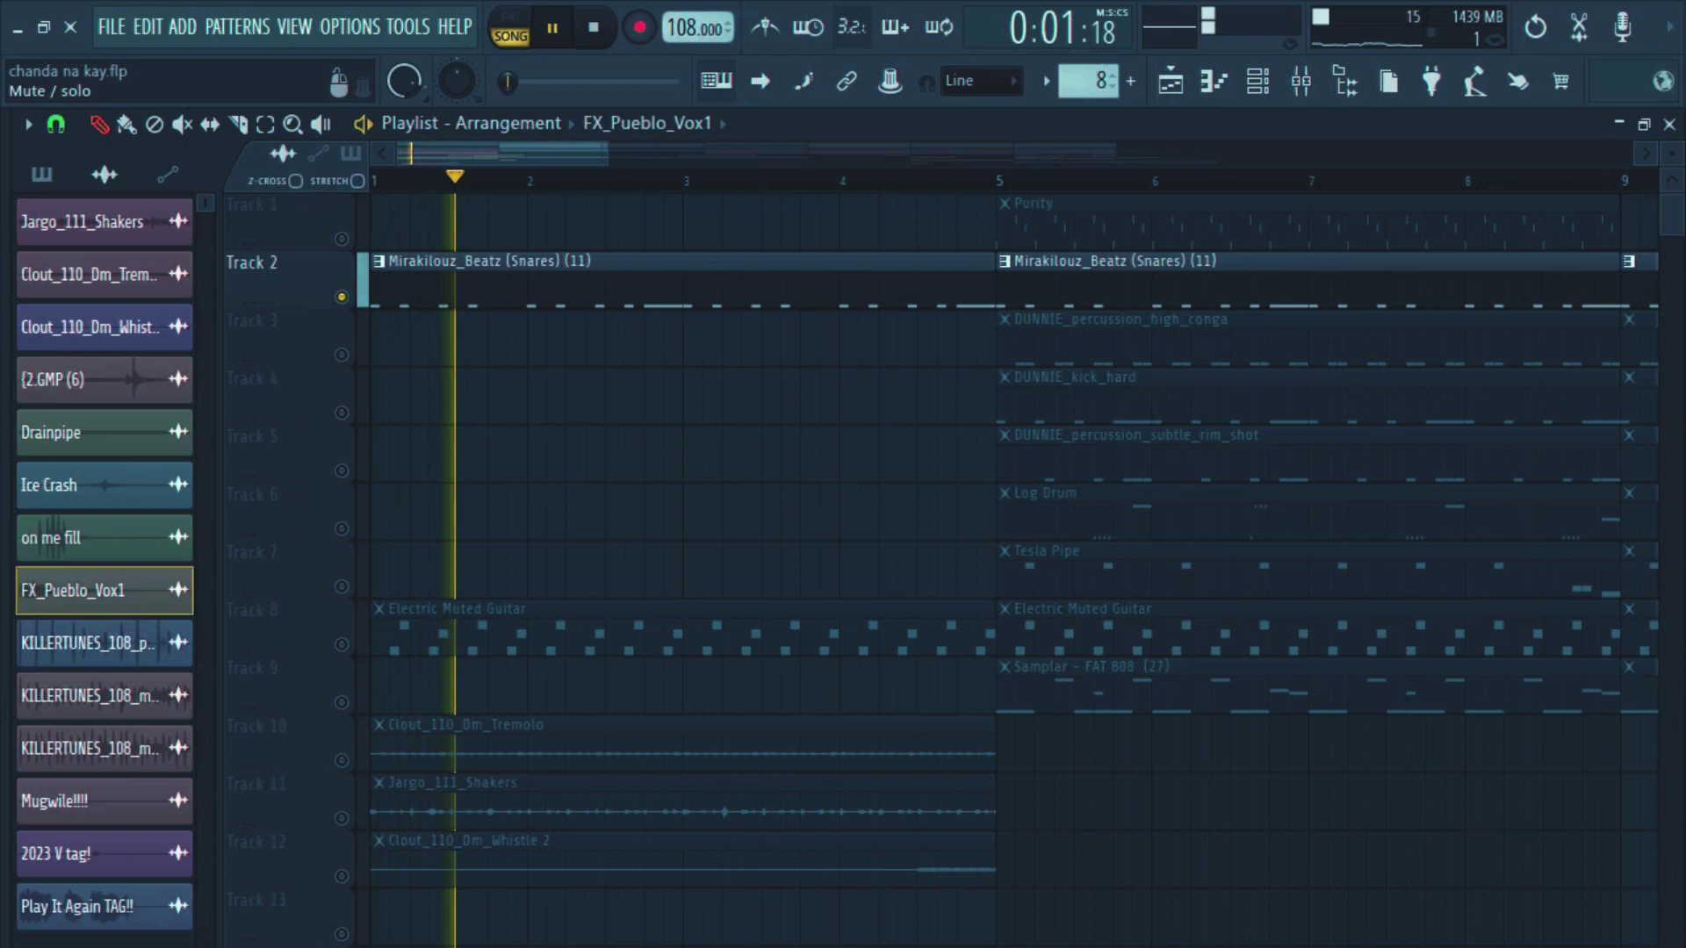
{"action": "key", "text": "space"}
{"action": "left_click", "coordinate": [342, 645]}
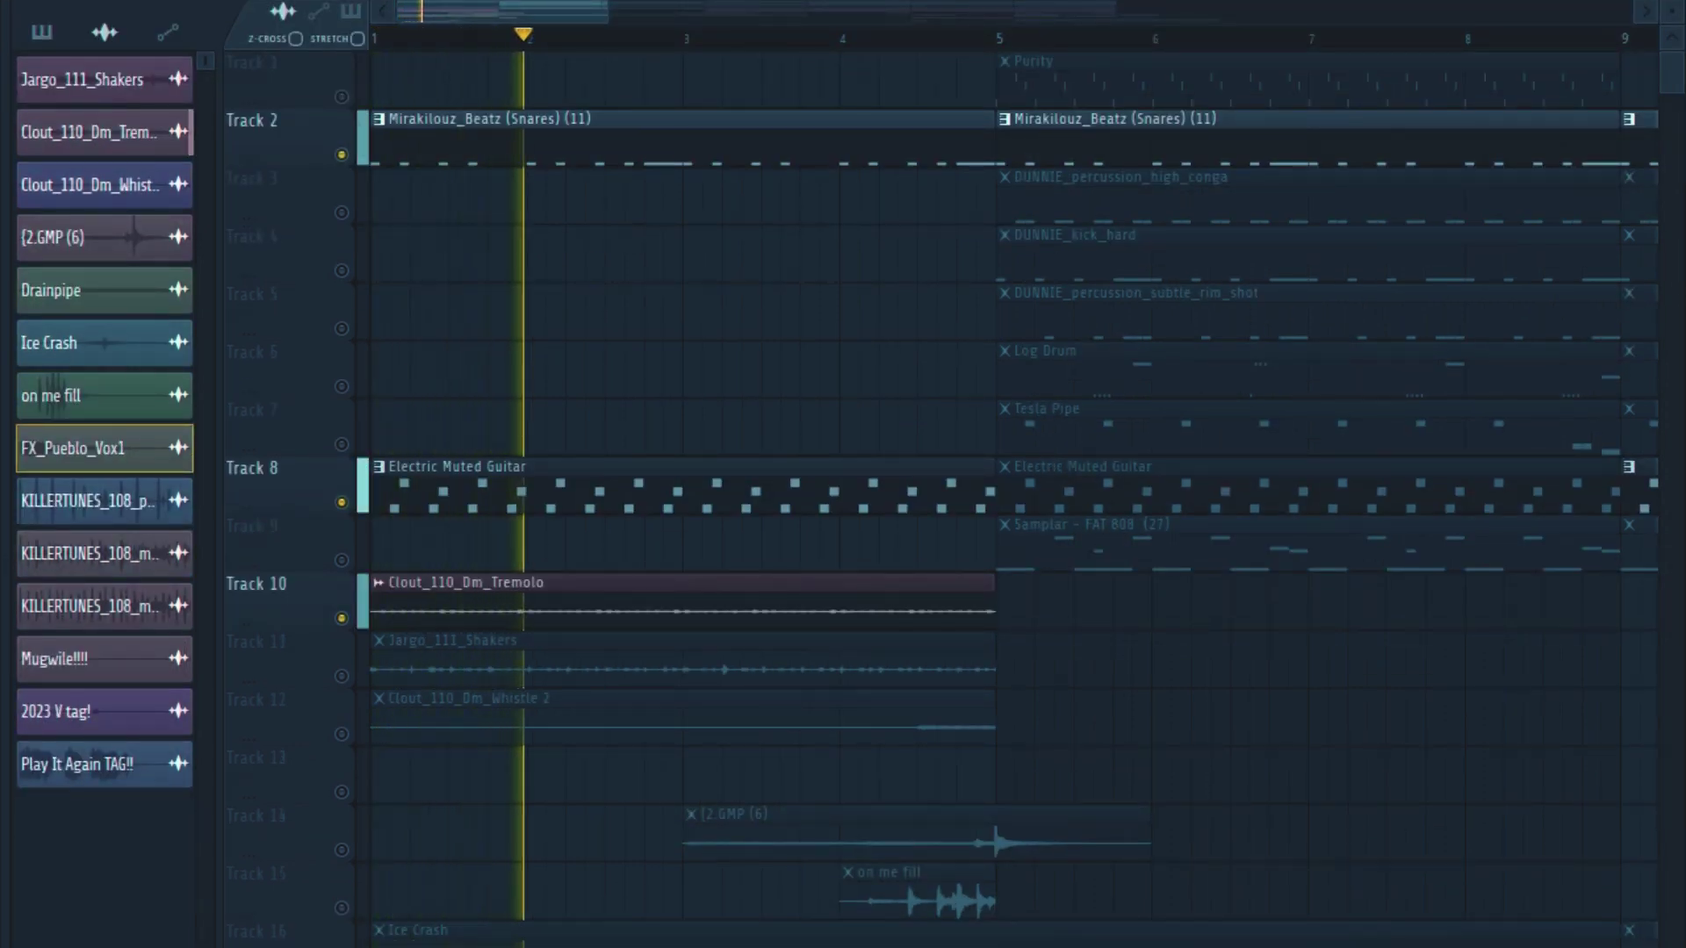
{"action": "key", "text": "space"}
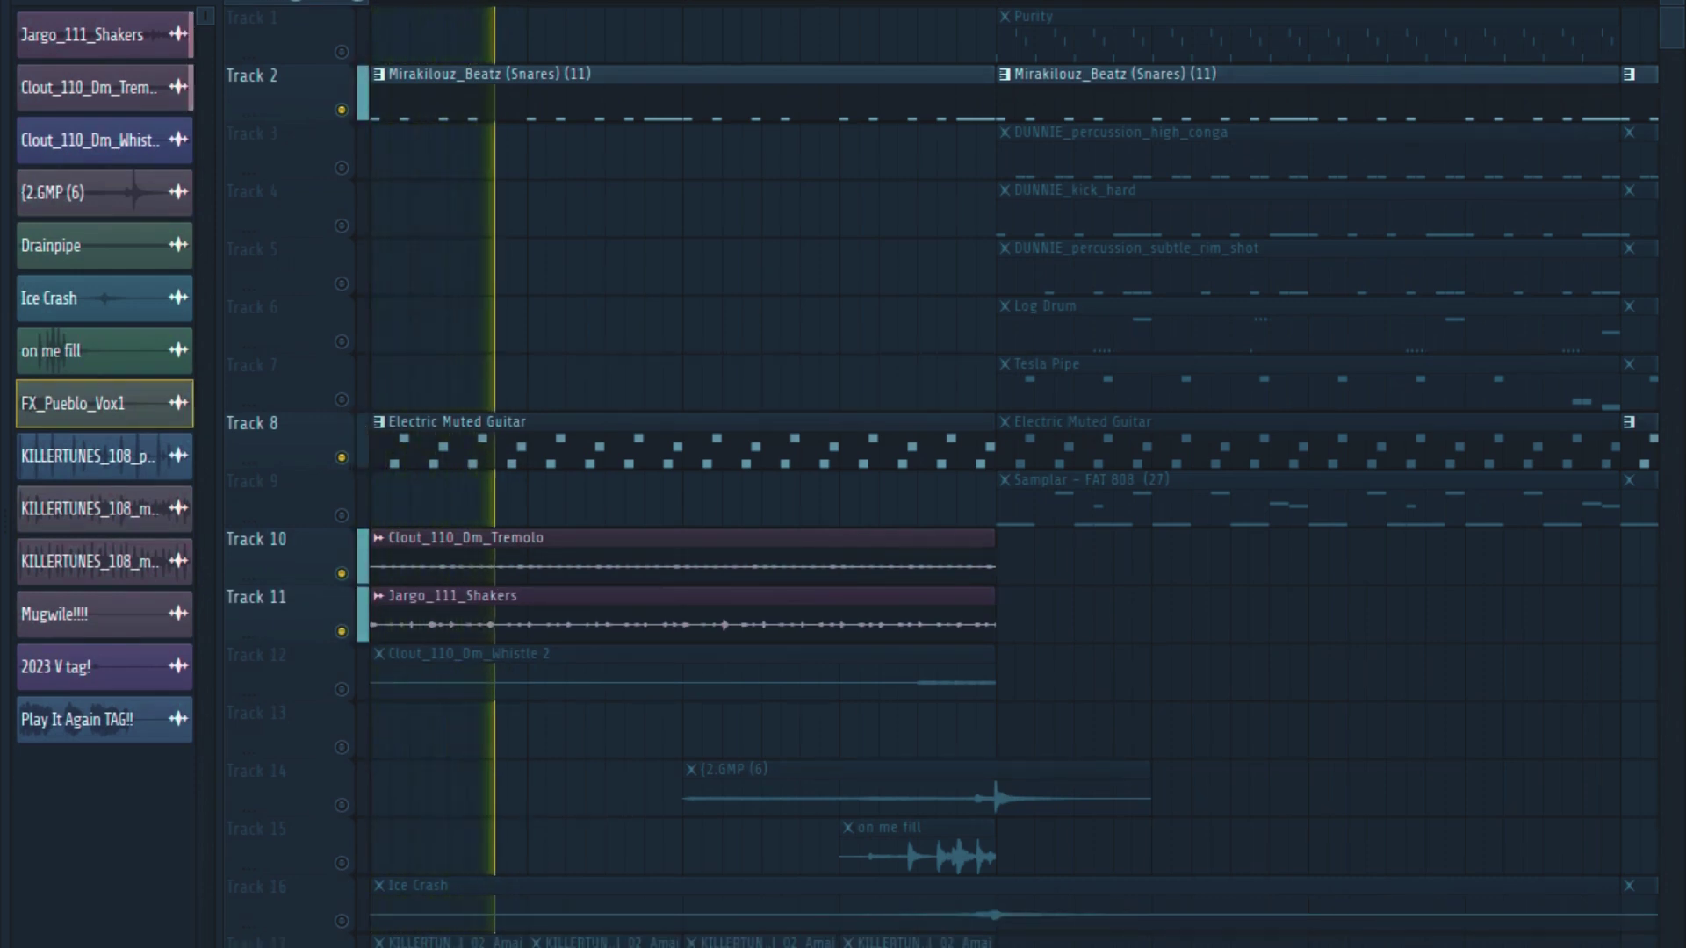
Step: Add Tracks 12, 14 and 15 to the intro playback and inspect the {2.GMP (6) clip's sample settings
{"action": "left_click", "coordinate": [341, 689]}
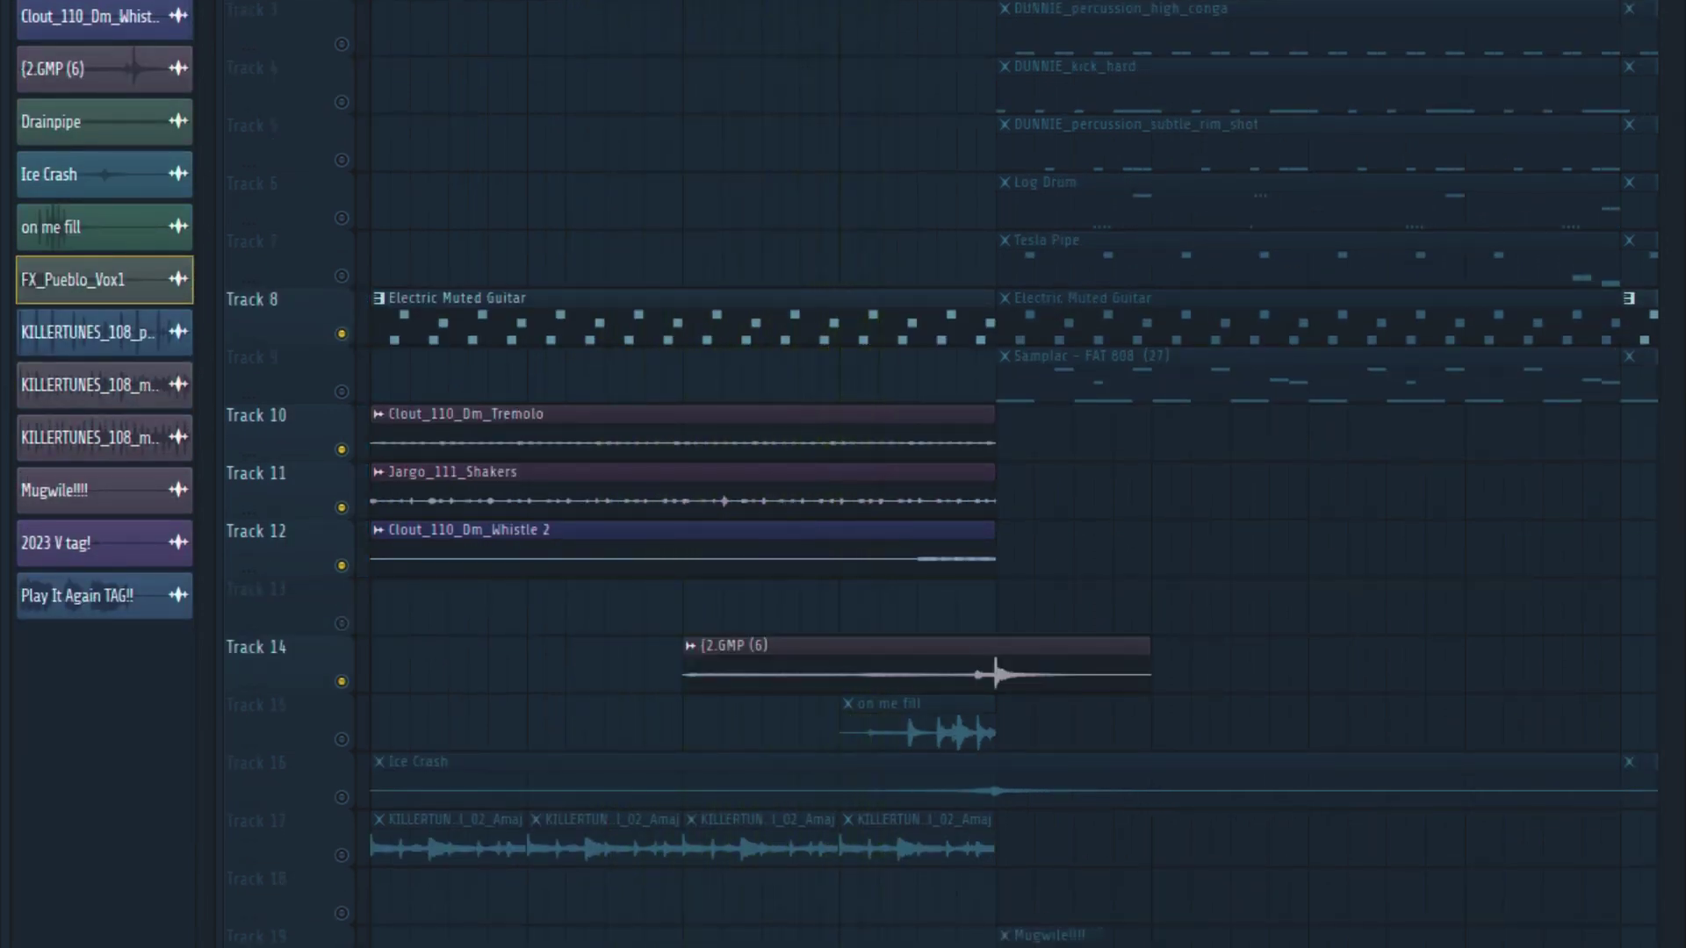
{"action": "key", "text": "space"}
{"action": "double_click", "coordinate": [913, 646]}
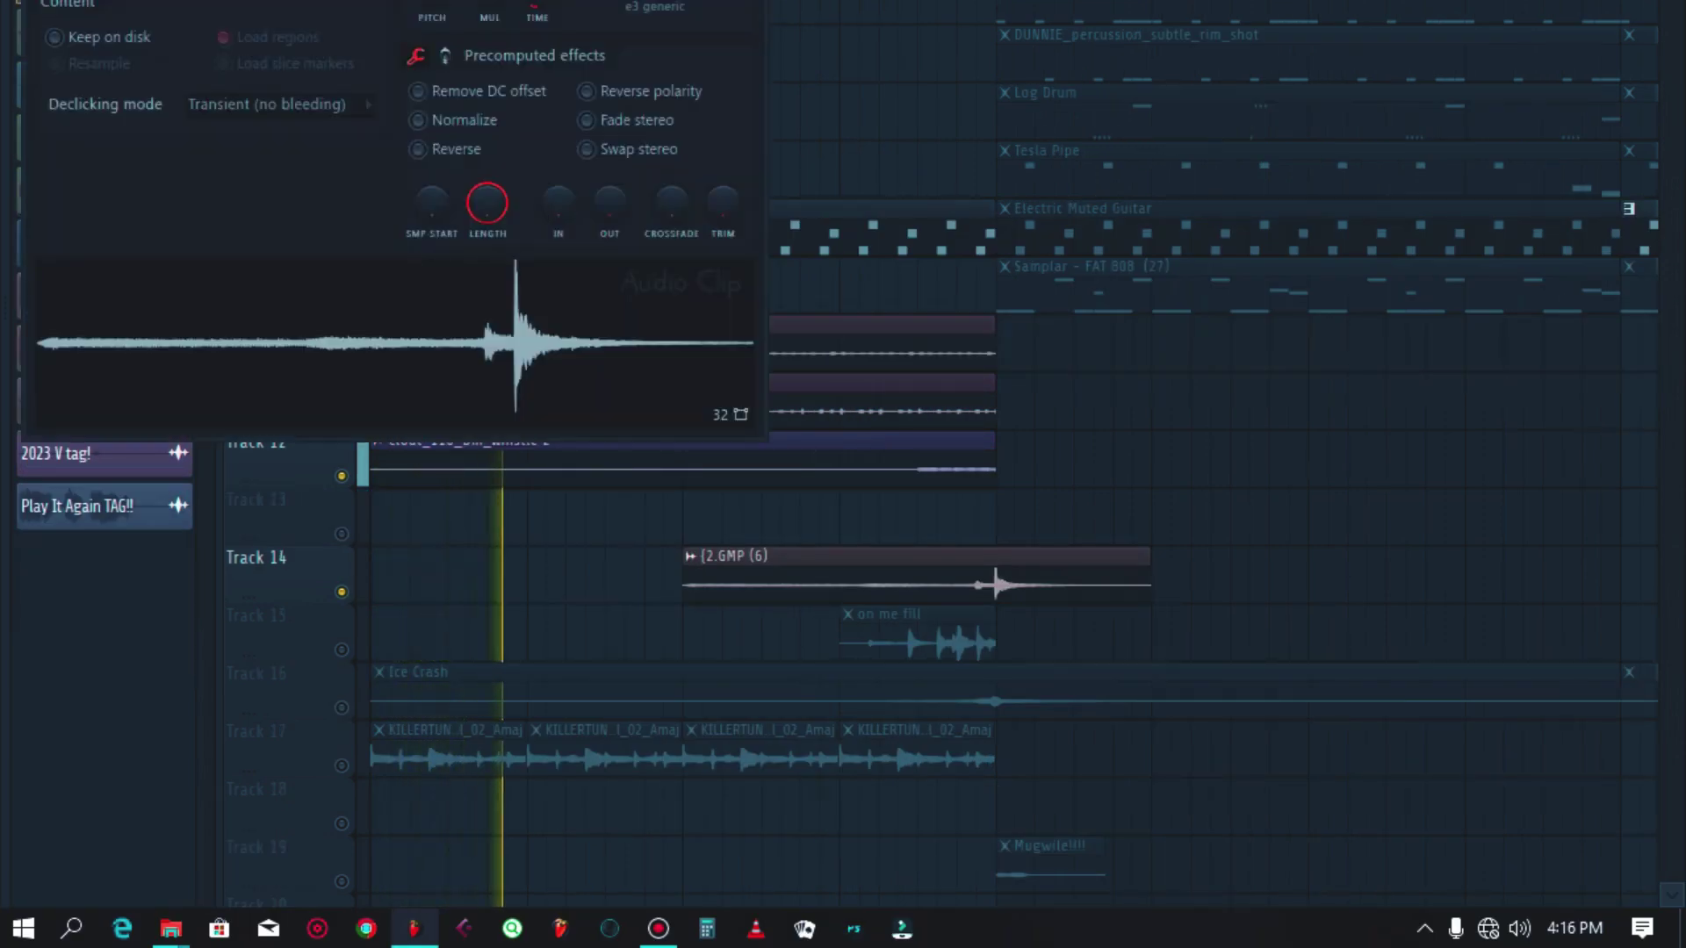
{"action": "left_click", "coordinate": [751, 236]}
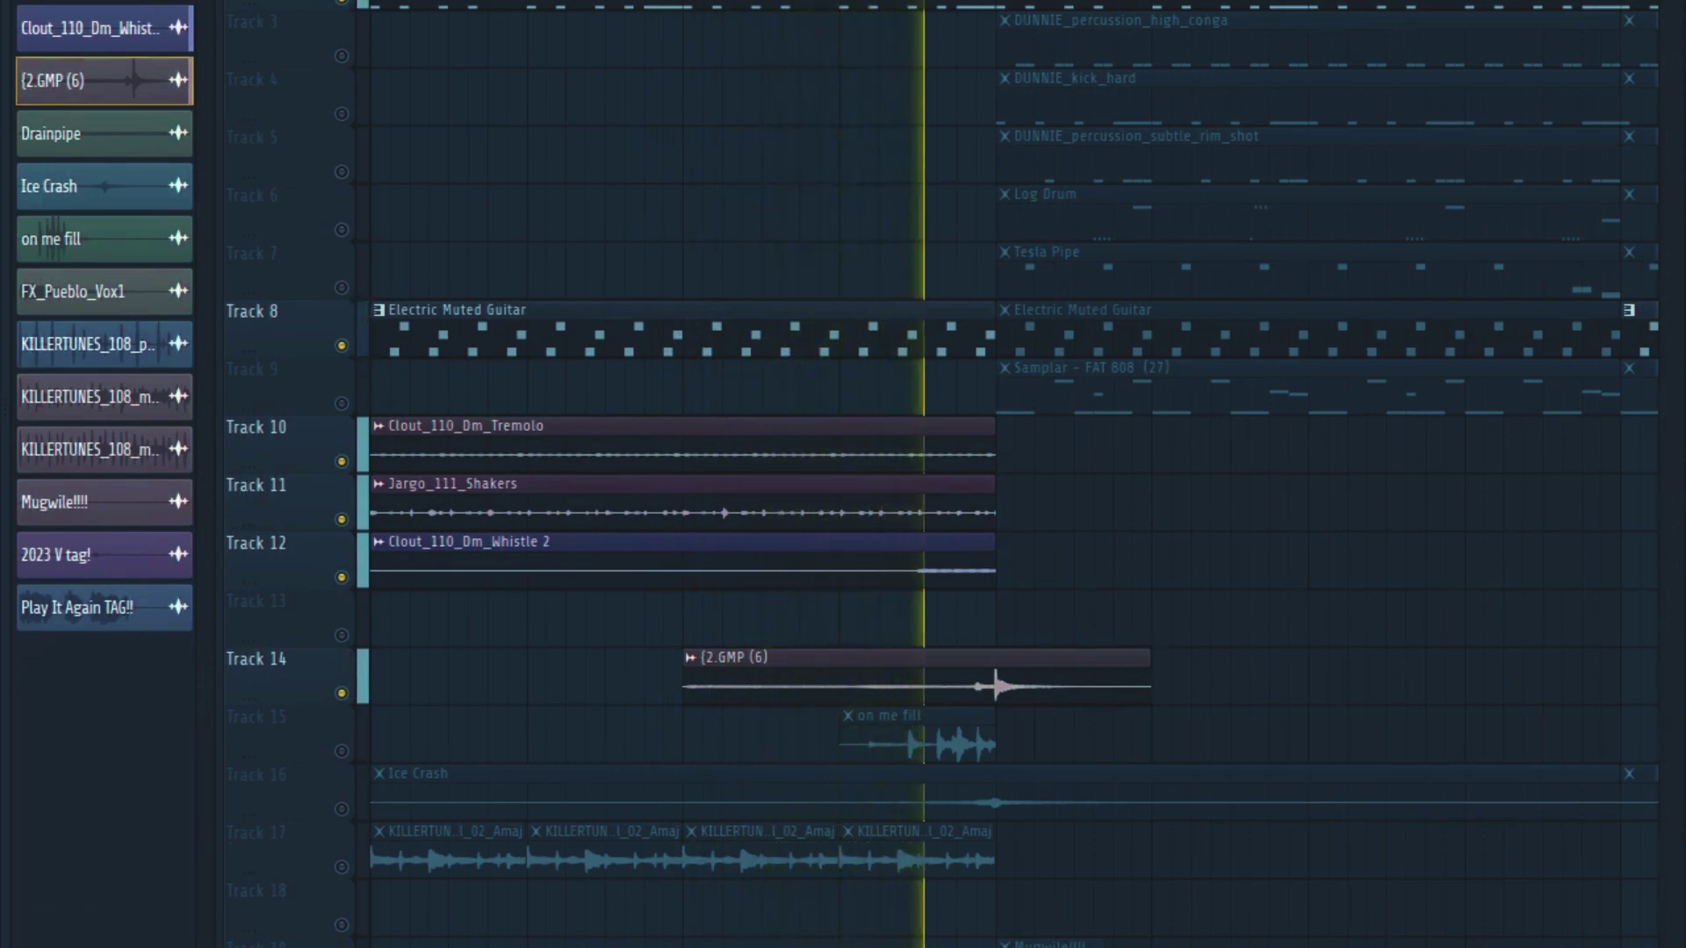
{"action": "key", "text": "space"}
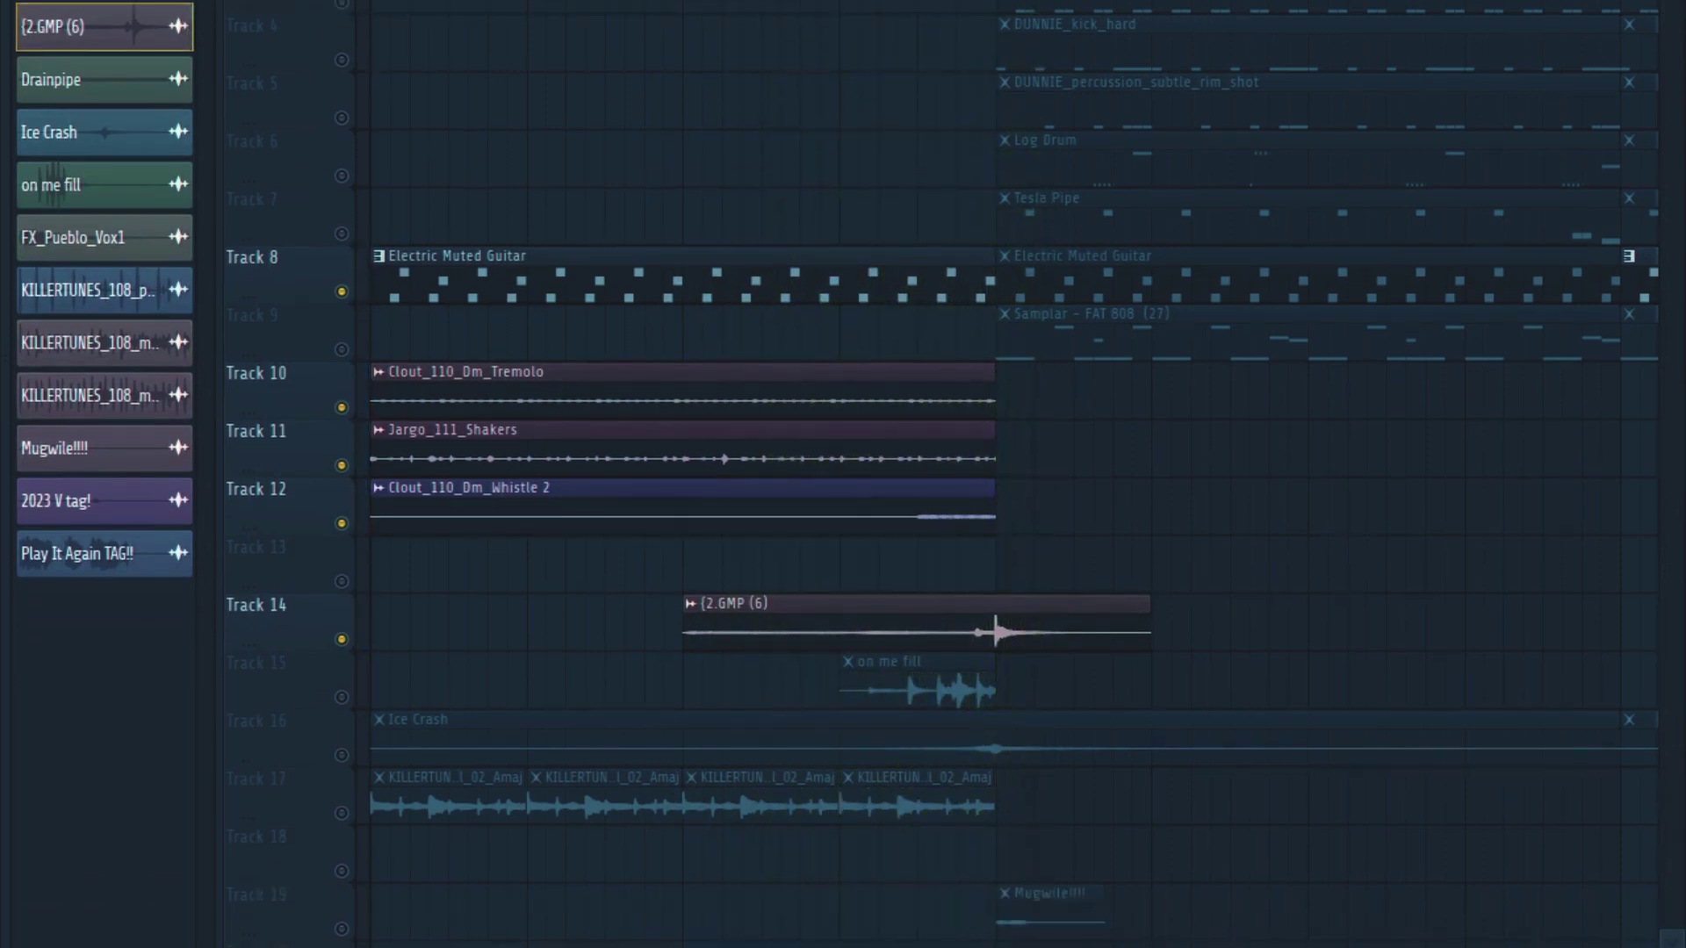
{"action": "key", "text": "space"}
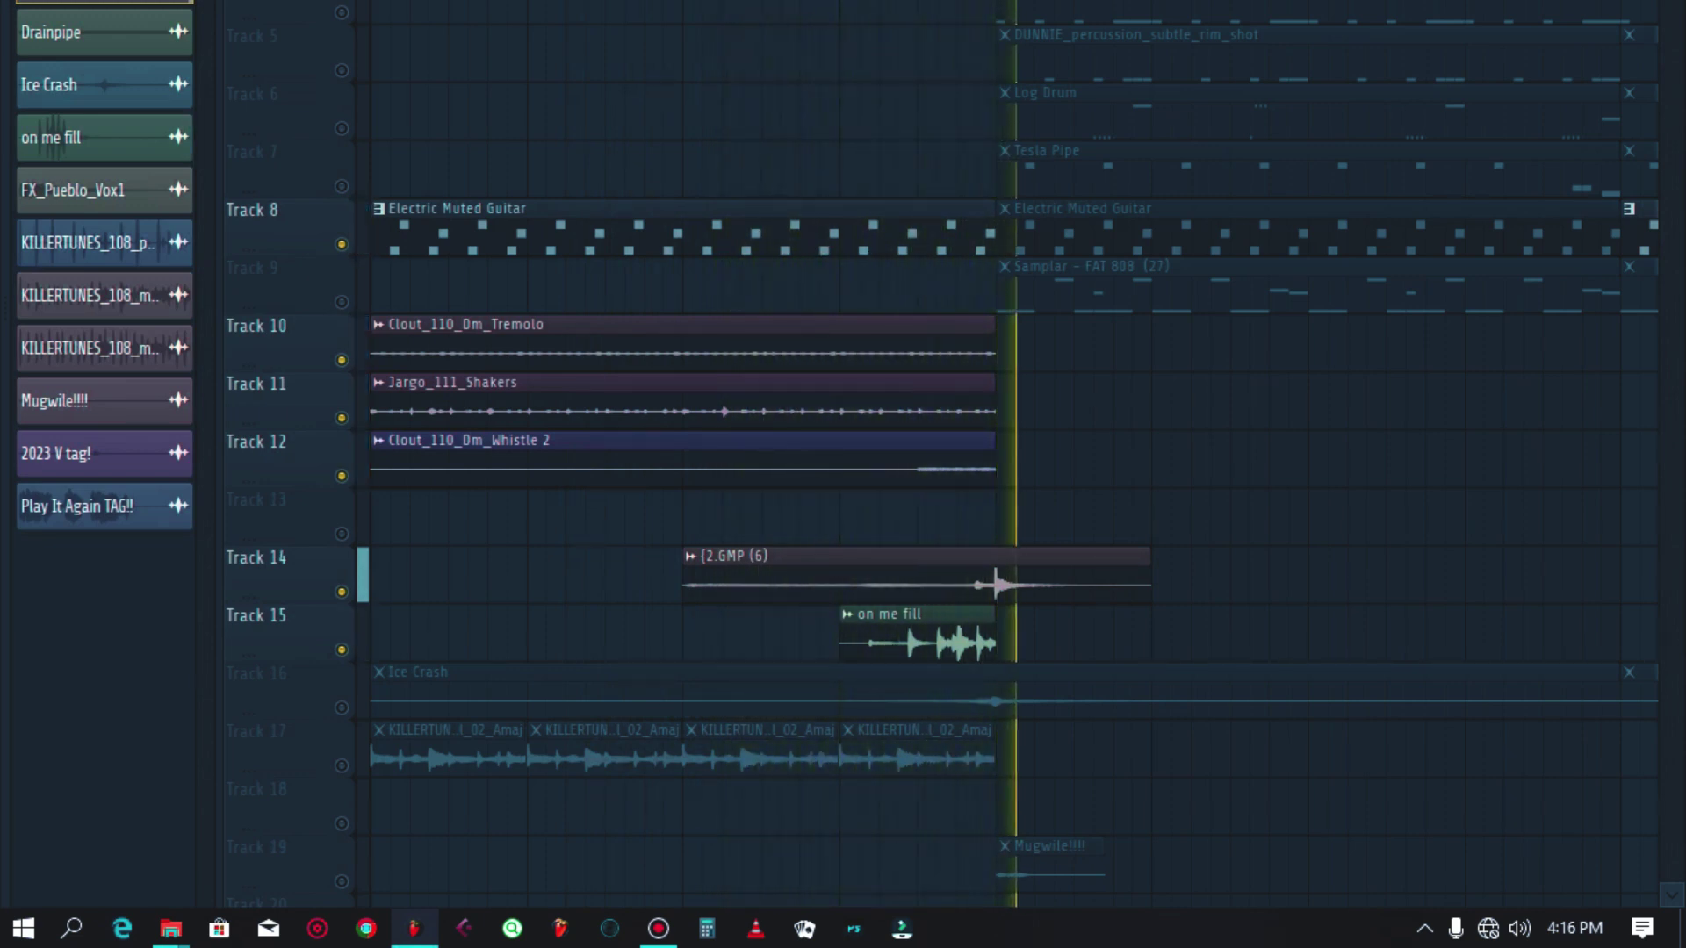
Step: Unmute Track 16 and inspect the Ice Crash clip's sample settings
{"action": "left_click", "coordinate": [342, 707]}
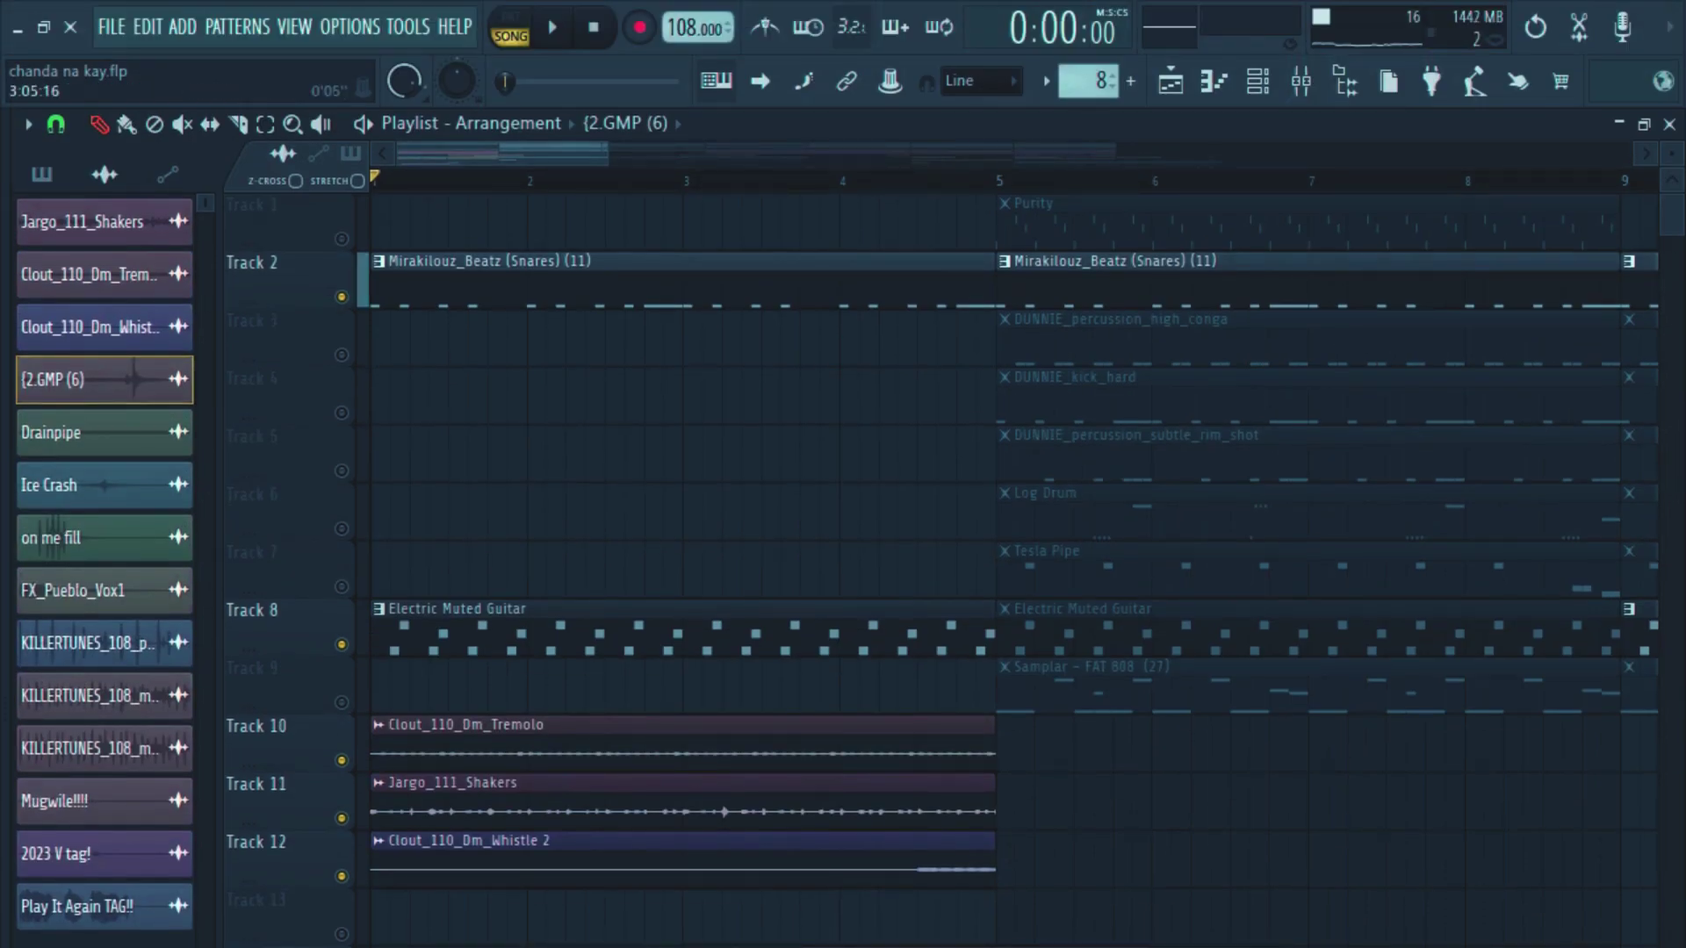
{"action": "scroll", "coordinate": [1014, 562], "scroll_direction": "up", "scroll_amount": 4}
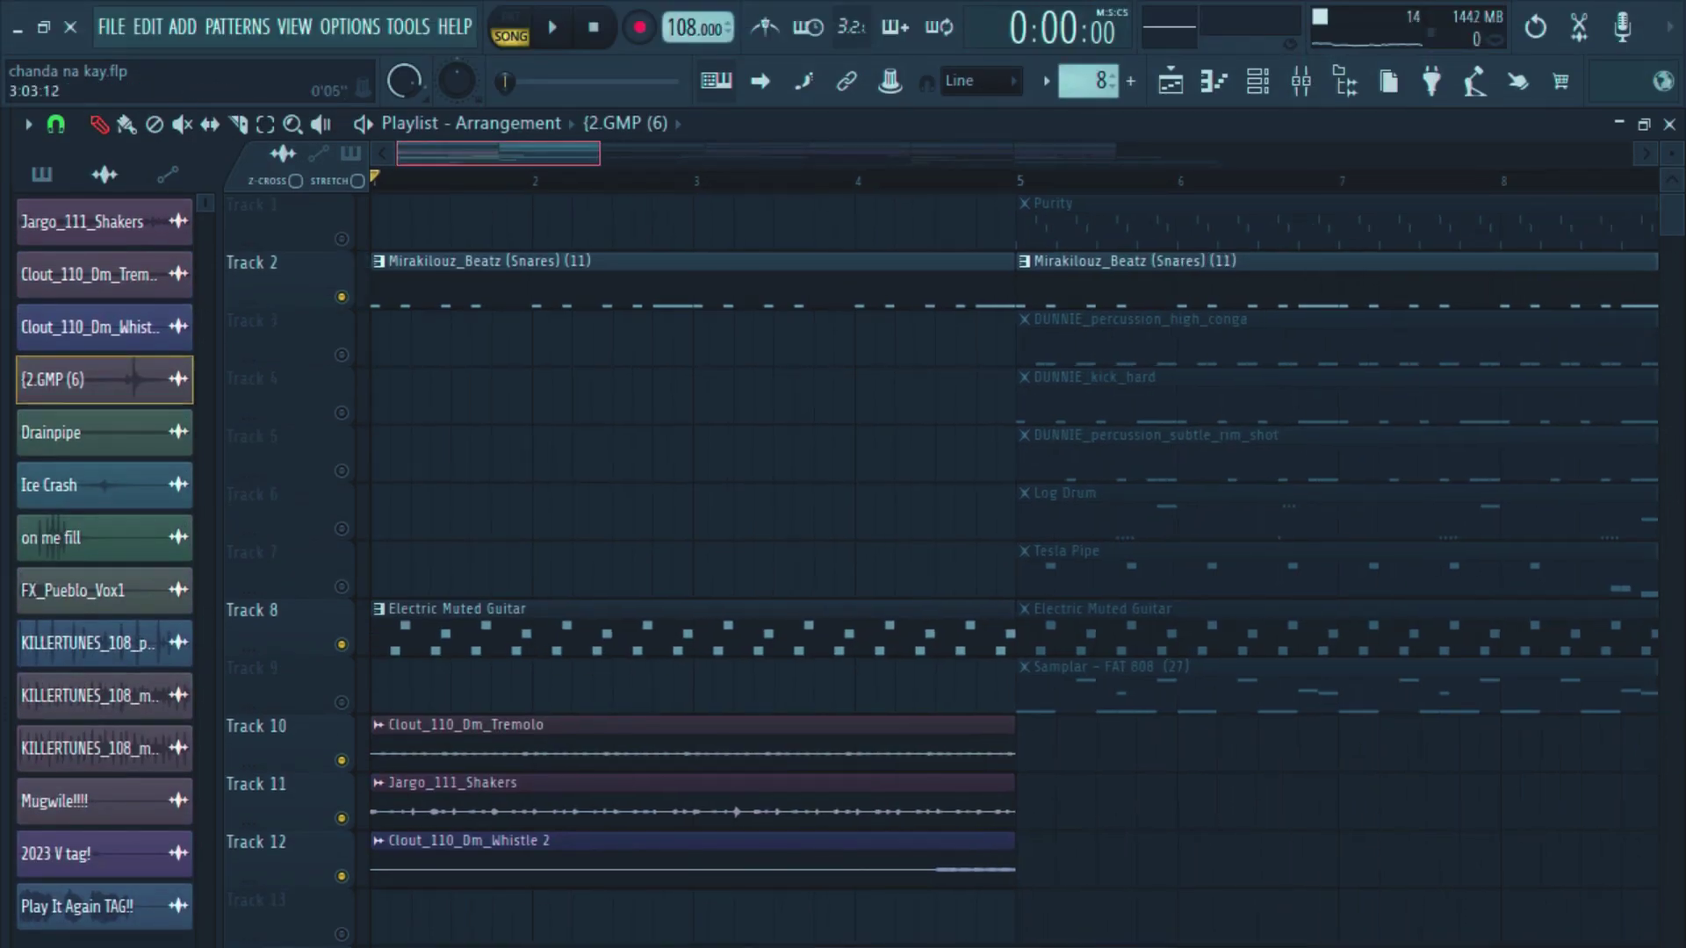
{"action": "scroll", "coordinate": [1014, 562], "scroll_direction": "down", "scroll_amount": 4}
{"action": "mouse_move", "coordinate": [622, 154]}
{"action": "left_mouse_down"}
{"action": "mouse_move", "coordinate": [581, 153]}
{"action": "mouse_move", "coordinate": [624, 154]}
{"action": "left_mouse_up"}
{"action": "double_click", "coordinate": [940, 701]}
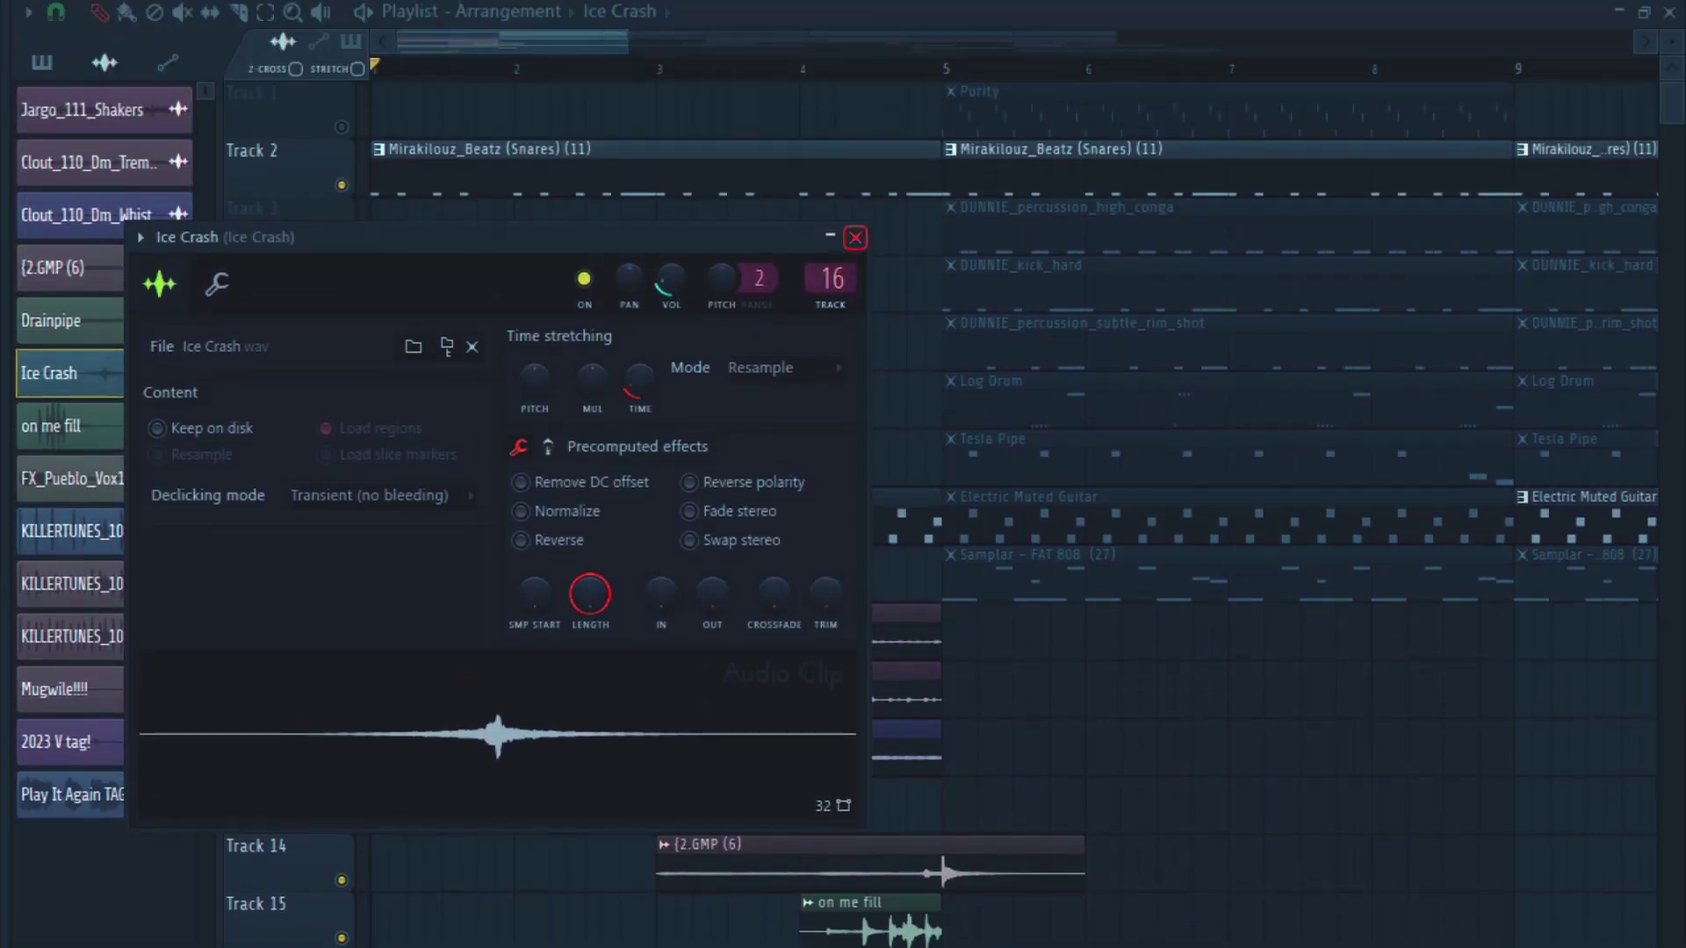
{"action": "left_click", "coordinate": [856, 238]}
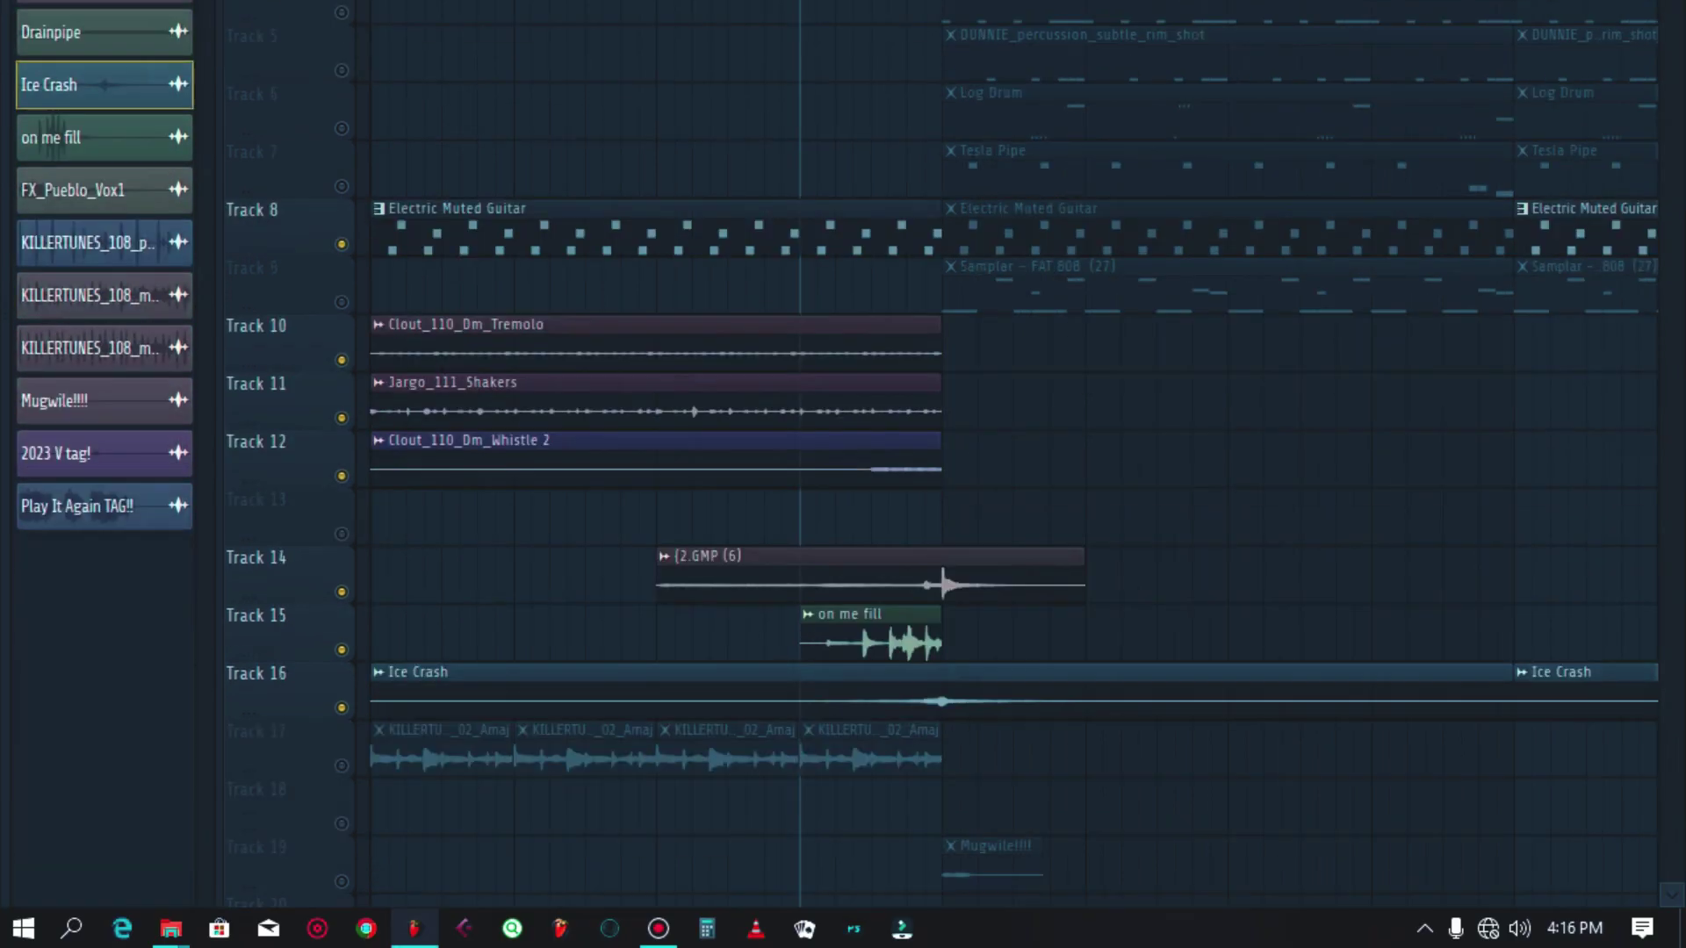
Step: Solo Track 16, audition Ice Crash from bar 4, and take the track out of solo
{"action": "right_click", "coordinate": [341, 707]}
{"action": "key", "text": "space"}
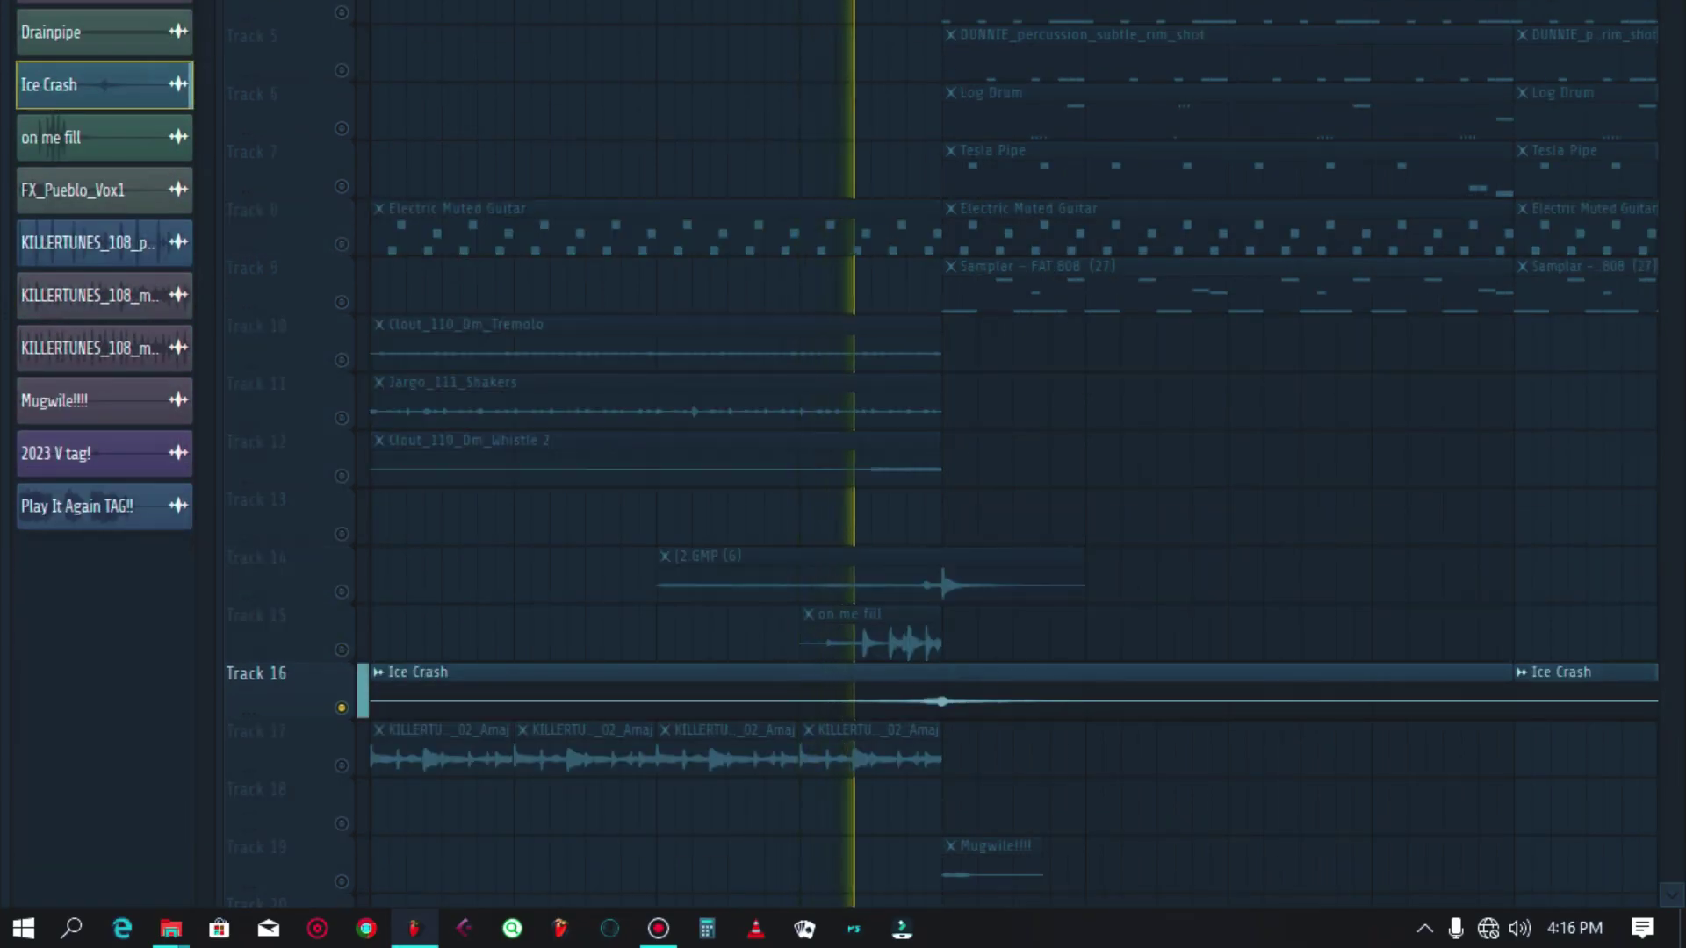
{"action": "key", "text": "space"}
{"action": "right_click", "coordinate": [341, 708]}
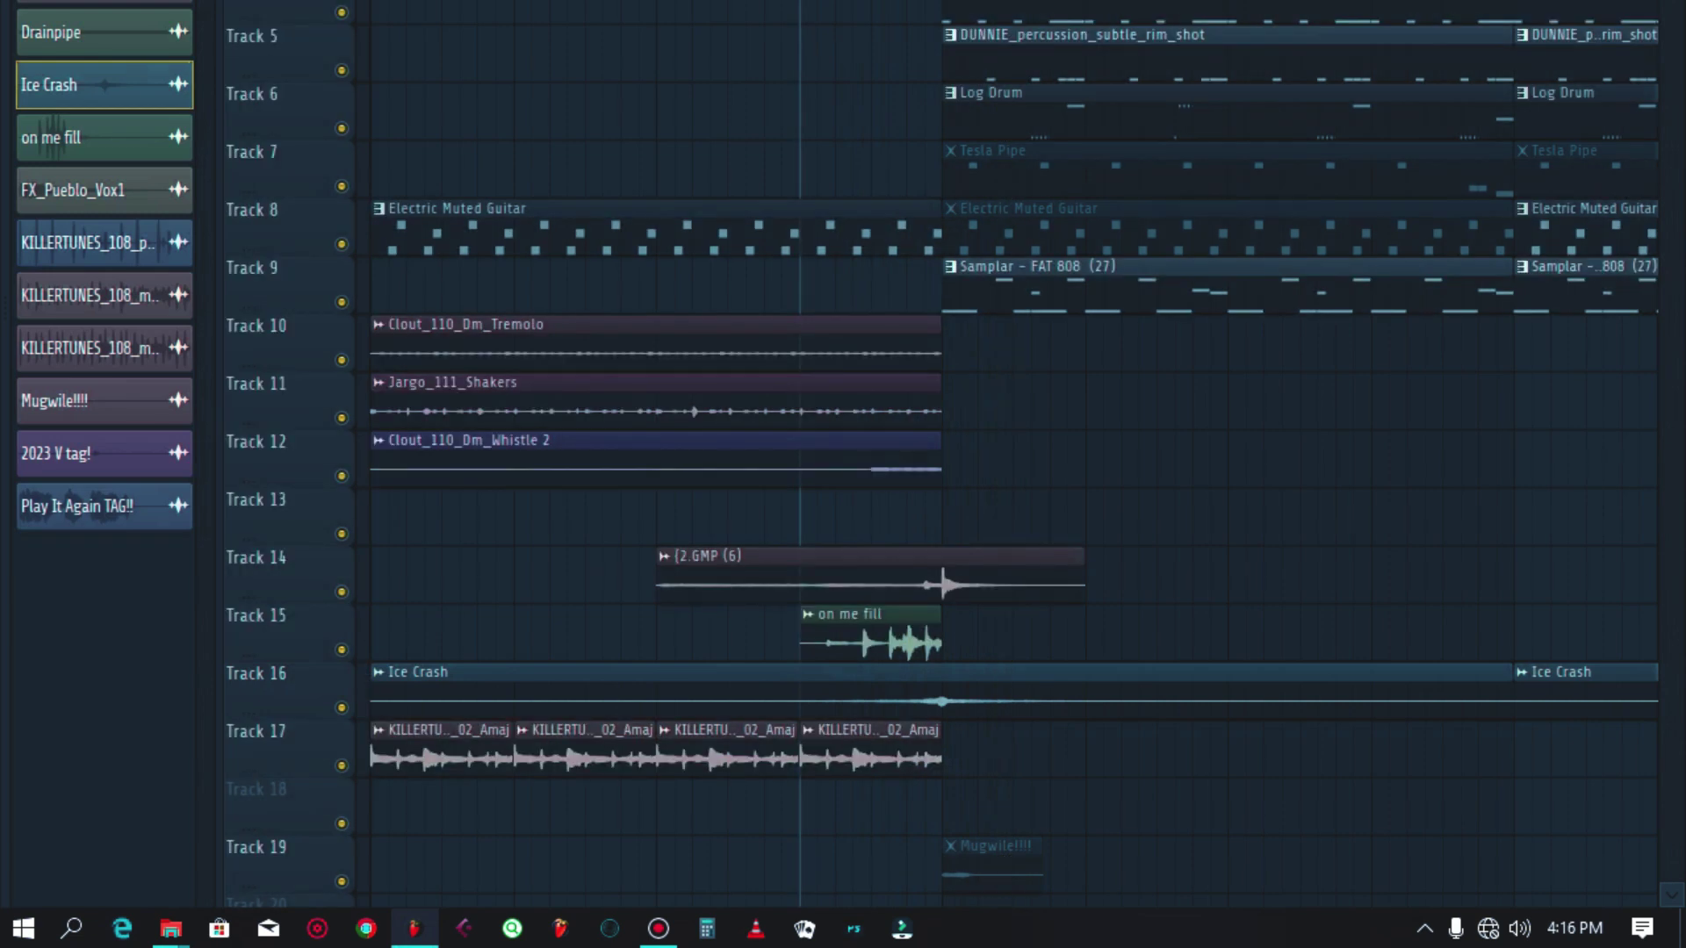
Step: Mute Track 17 and audition the remaining tracks from bar 4
{"action": "left_click", "coordinate": [341, 766]}
{"action": "key", "text": "space"}
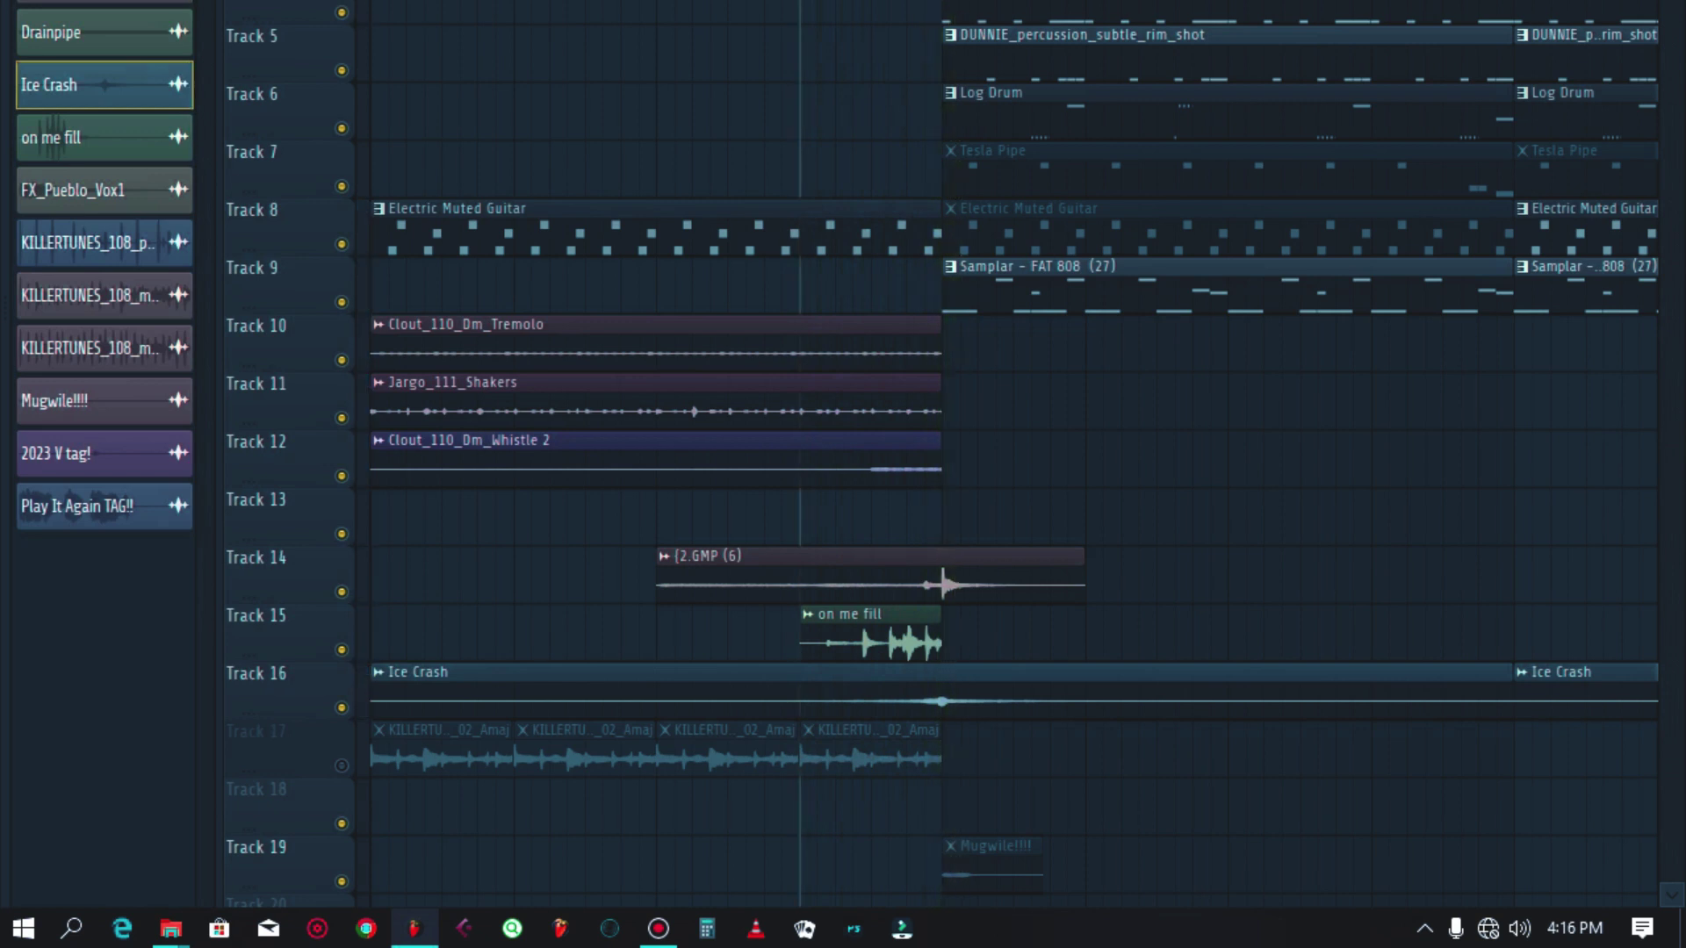
{"action": "key", "text": "space"}
Step: Solo Track 17, audition its KILLERTUNES loop from bar 1, and look over the tracks below it
{"action": "left_click_drag", "start_coordinate": [512, 153], "coordinate": [1005, 154]}
{"action": "scroll", "coordinate": [1010, 562], "scroll_direction": "left", "scroll_amount": 15}
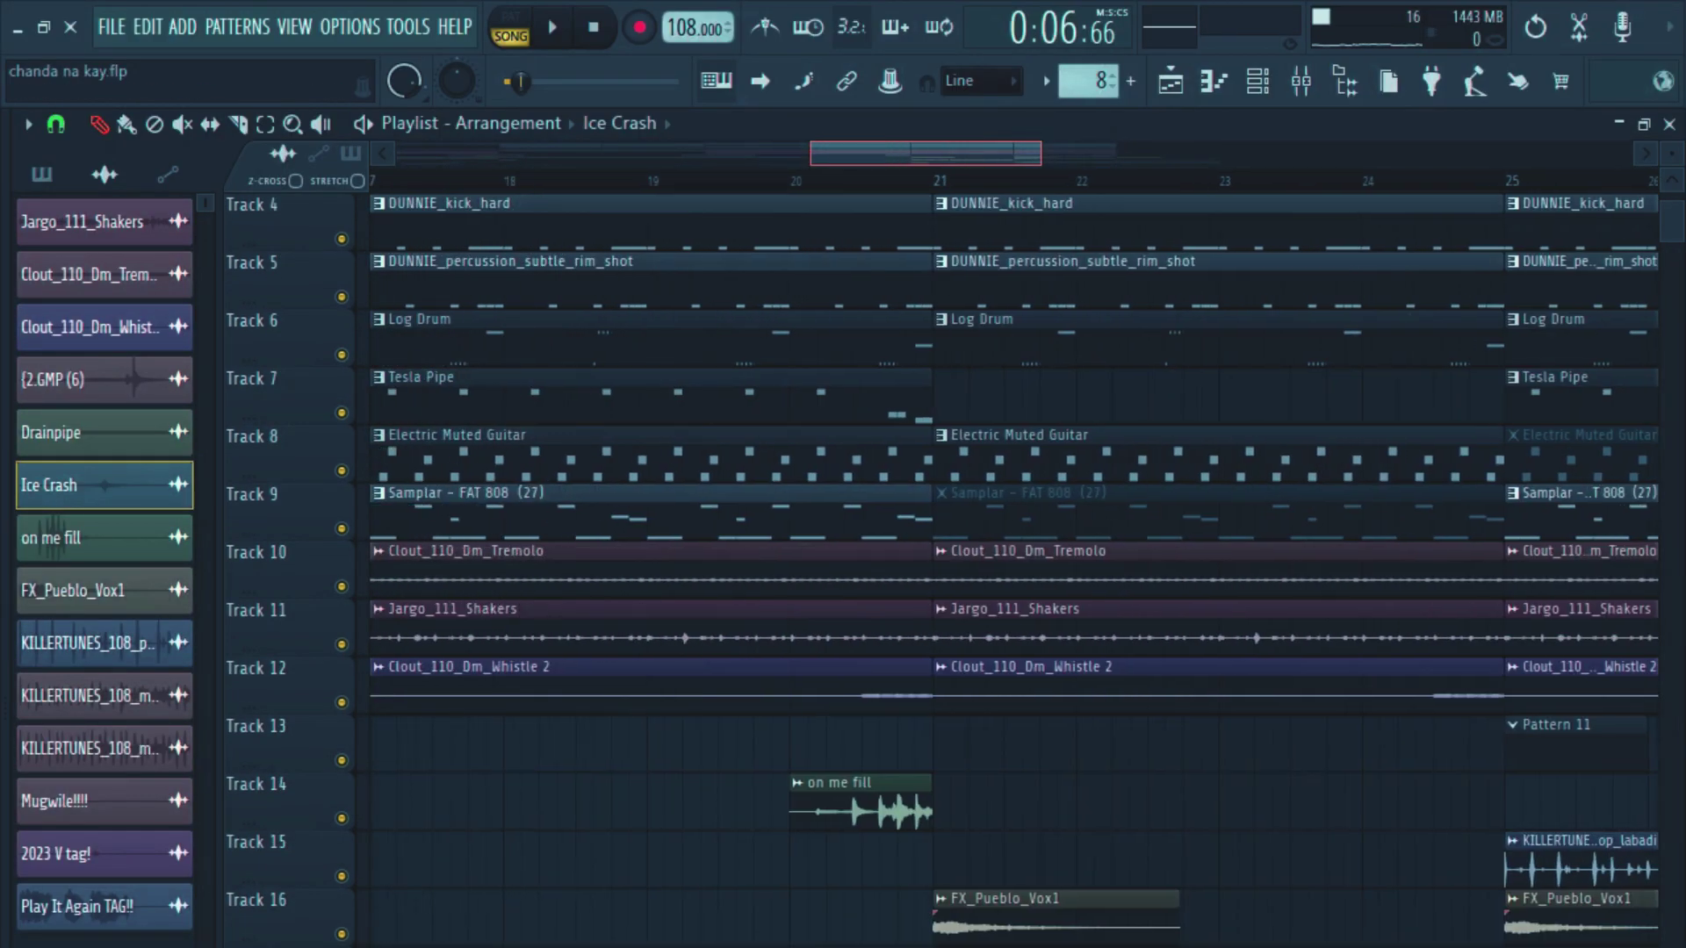
{"action": "left_click_drag", "start_coordinate": [387, 180], "coordinate": [371, 180]}
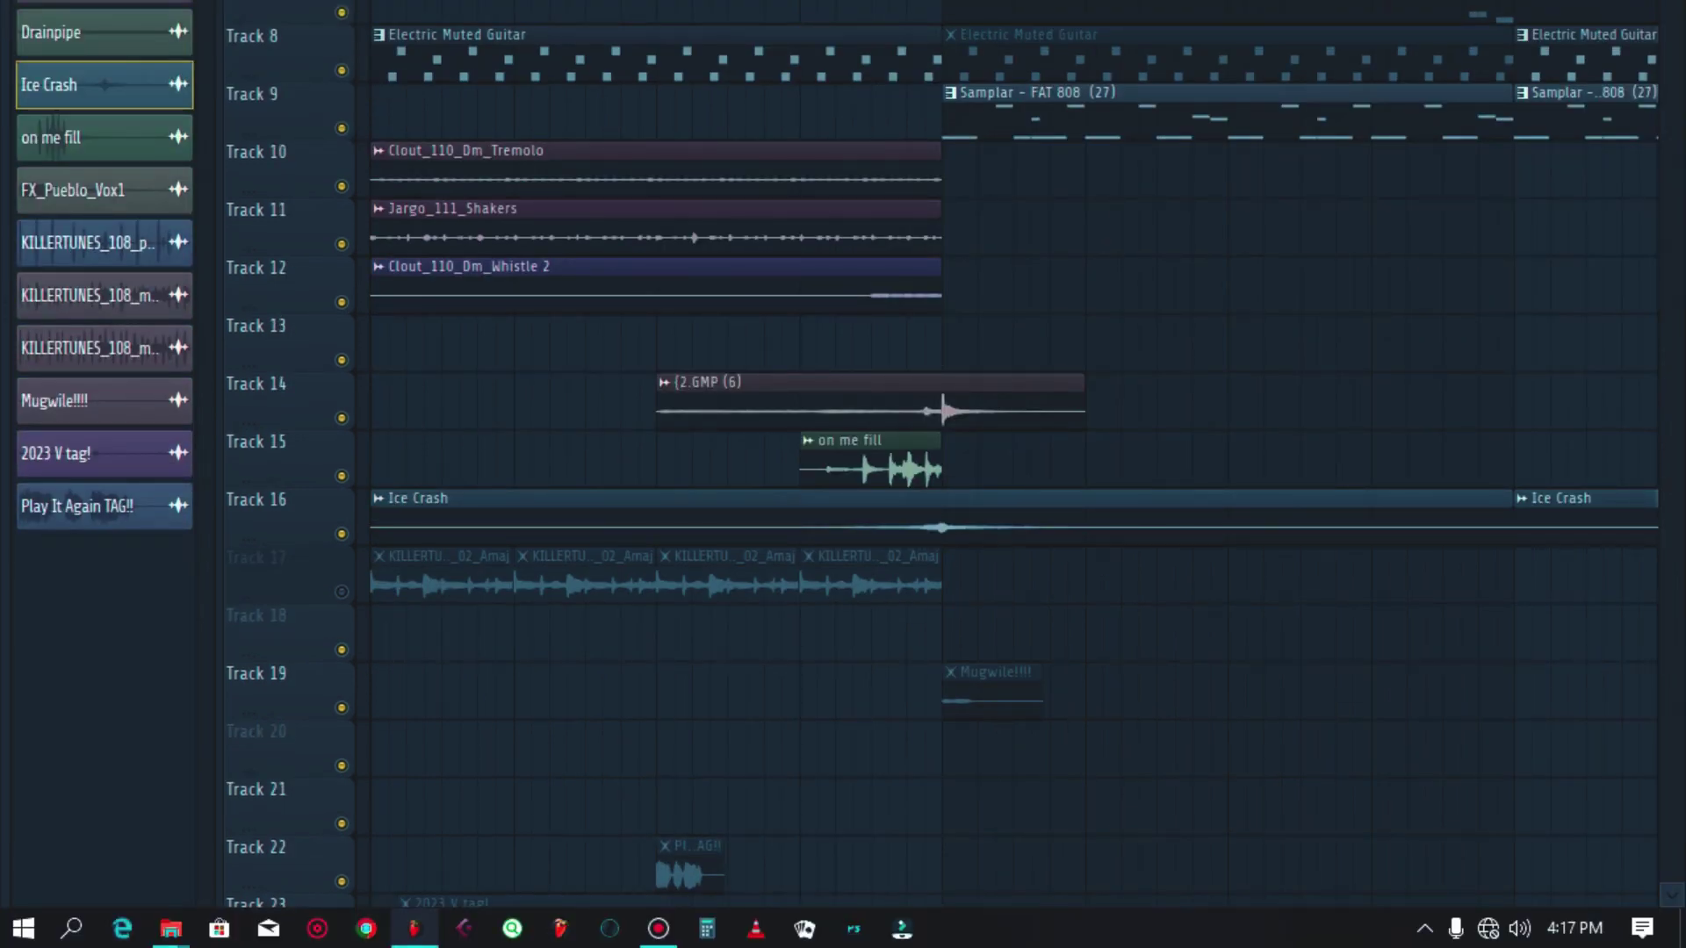
{"action": "right_click", "coordinate": [341, 592]}
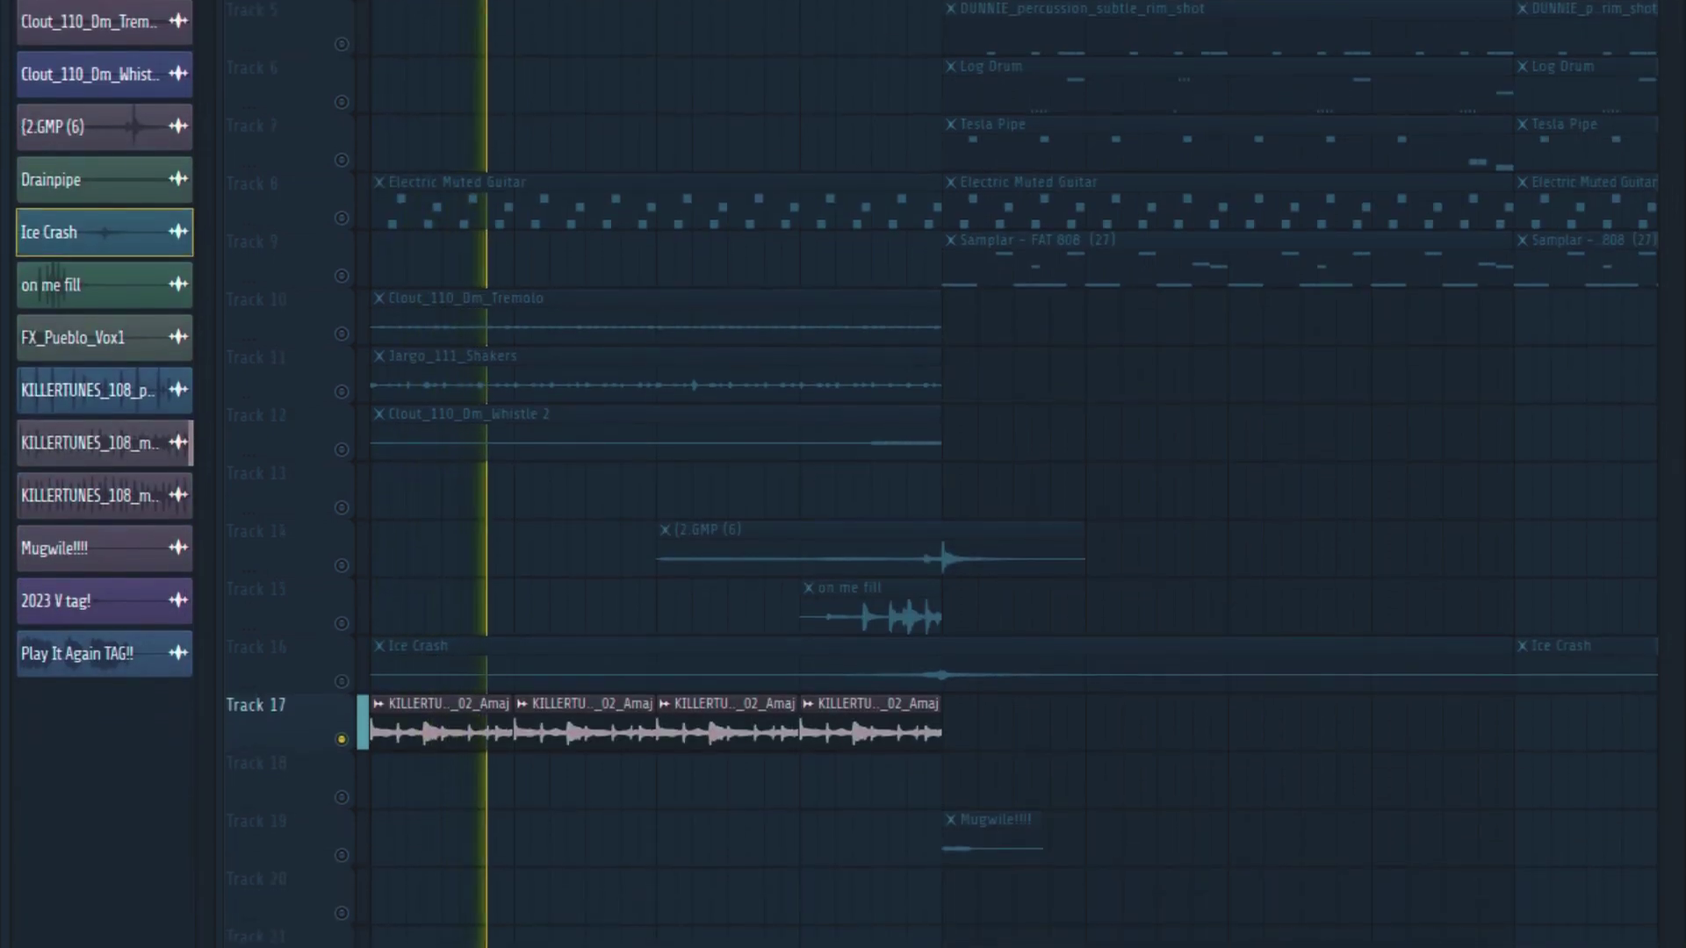
{"action": "scroll", "coordinate": [942, 474], "scroll_direction": "down", "scroll_amount": 4}
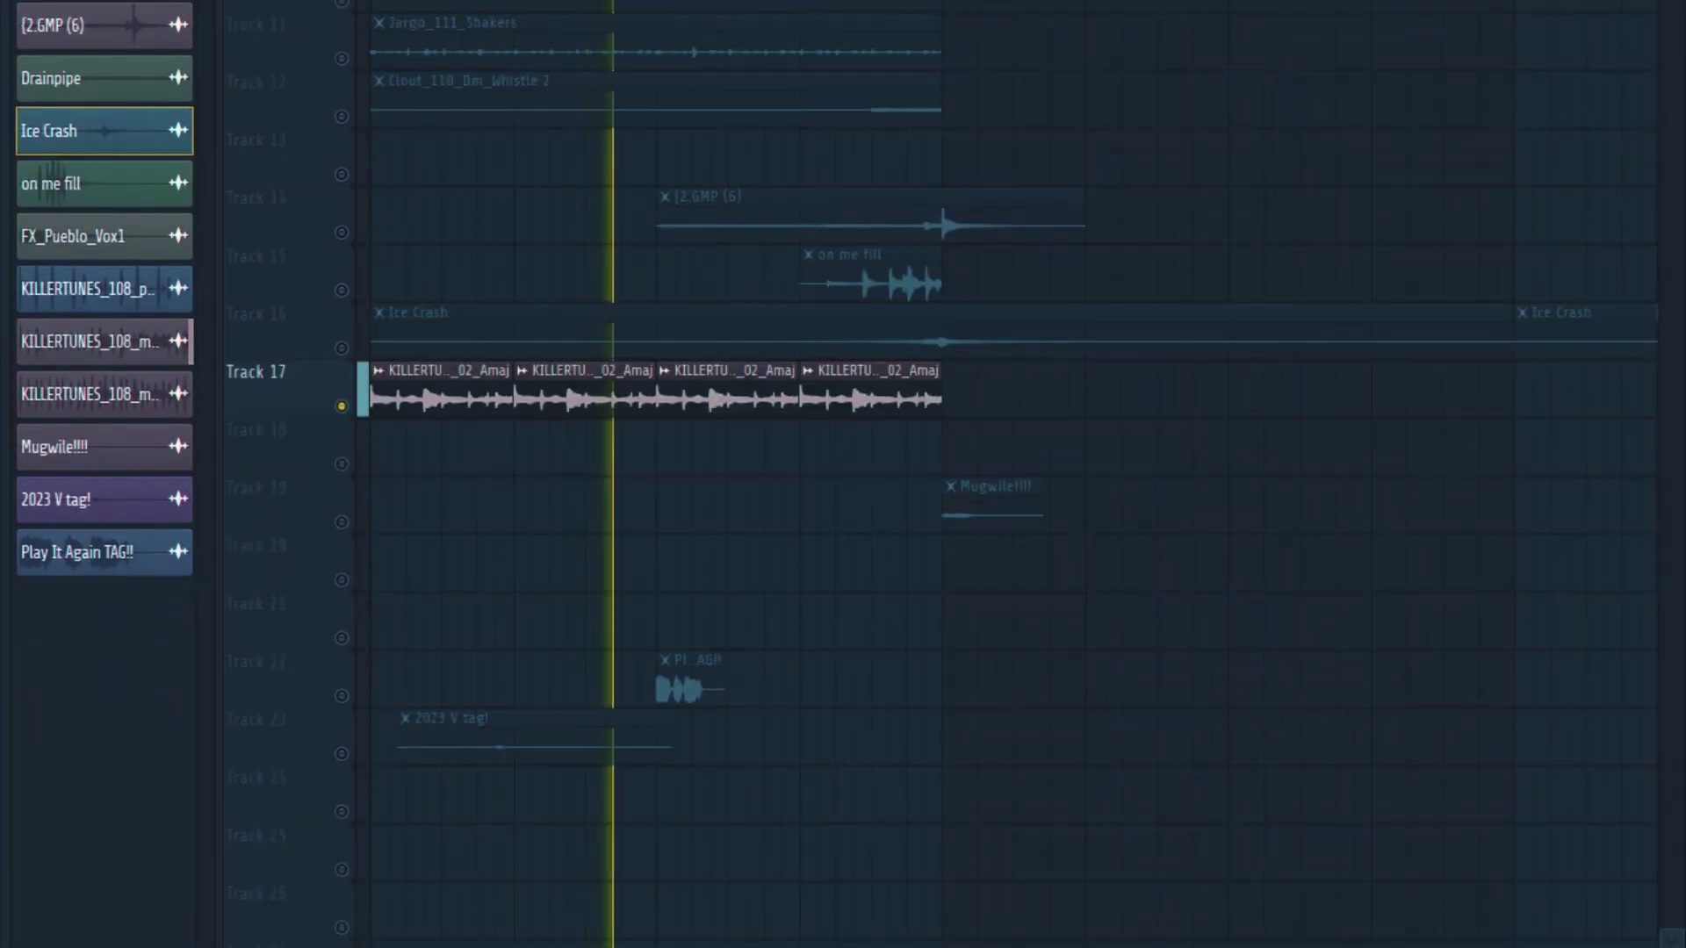
Step: Stop the Track 17 audition and take the track out of solo so the other tracks are active again
{"action": "scroll", "coordinate": [1010, 474], "scroll_direction": "up", "scroll_amount": 2}
{"action": "scroll", "coordinate": [1010, 474], "scroll_direction": "up", "scroll_amount": 2}
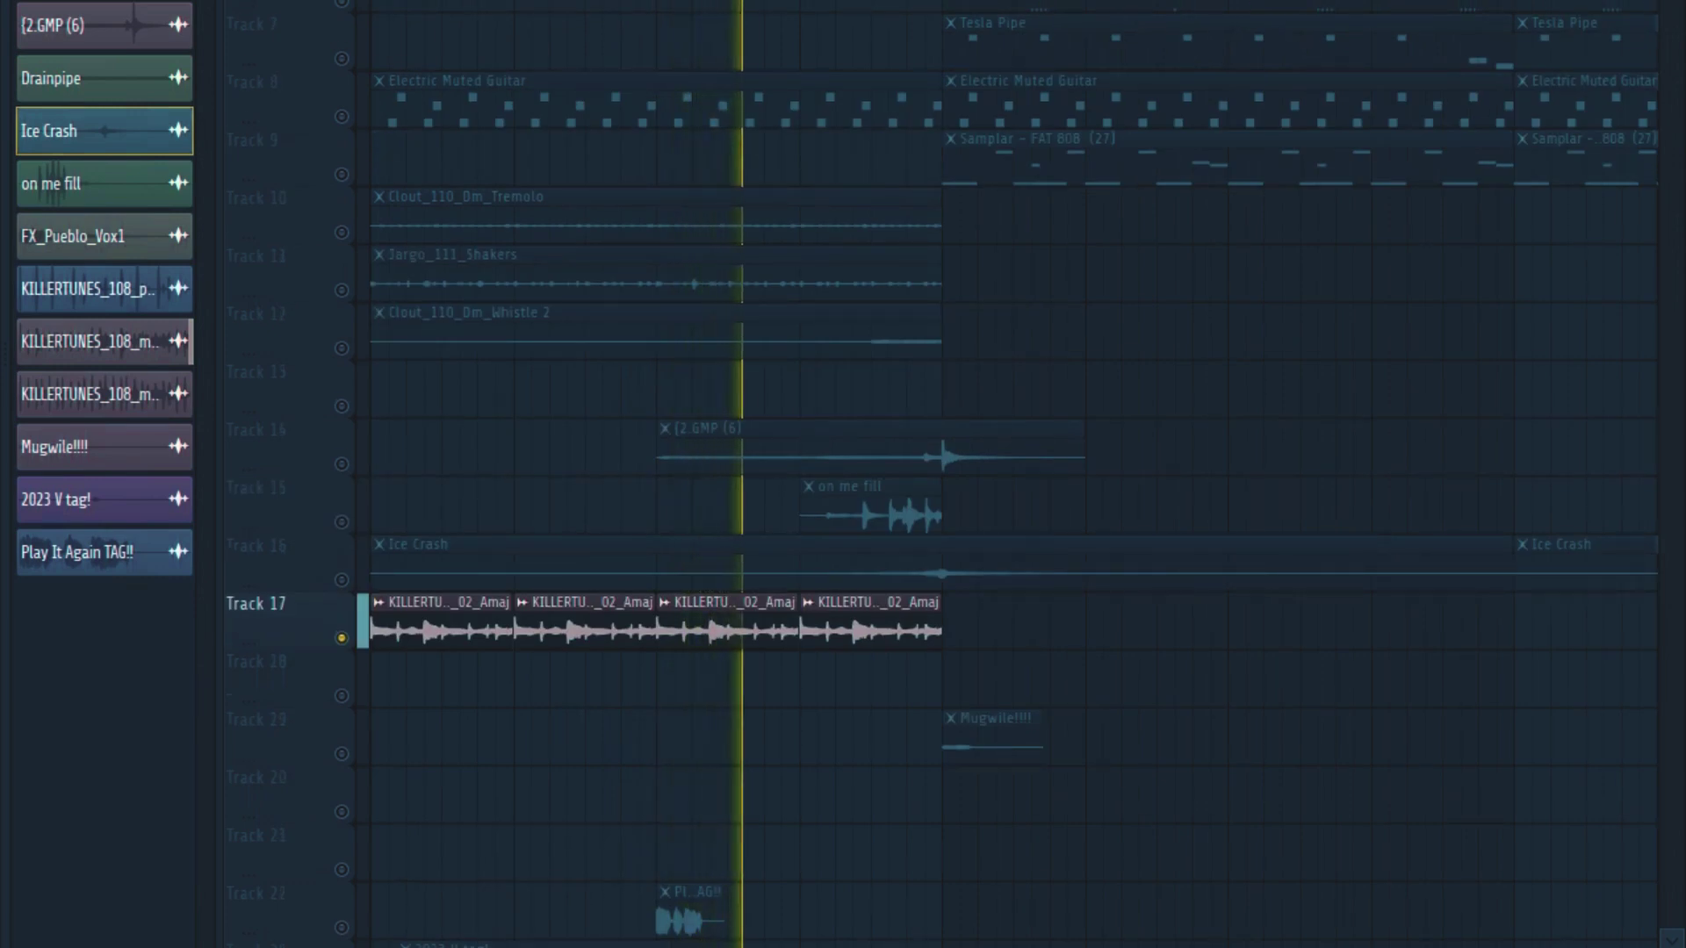
{"action": "key", "text": "space"}
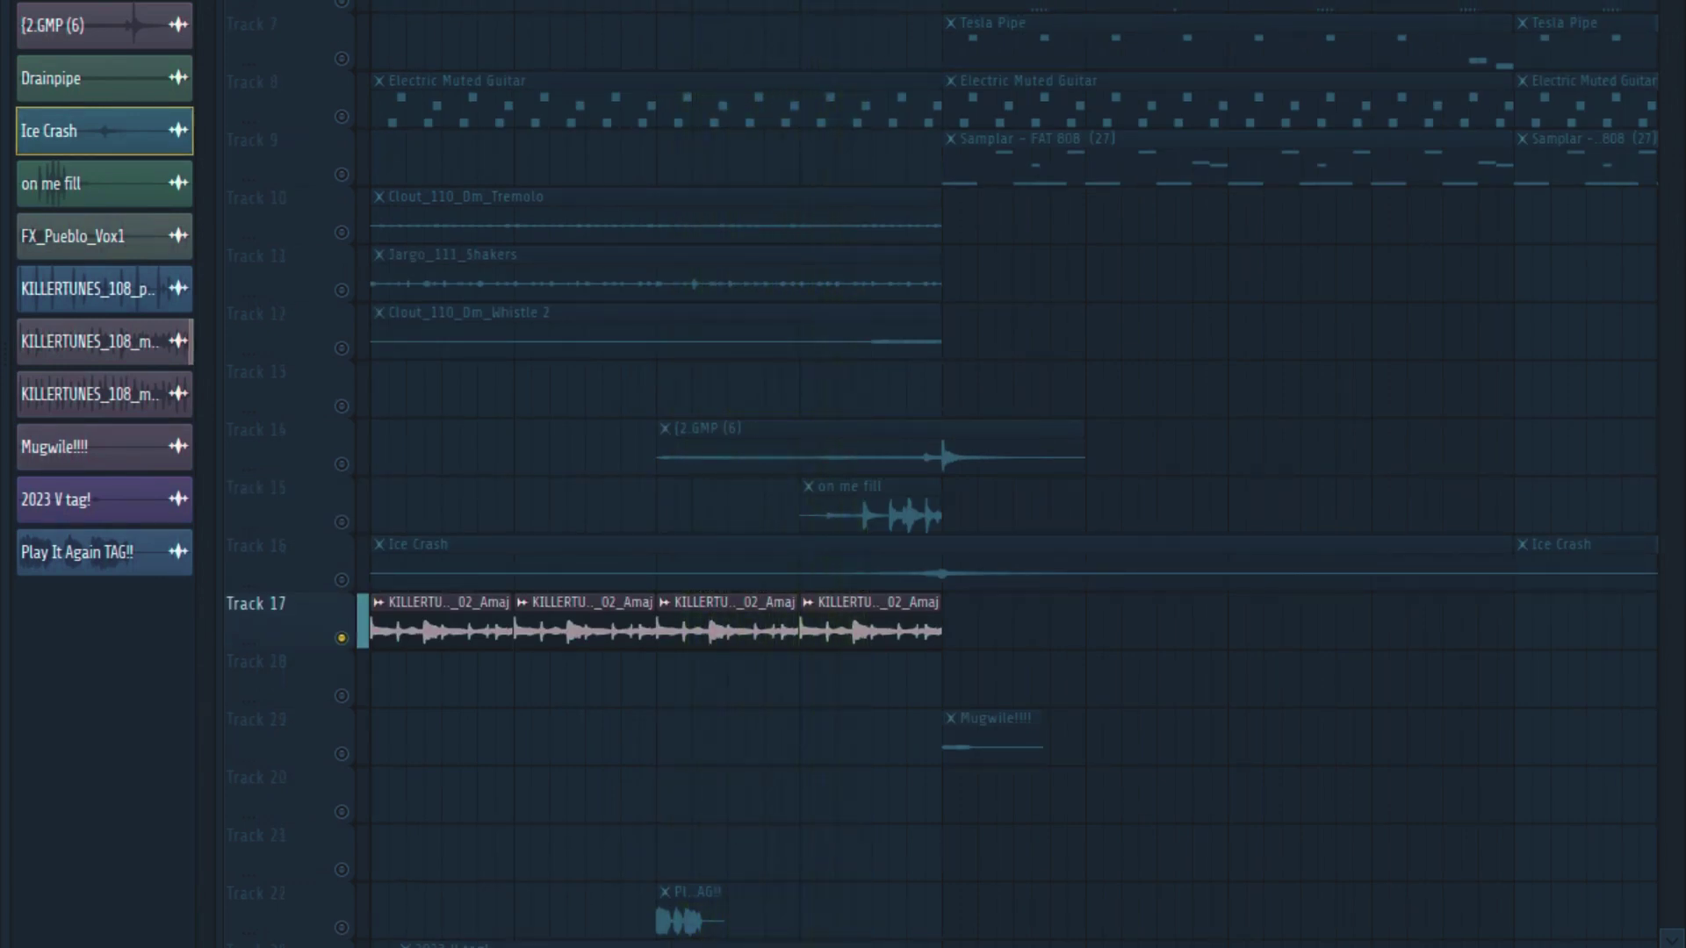
{"action": "right_click", "coordinate": [341, 638]}
Step: Audition the intro tracks together past bar 5, stop playback, and return to the upper tracks of the arrangement
{"action": "key", "text": "space"}
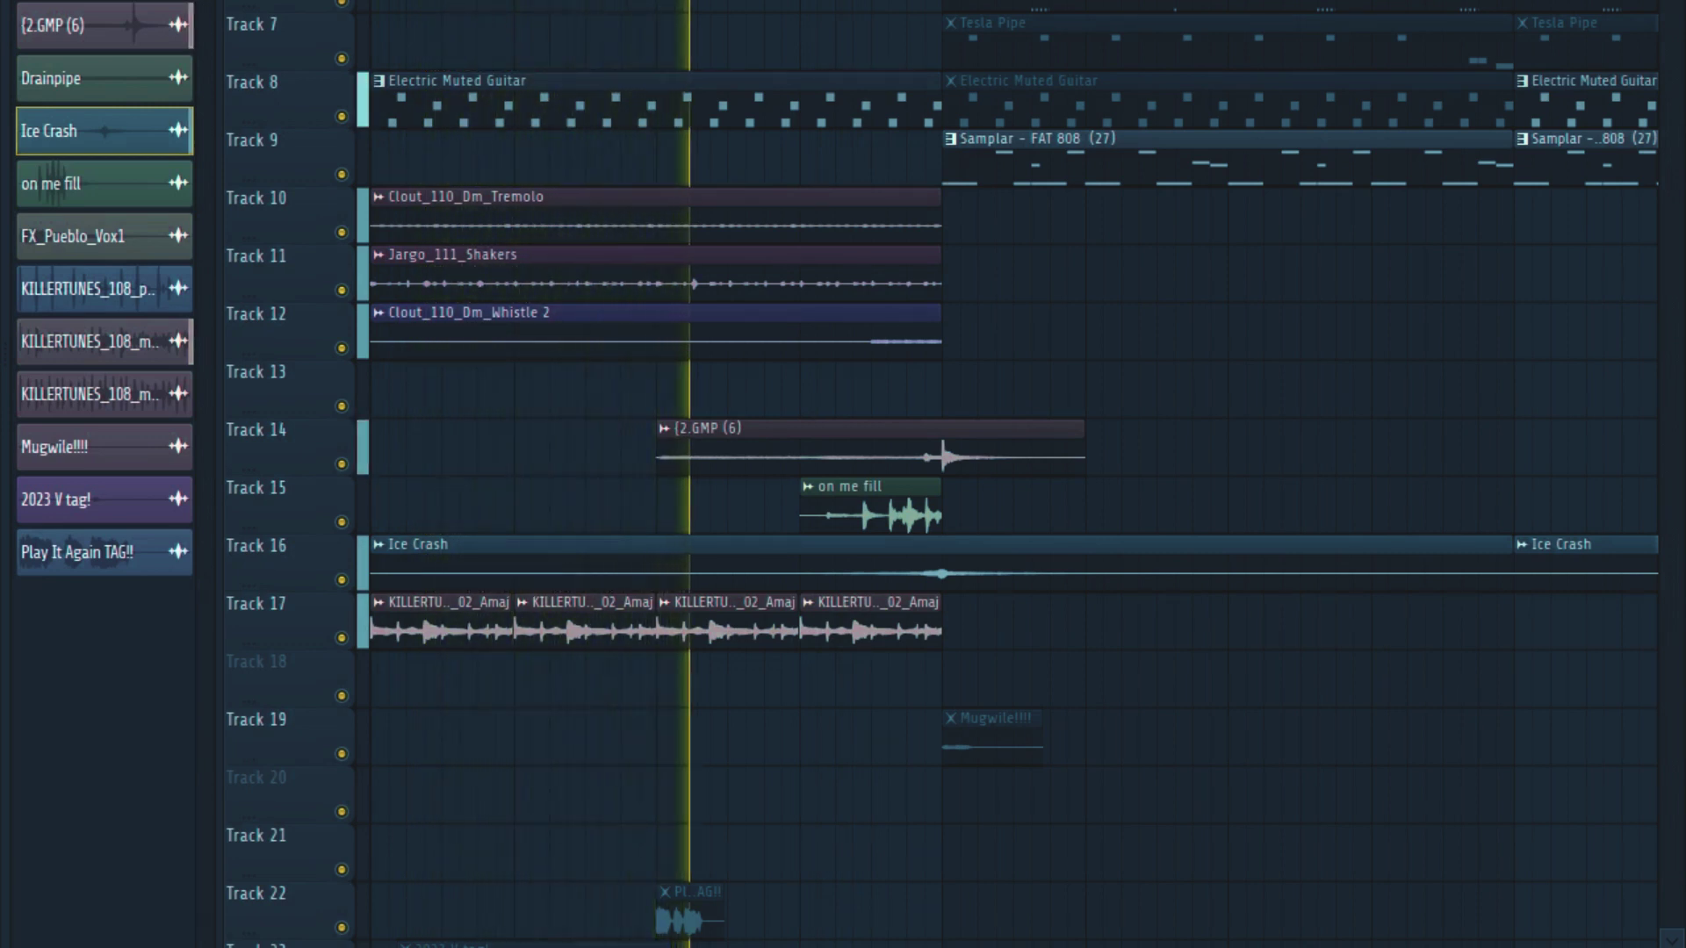
{"action": "scroll", "coordinate": [1006, 521], "scroll_direction": "down", "scroll_amount": 1}
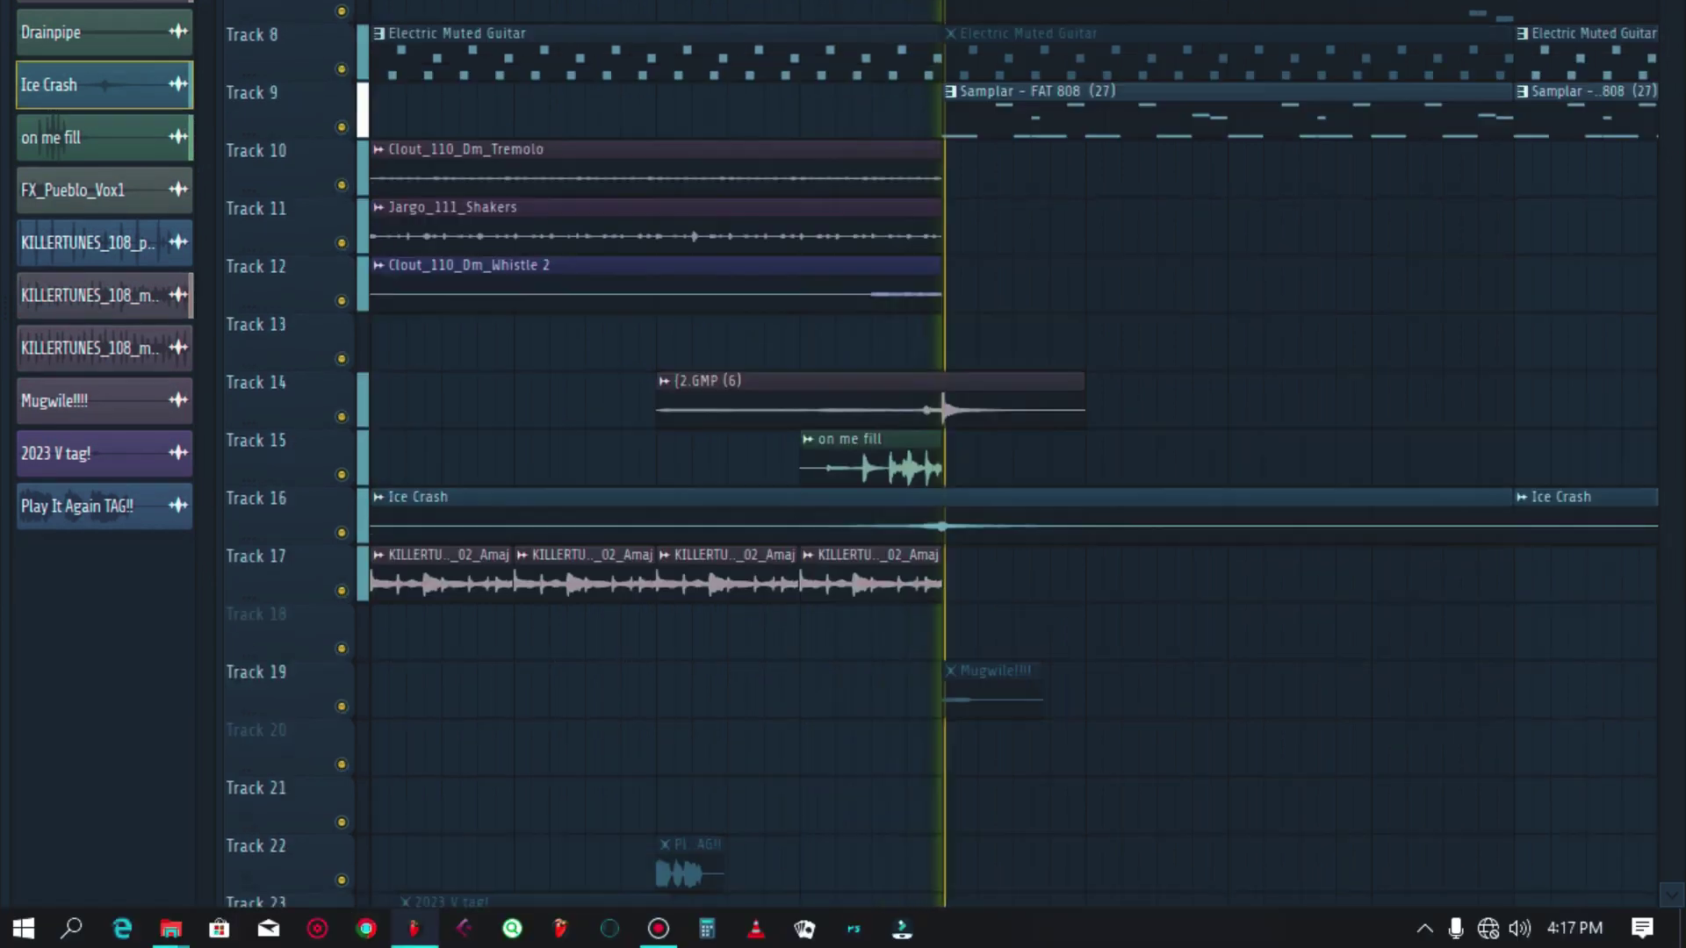
{"action": "scroll", "coordinate": [1009, 474], "scroll_direction": "up", "scroll_amount": 1}
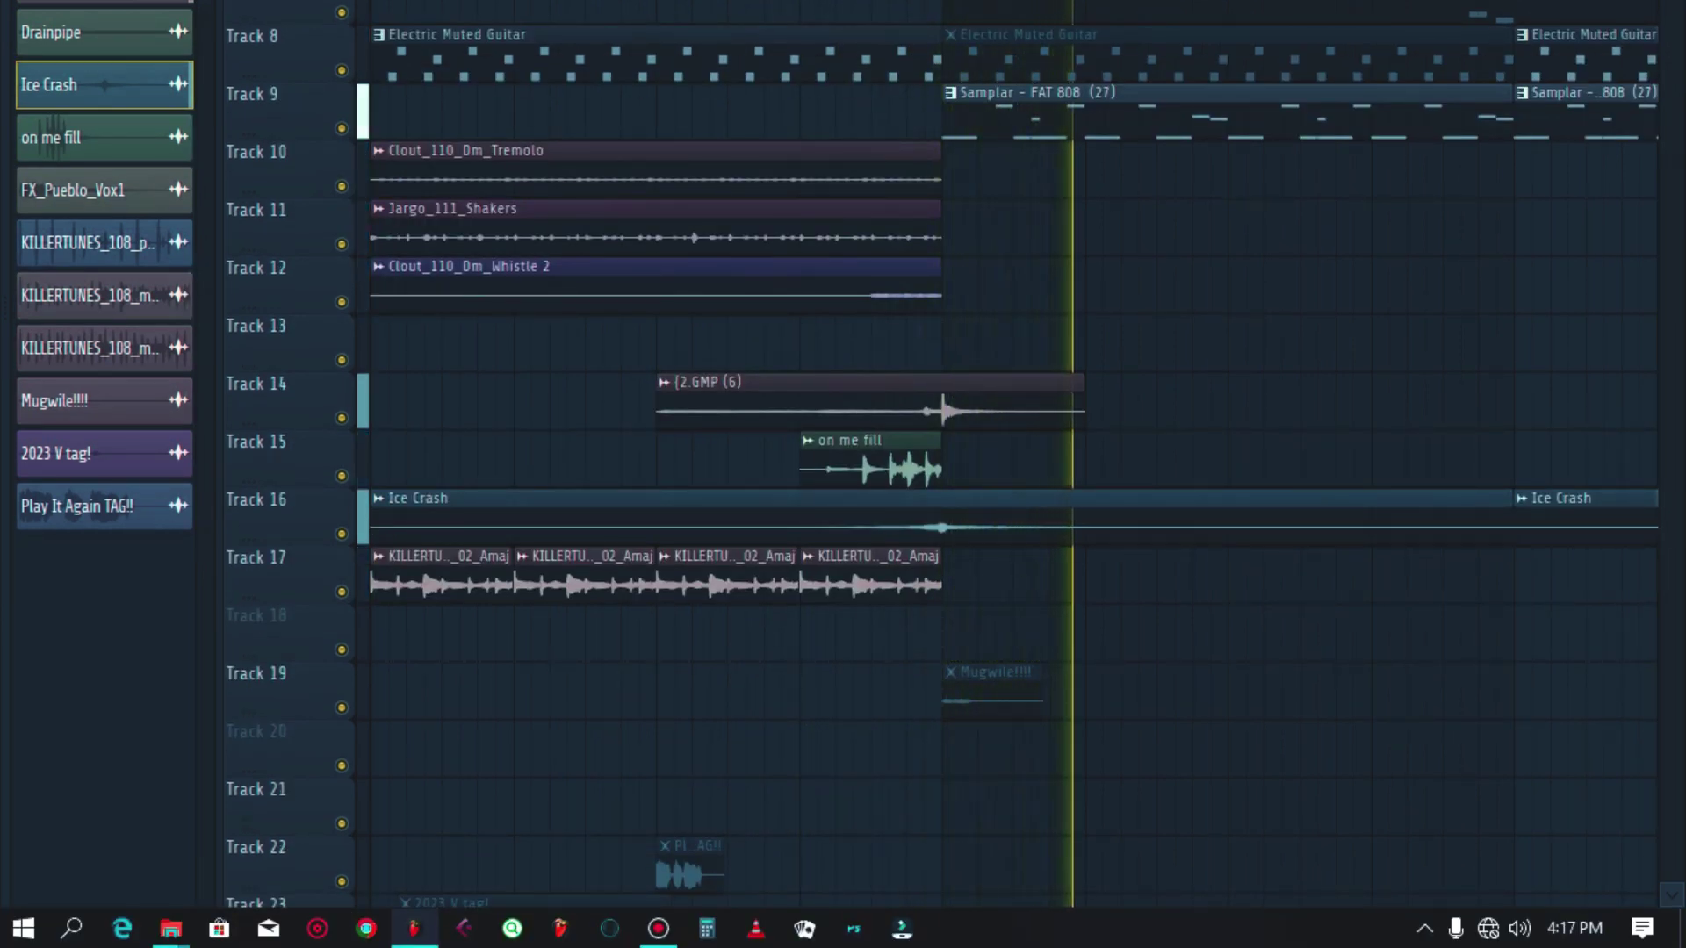
{"action": "scroll", "coordinate": [1010, 474], "scroll_direction": "up", "scroll_amount": 2}
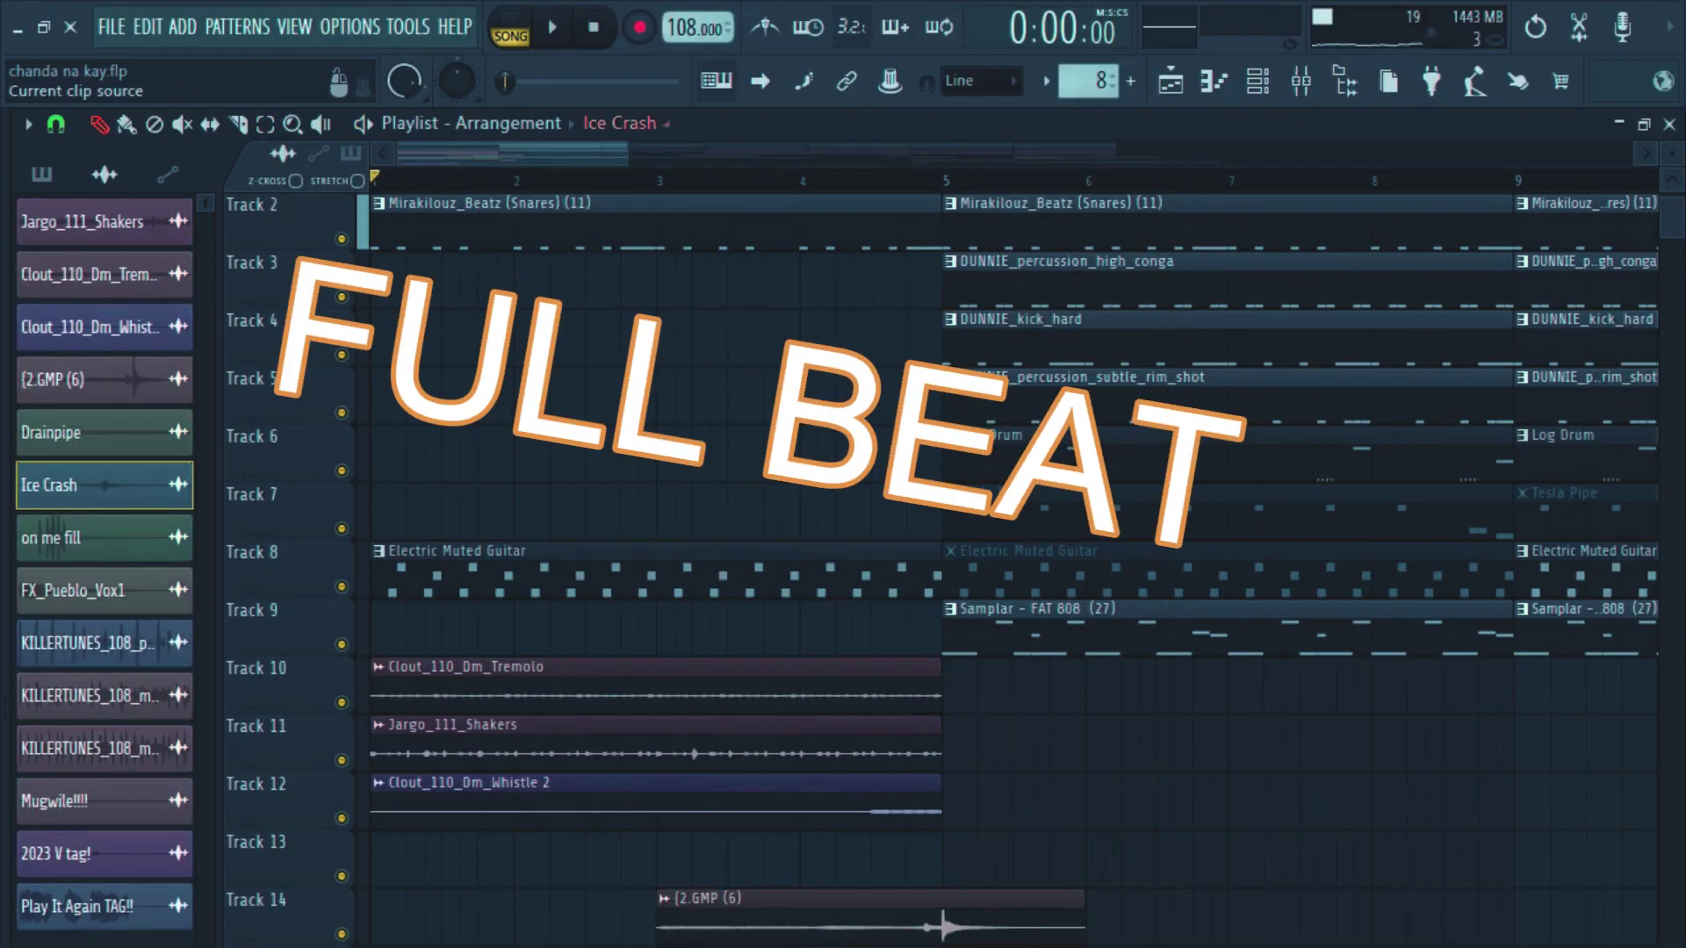